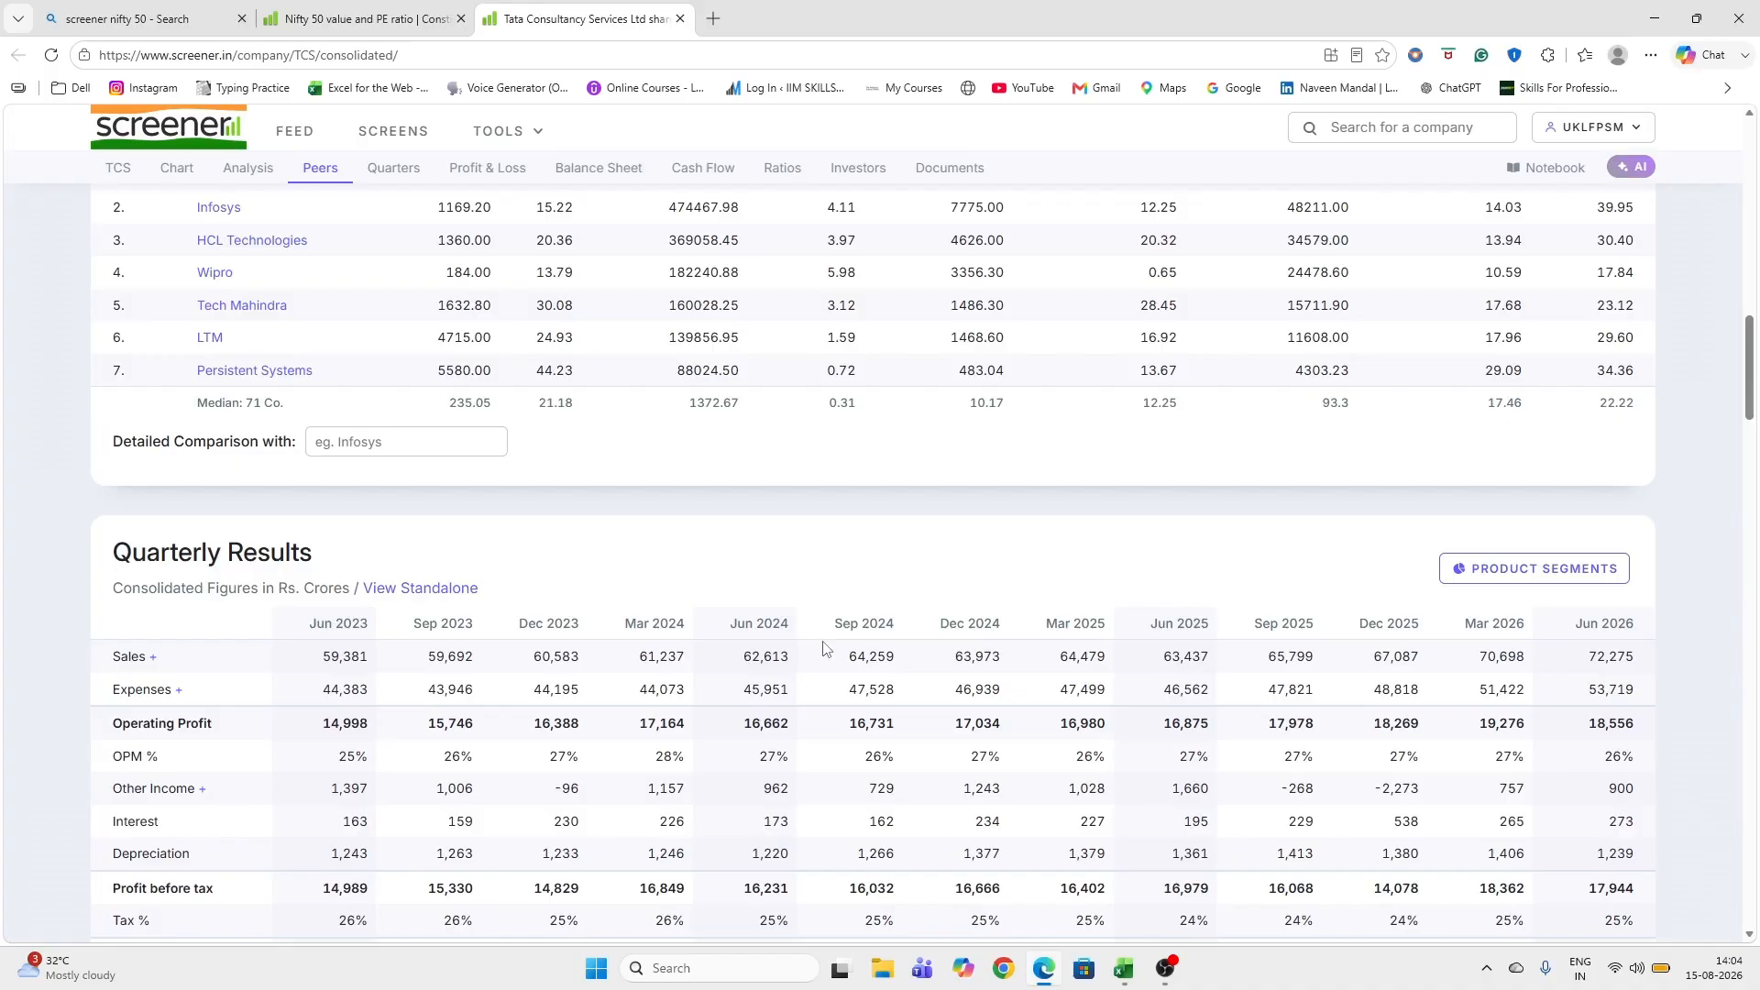
# Copy the full consolidated Profit & Loss table, including its header row from Mar 2015 to TTM.
pyautogui.scroll(20, 751, 687)
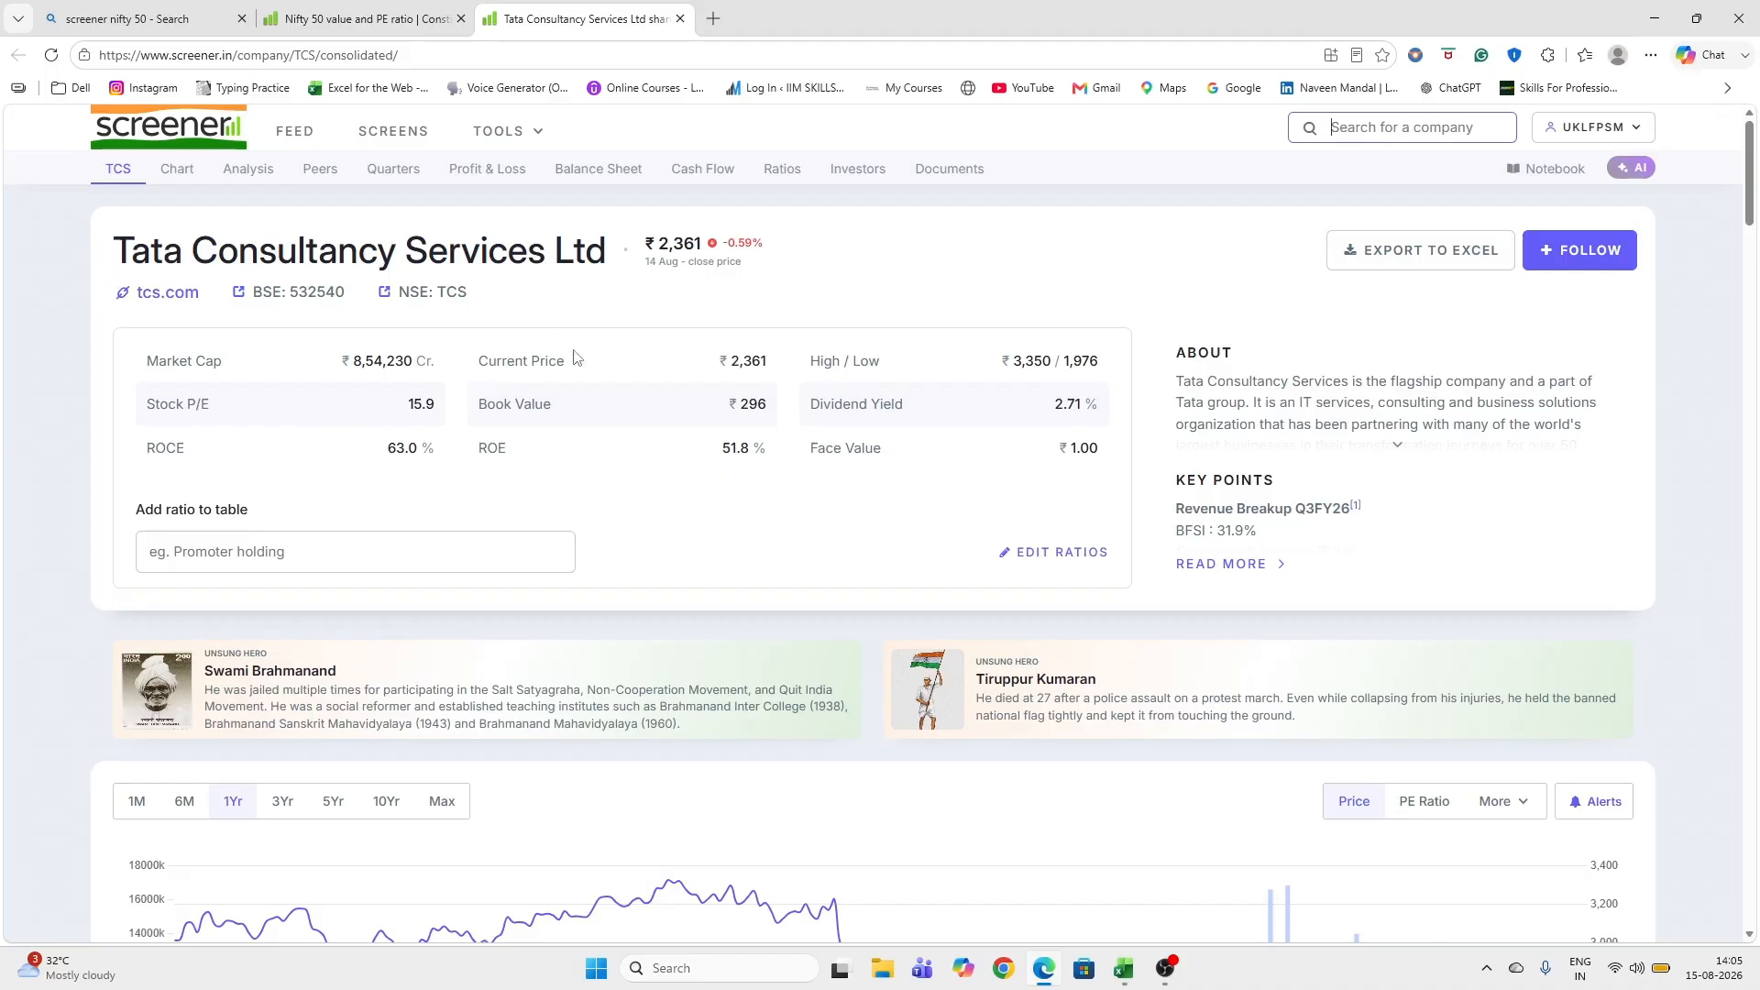
pyautogui.scroll(-10, 697, 458)
pyautogui.scroll(3, 403, 573)
pyautogui.scroll(-10, 399, 564)
pyautogui.scroll(3, 318, 501)
pyautogui.scroll(-10, 367, 569)
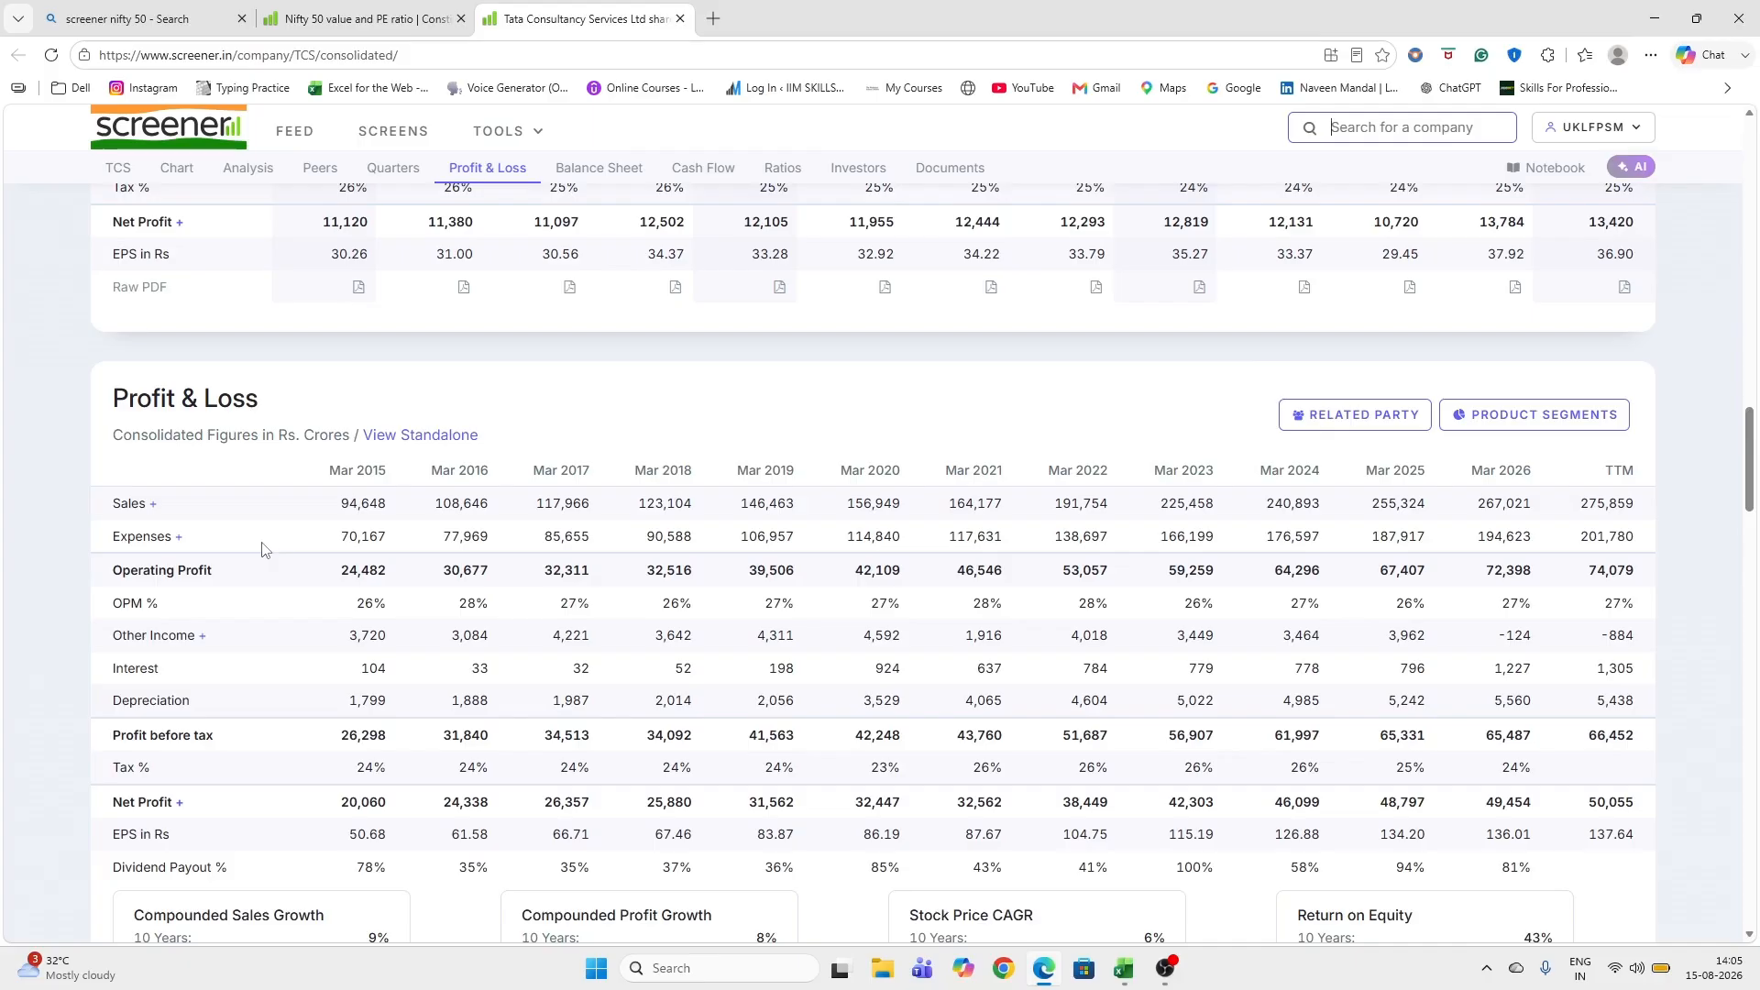
pyautogui.scroll(-1, 263, 550)
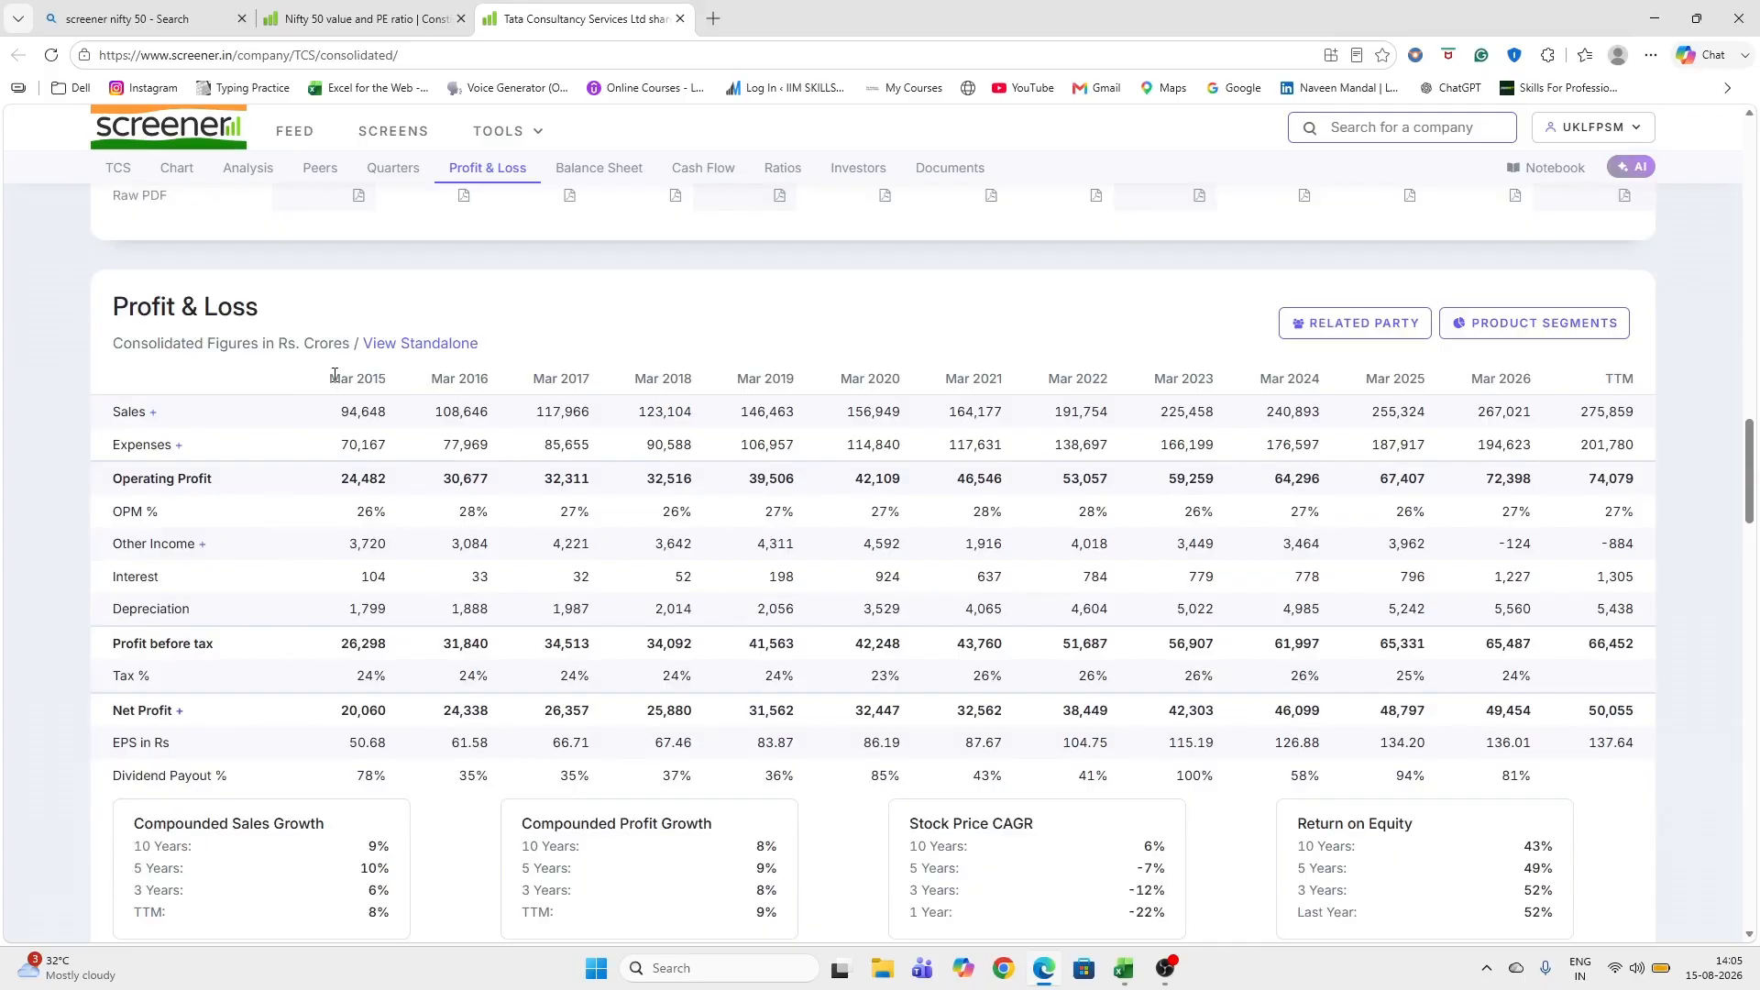
pyautogui.moveTo(329, 377); pyautogui.dragTo(1457, 805)
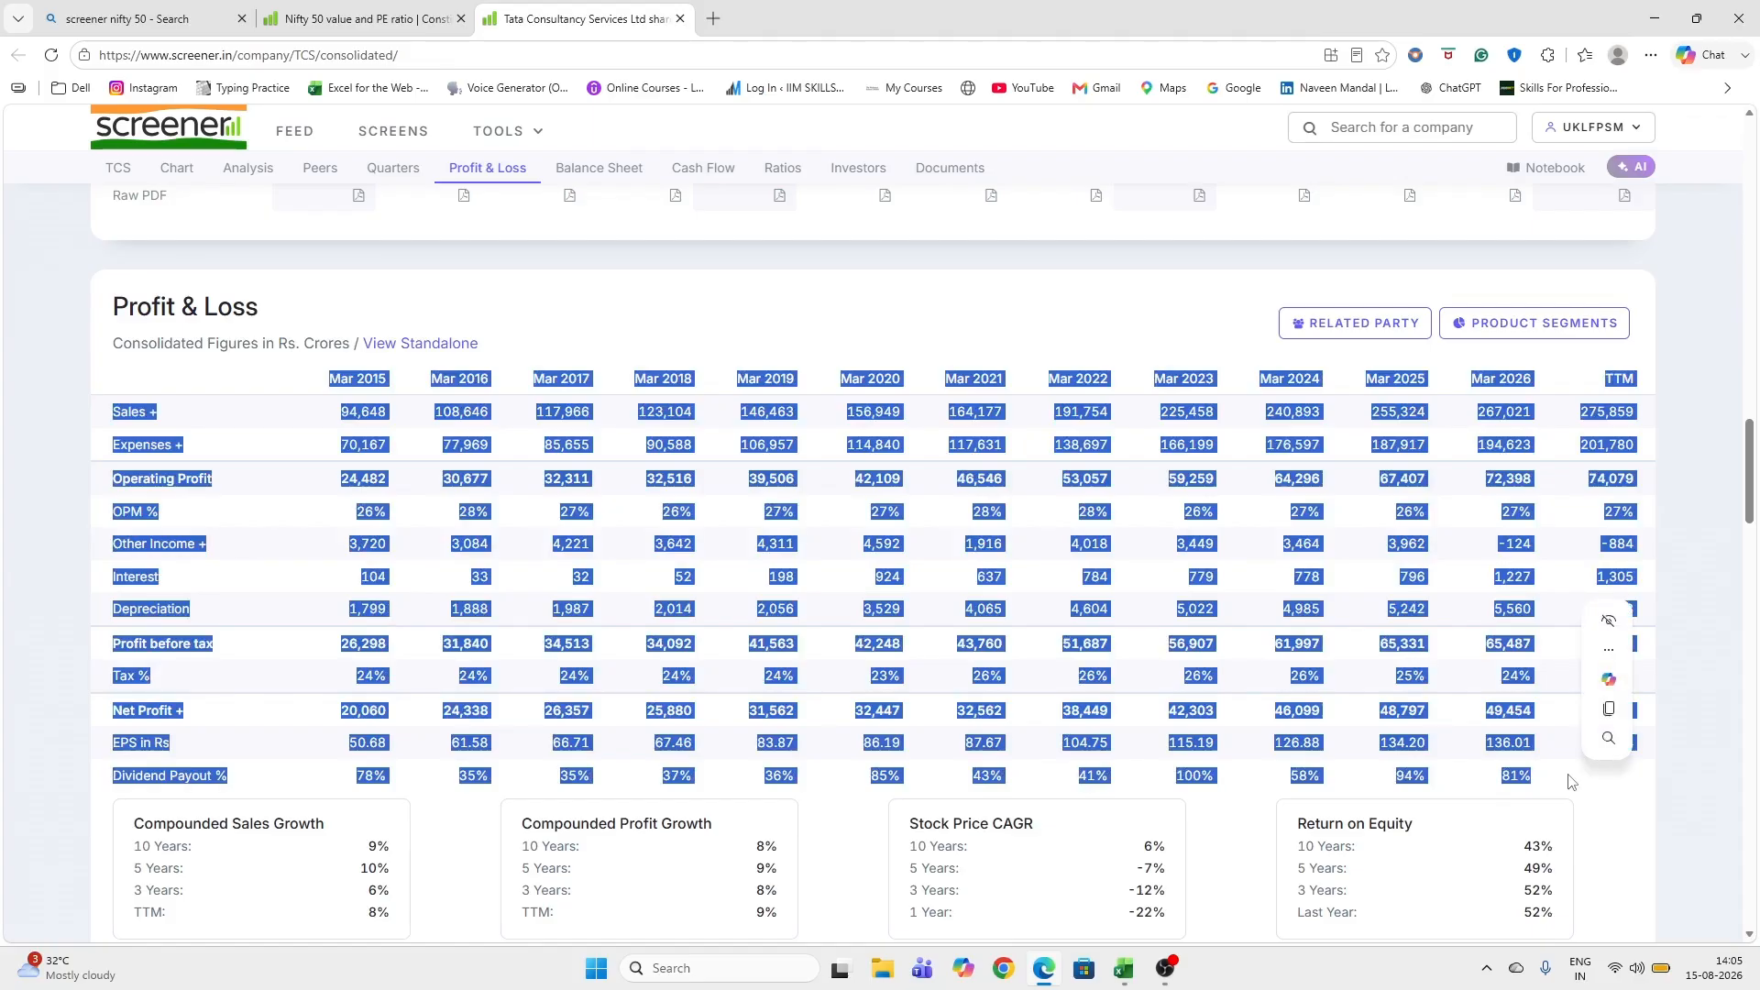
pyautogui.hotkey('ctrl', 'c')
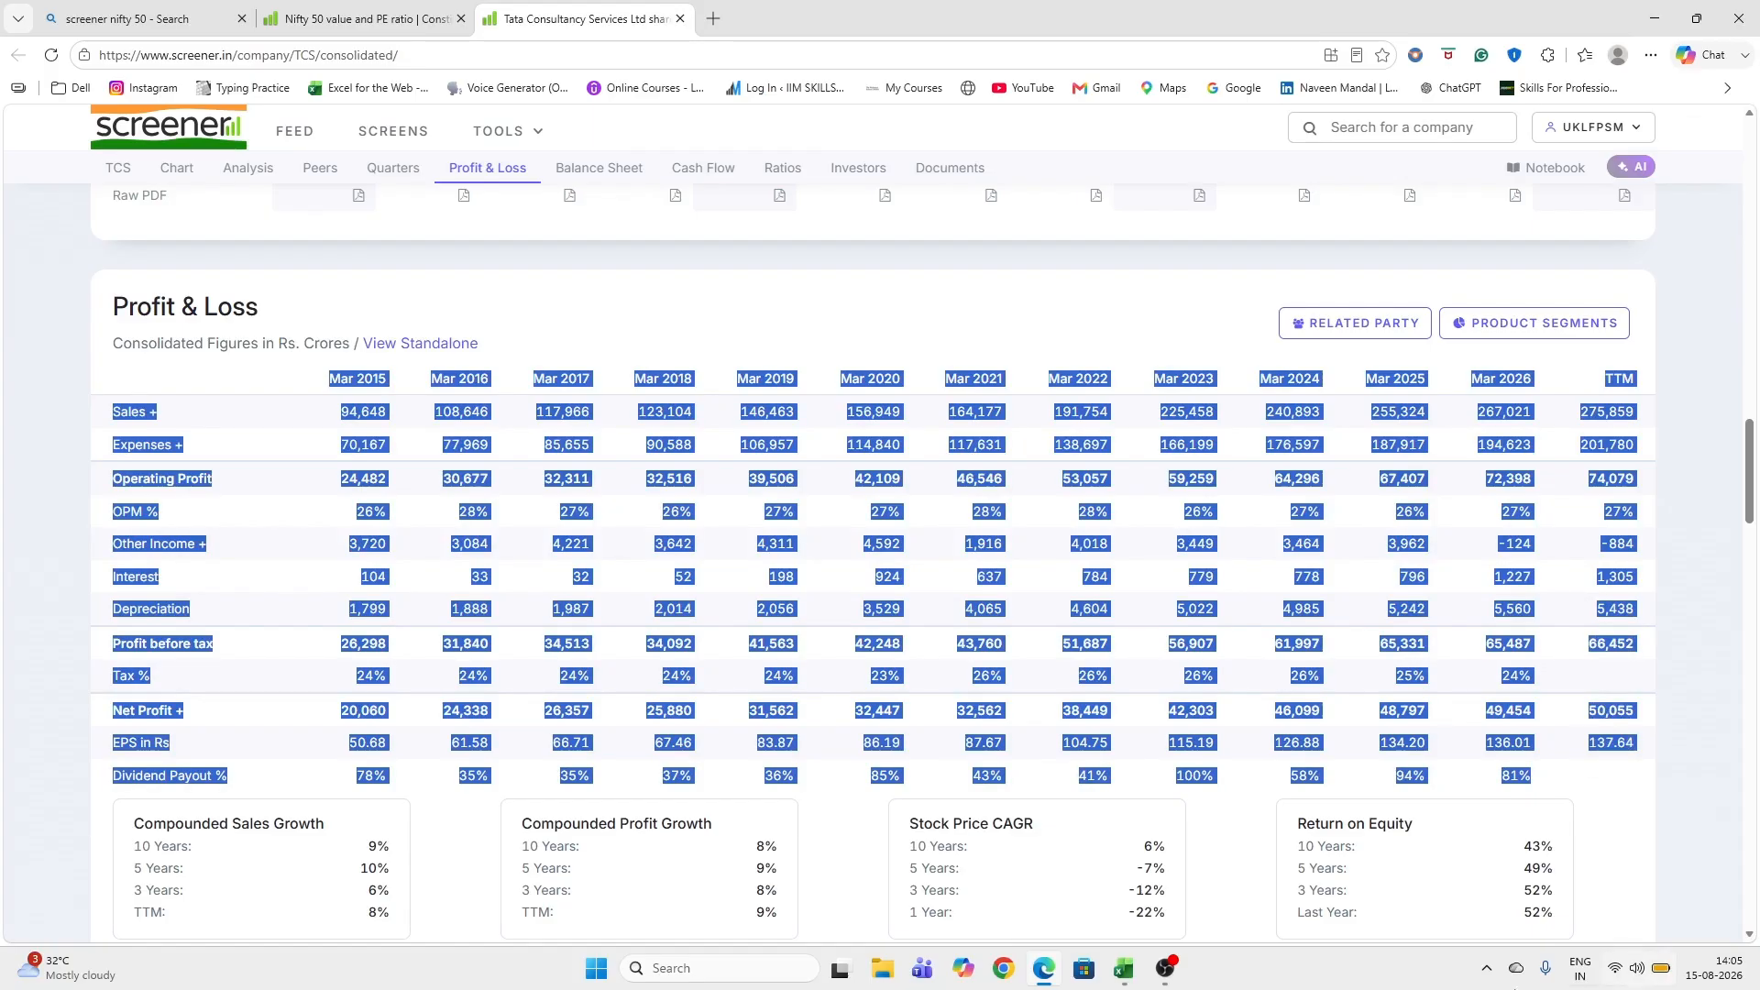
# Switch to the blank Excel workbook and paste the Profit & Loss data at B2 as plain Text.
pyautogui.click(1126, 974)
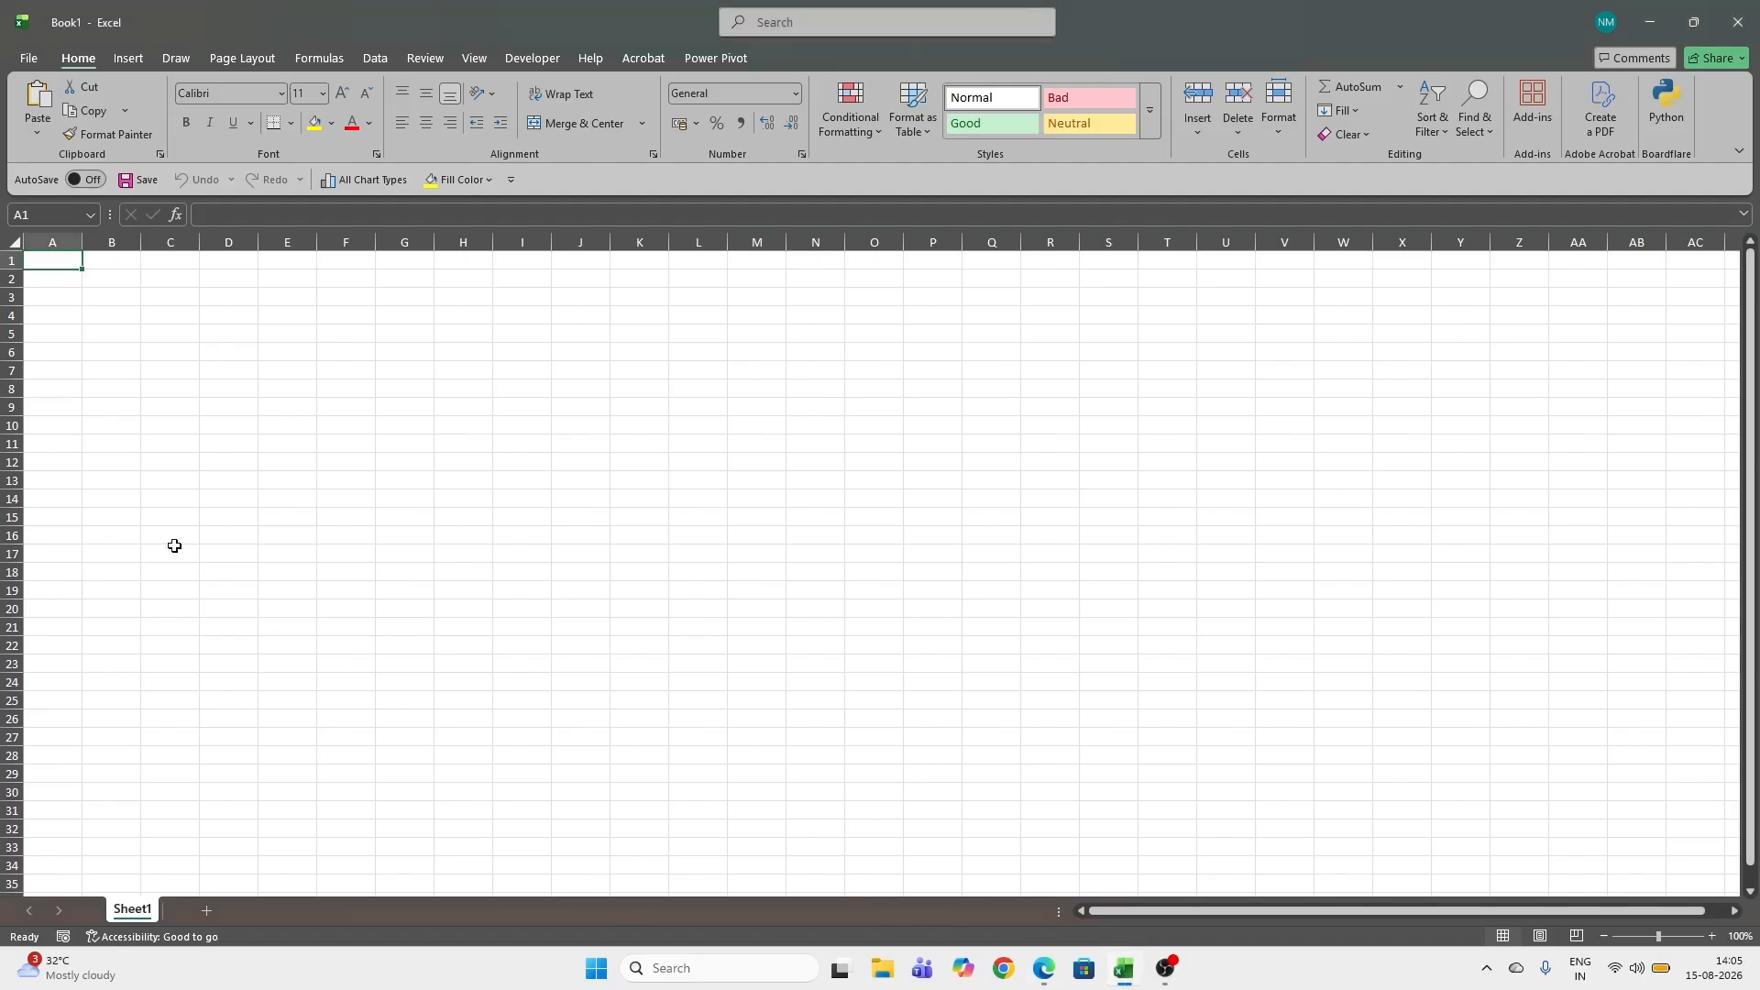
pyautogui.click(99, 276)
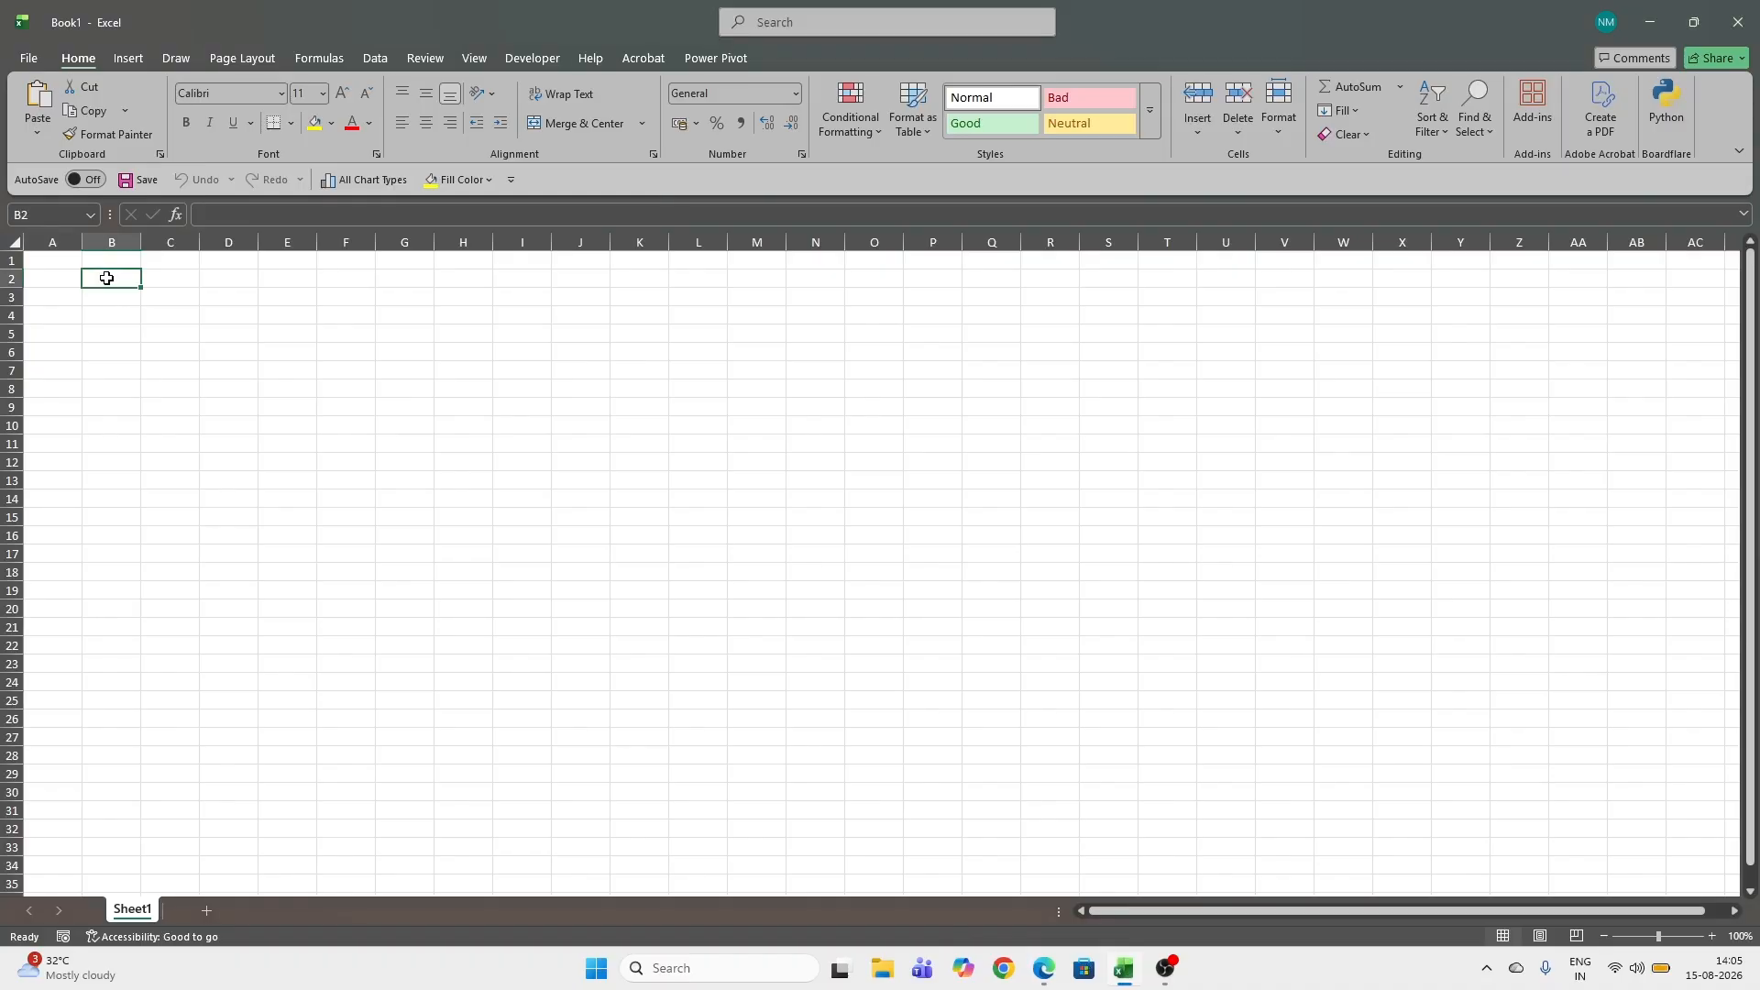
pyautogui.hotkey('ctrl', 'alt', 'v')
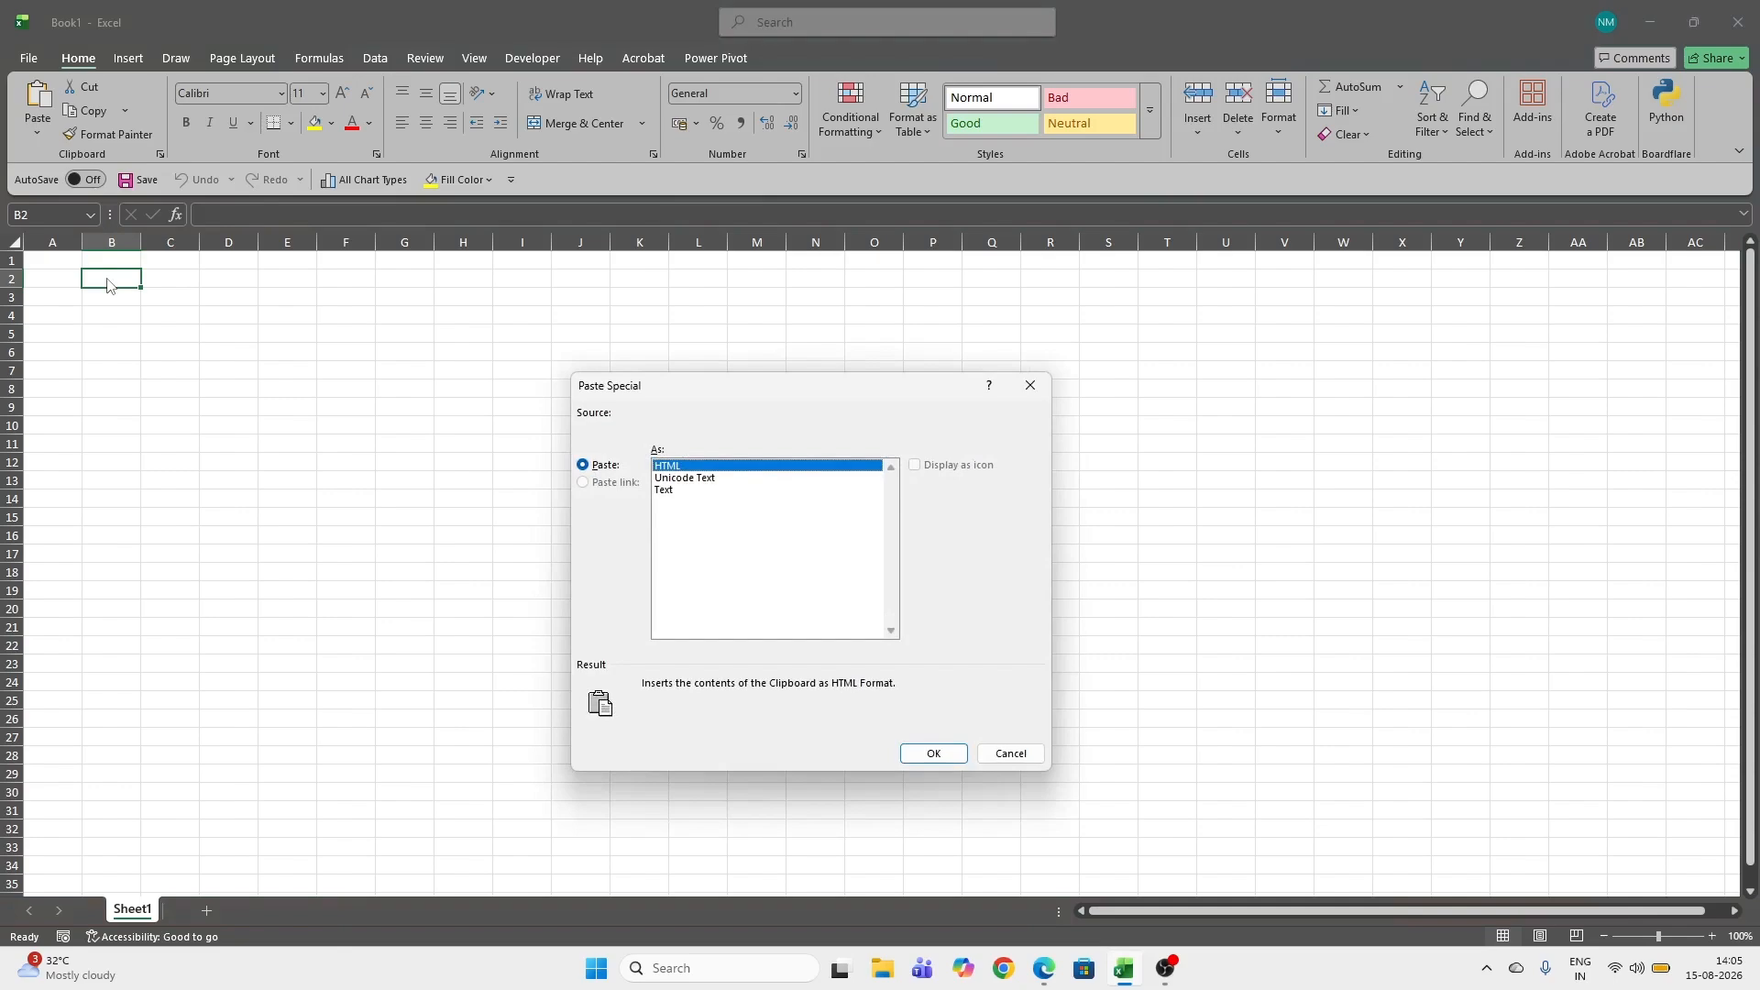
pyautogui.click(671, 492)
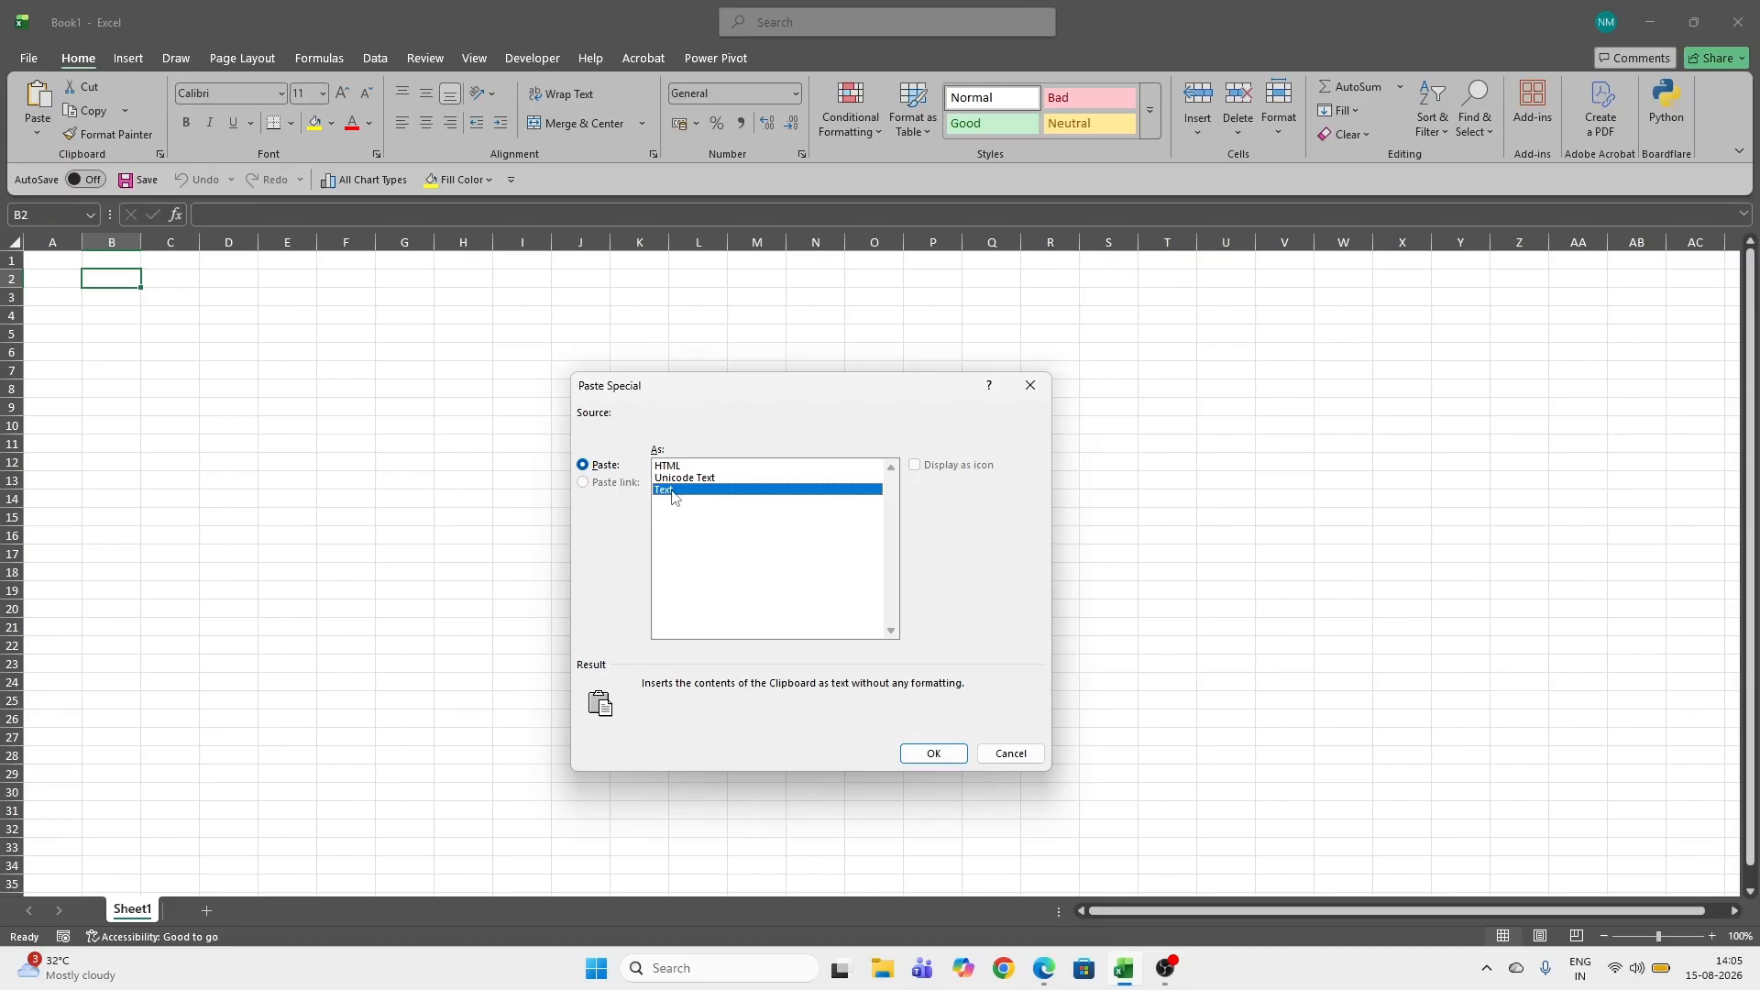
pyautogui.press('Return')
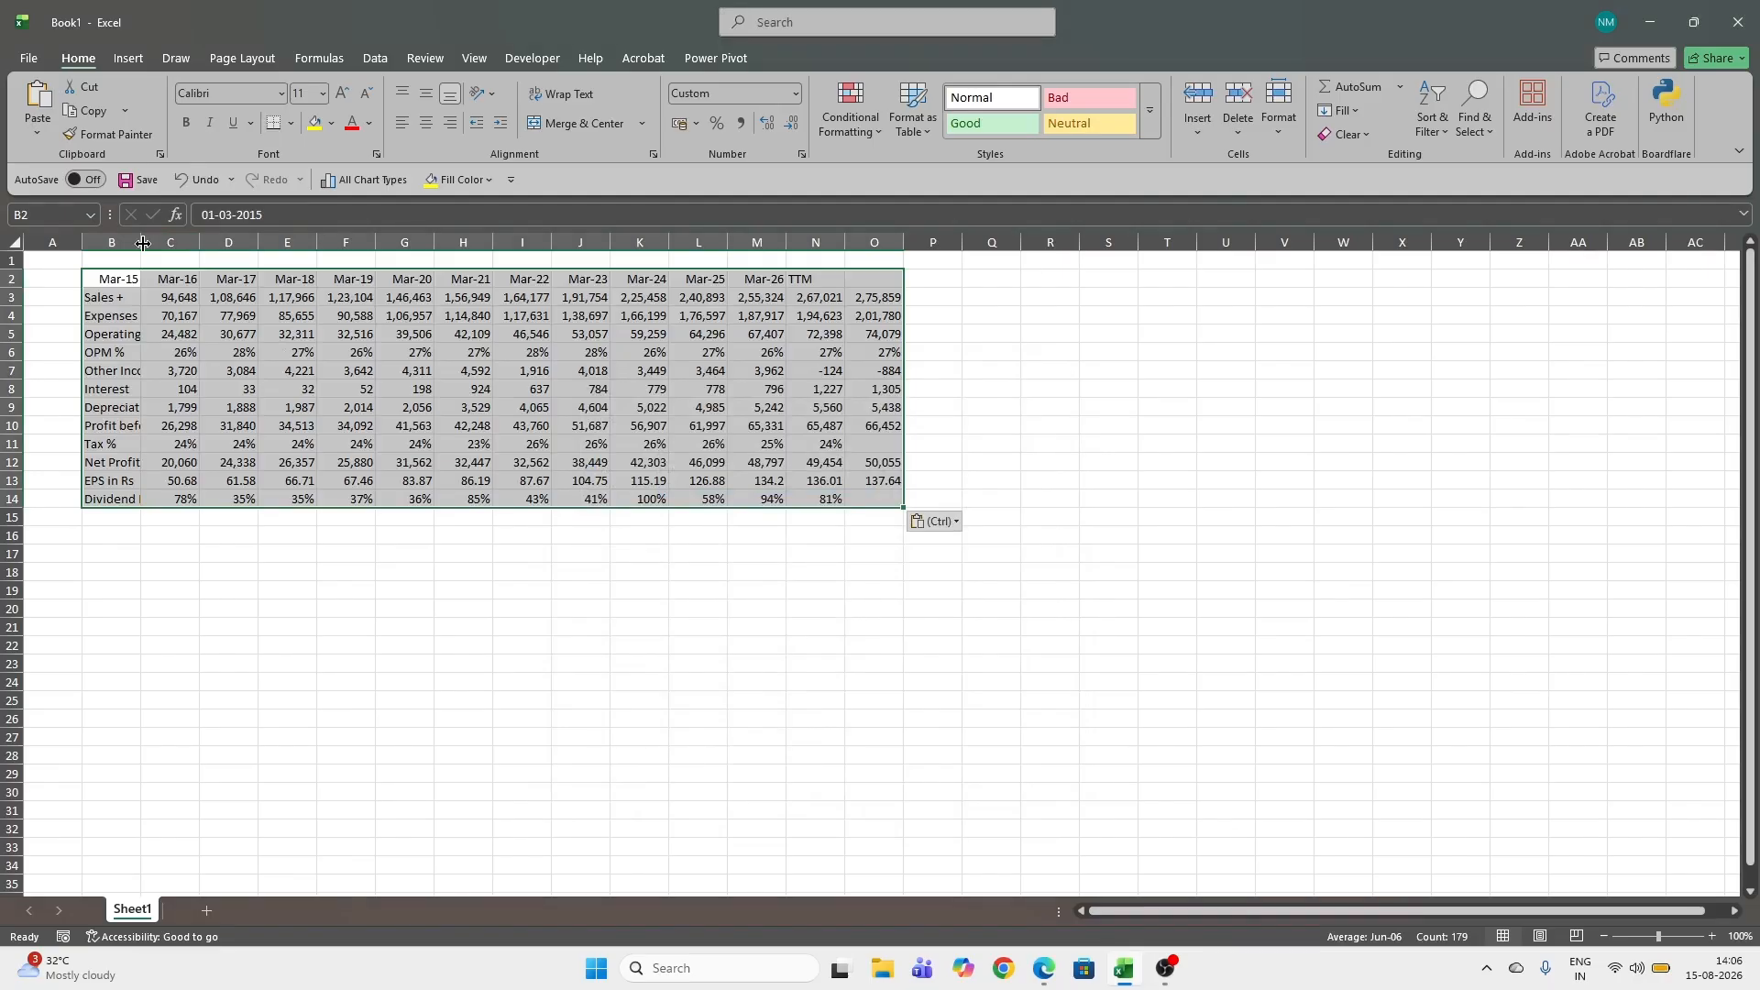
# Move the Profit & Loss period headers in B2:N2 one column over so they start at C2.
pyautogui.click(118, 281)
pyautogui.moveTo(116, 280); pyautogui.dragTo(813, 284)
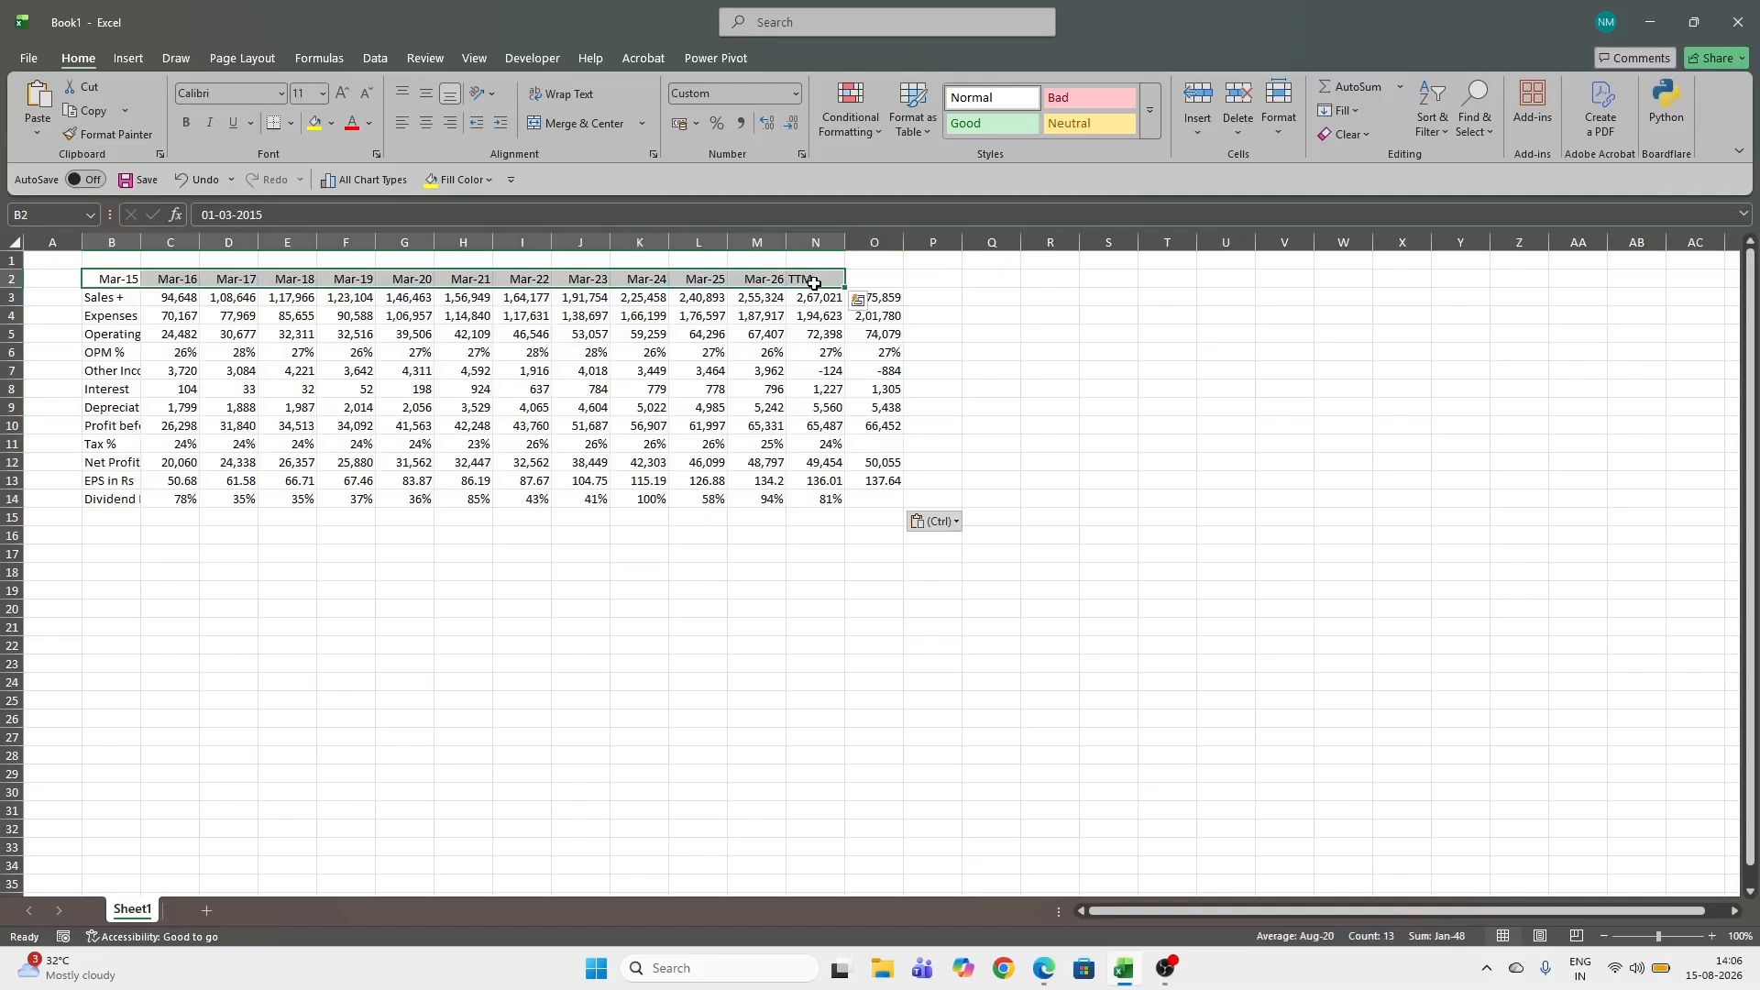
pyautogui.hotkey('ctrl', 'c')
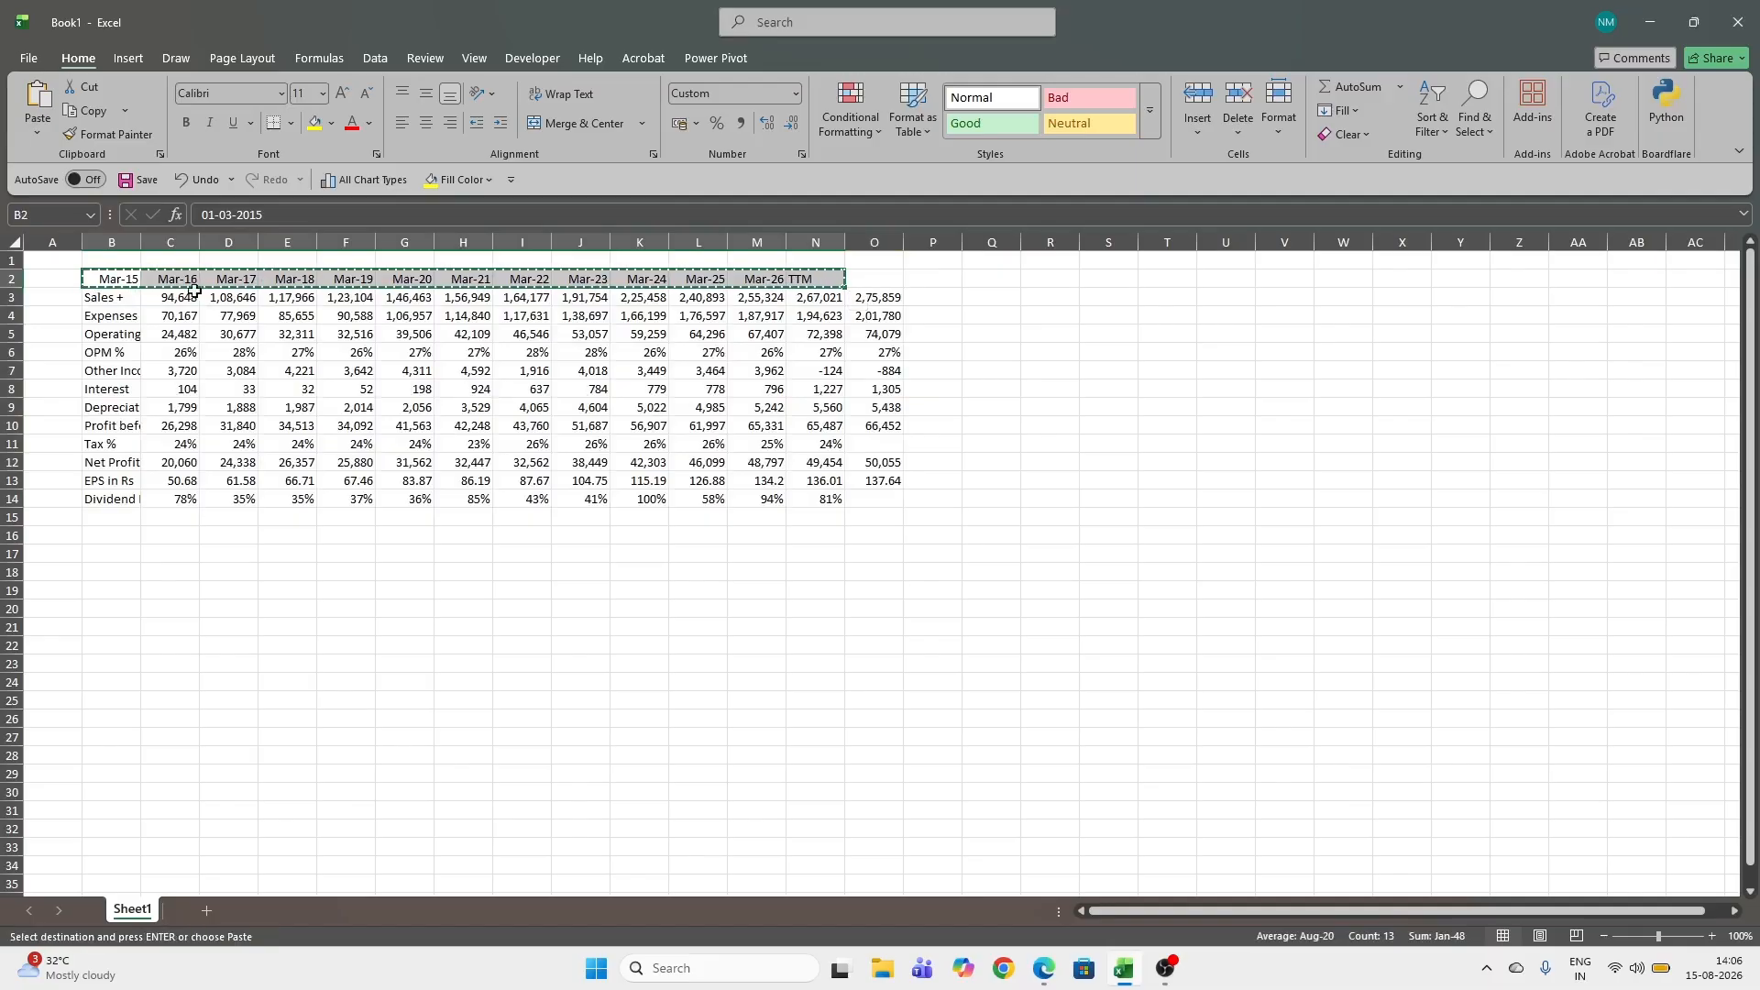
pyautogui.click(174, 275)
pyautogui.hotkey('ctrl', 'v')
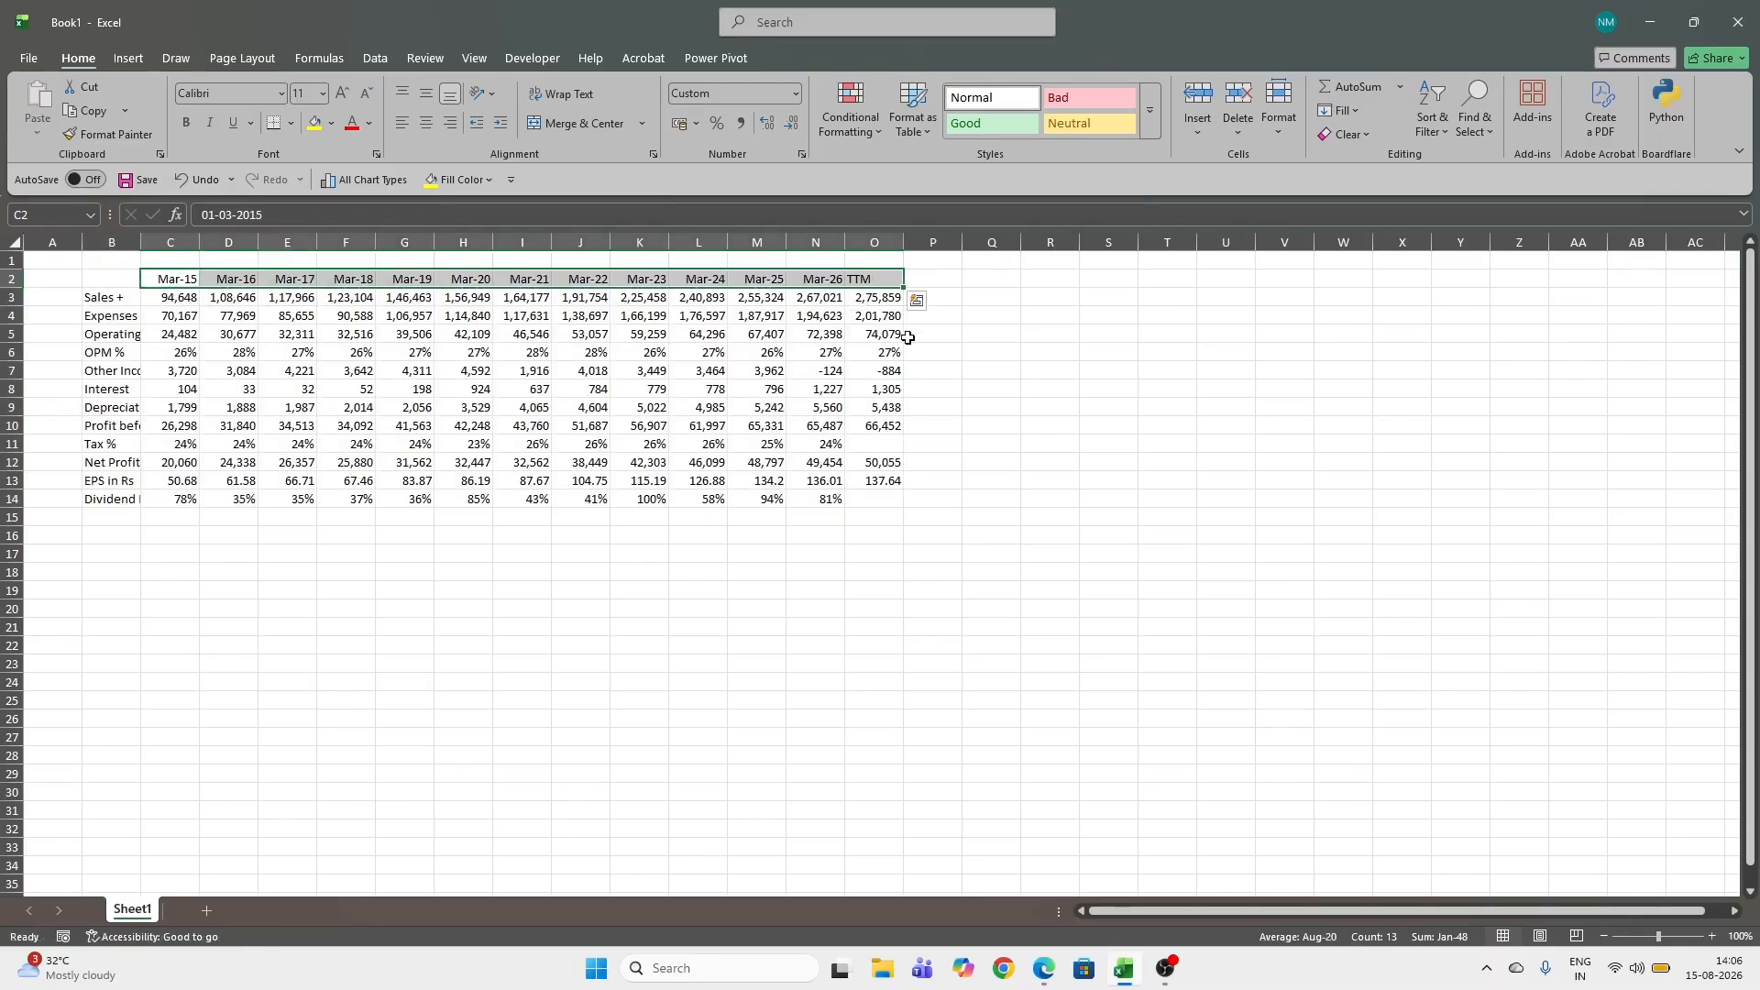
# Clear the TTM data from column O and widen column B to fit the row labels.
pyautogui.click(874, 244)
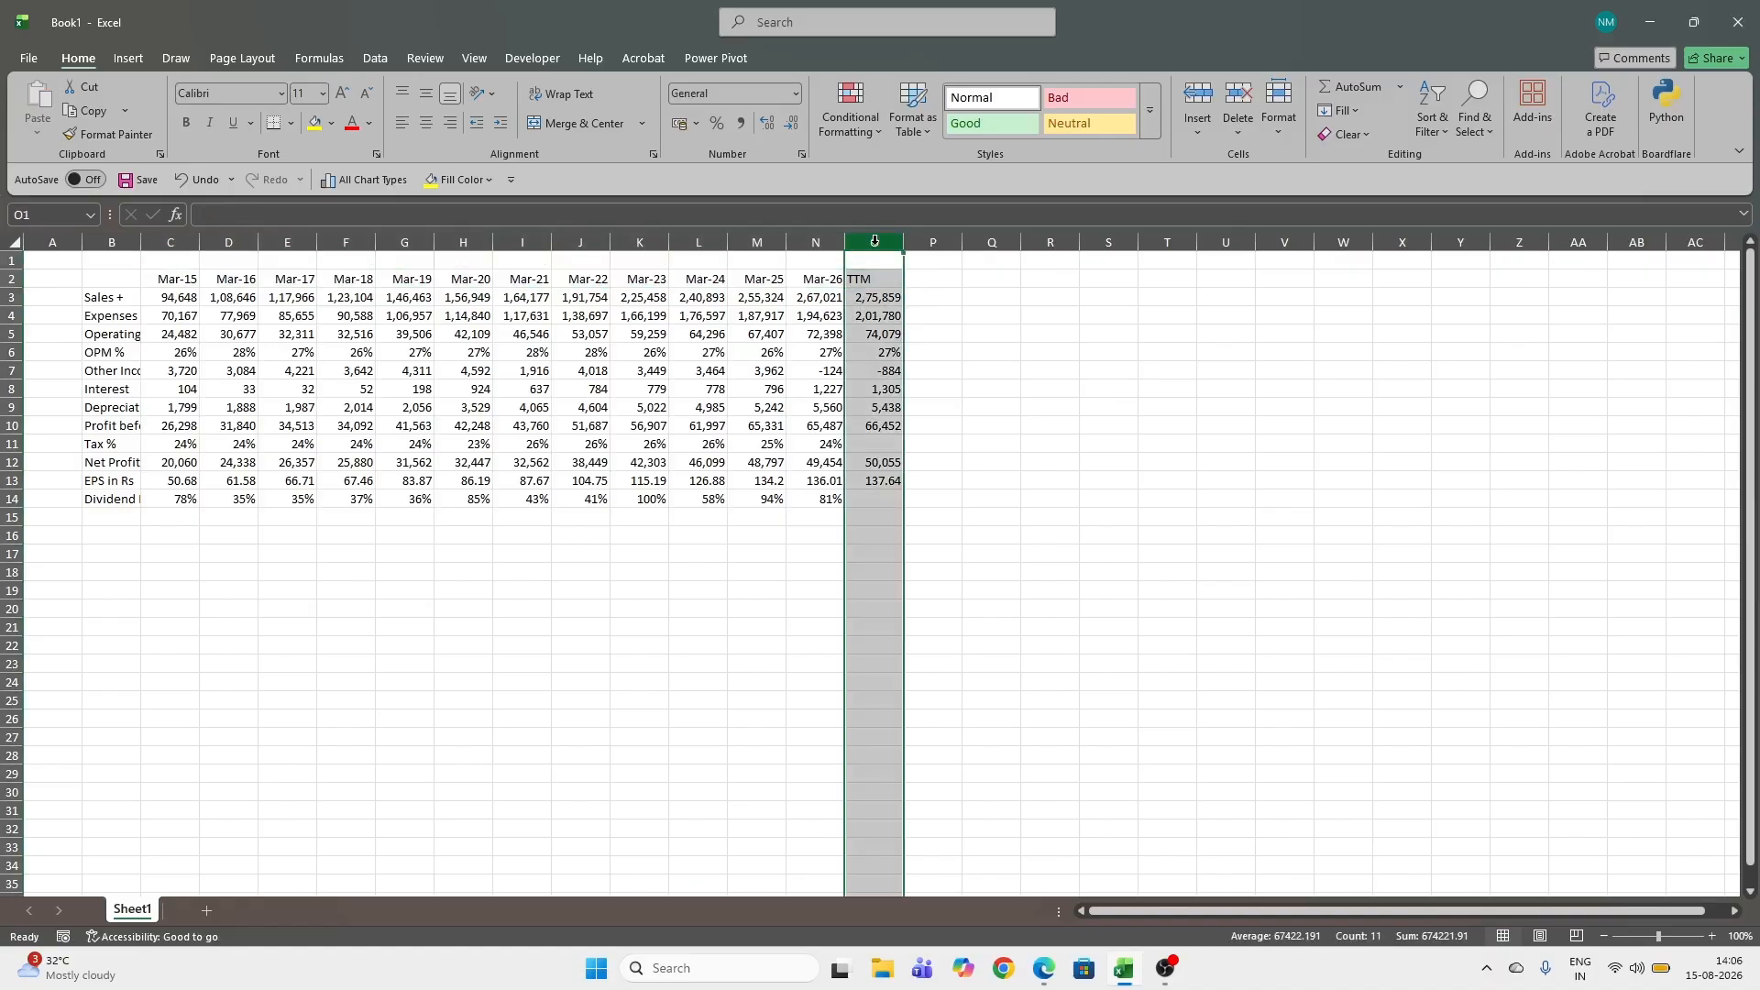
pyautogui.press('Delete')
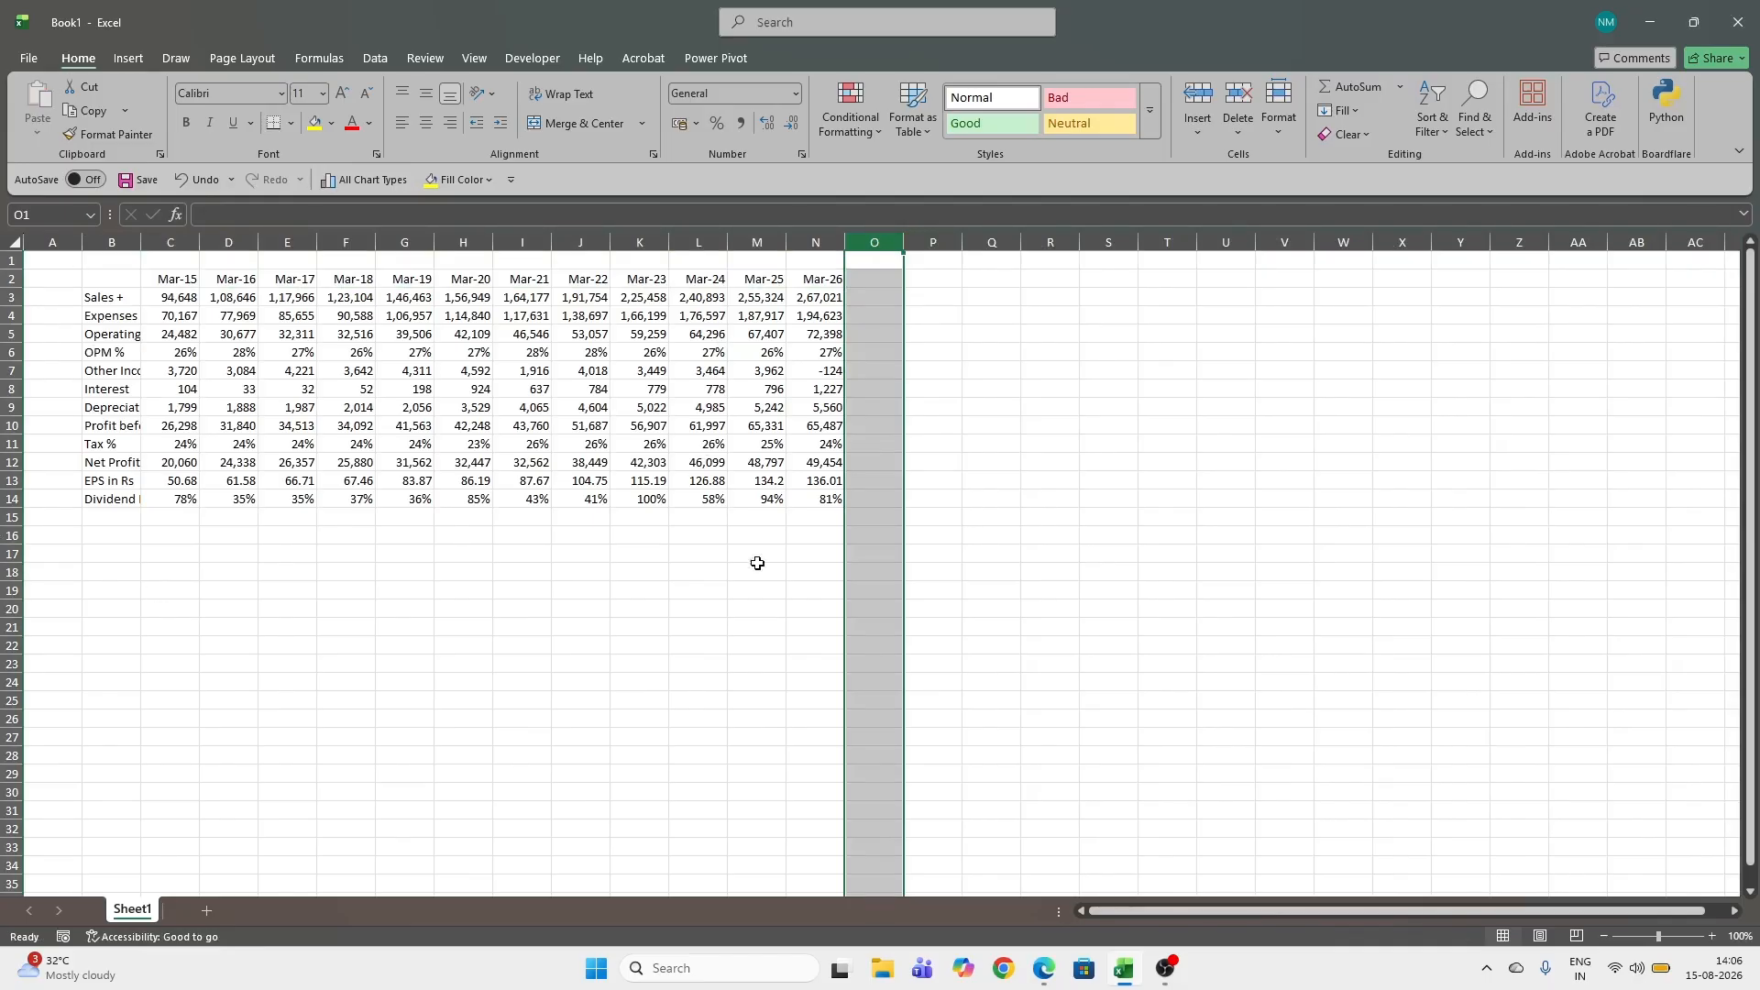
pyautogui.click(179, 443)
pyautogui.moveTo(142, 240); pyautogui.dragTo(257, 241)
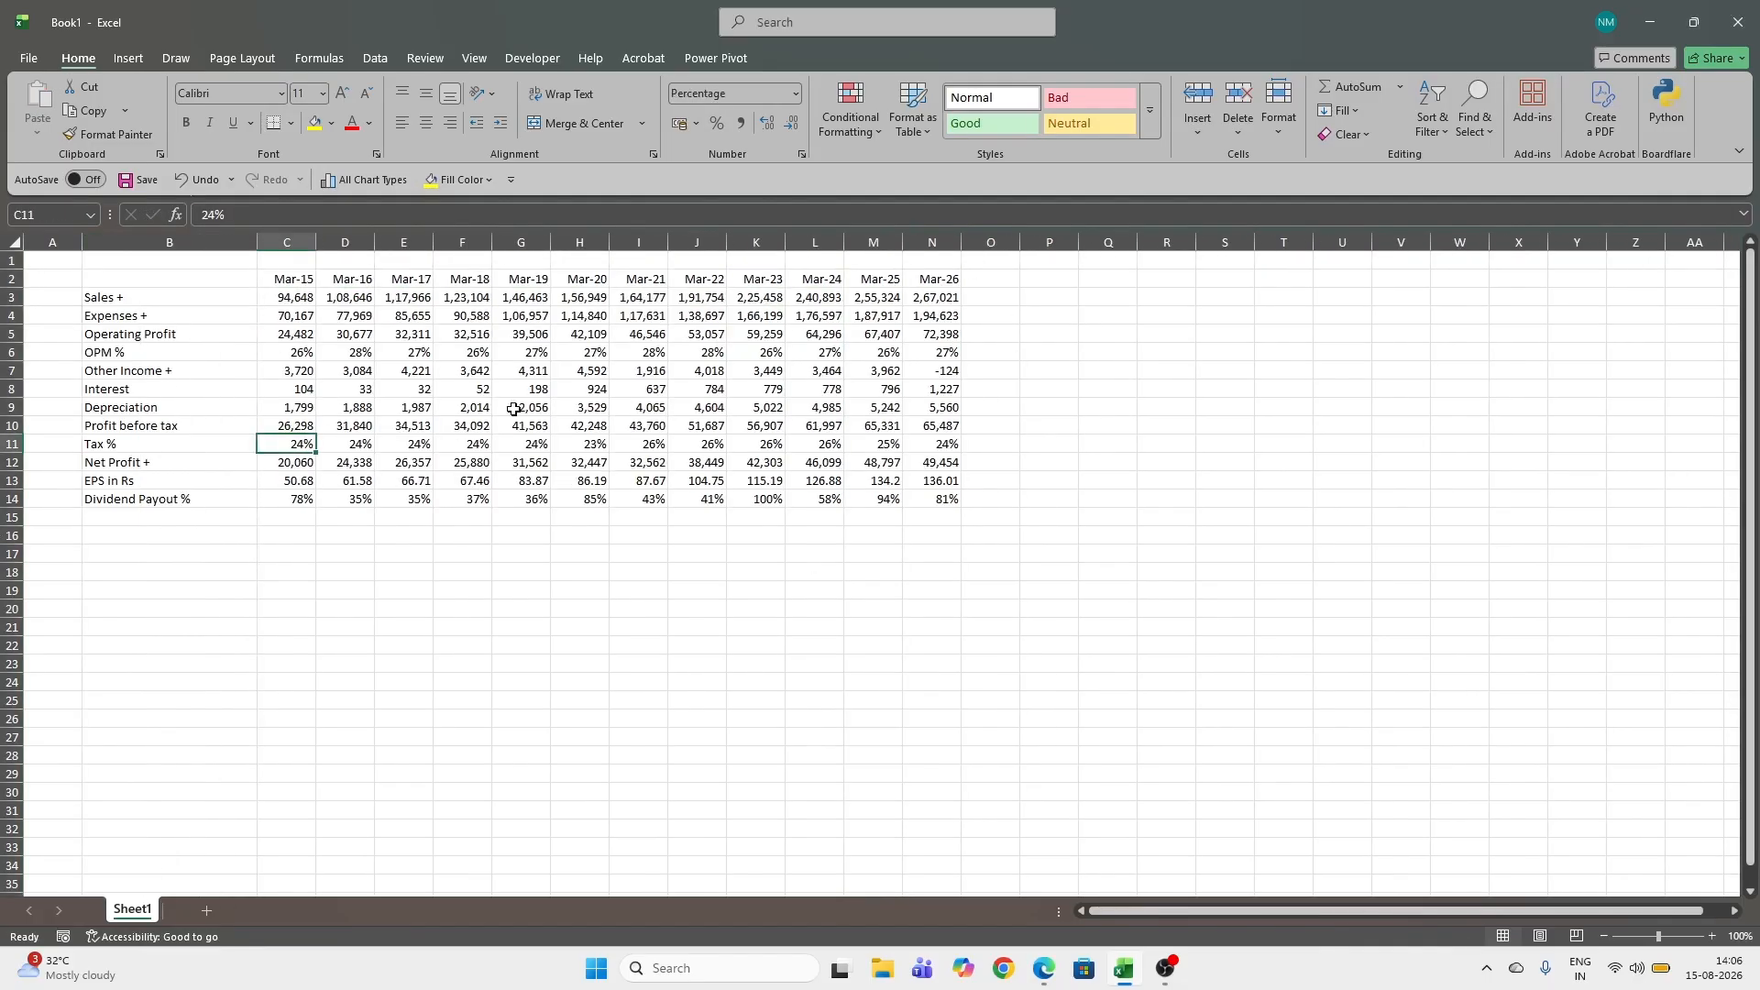
# Switch to the Screener page in Edge and copy the full Balance Sheet table, Mar 2015 to Mar 2026.
pyautogui.click(1042, 971)
pyautogui.scroll(-8, 702, 696)
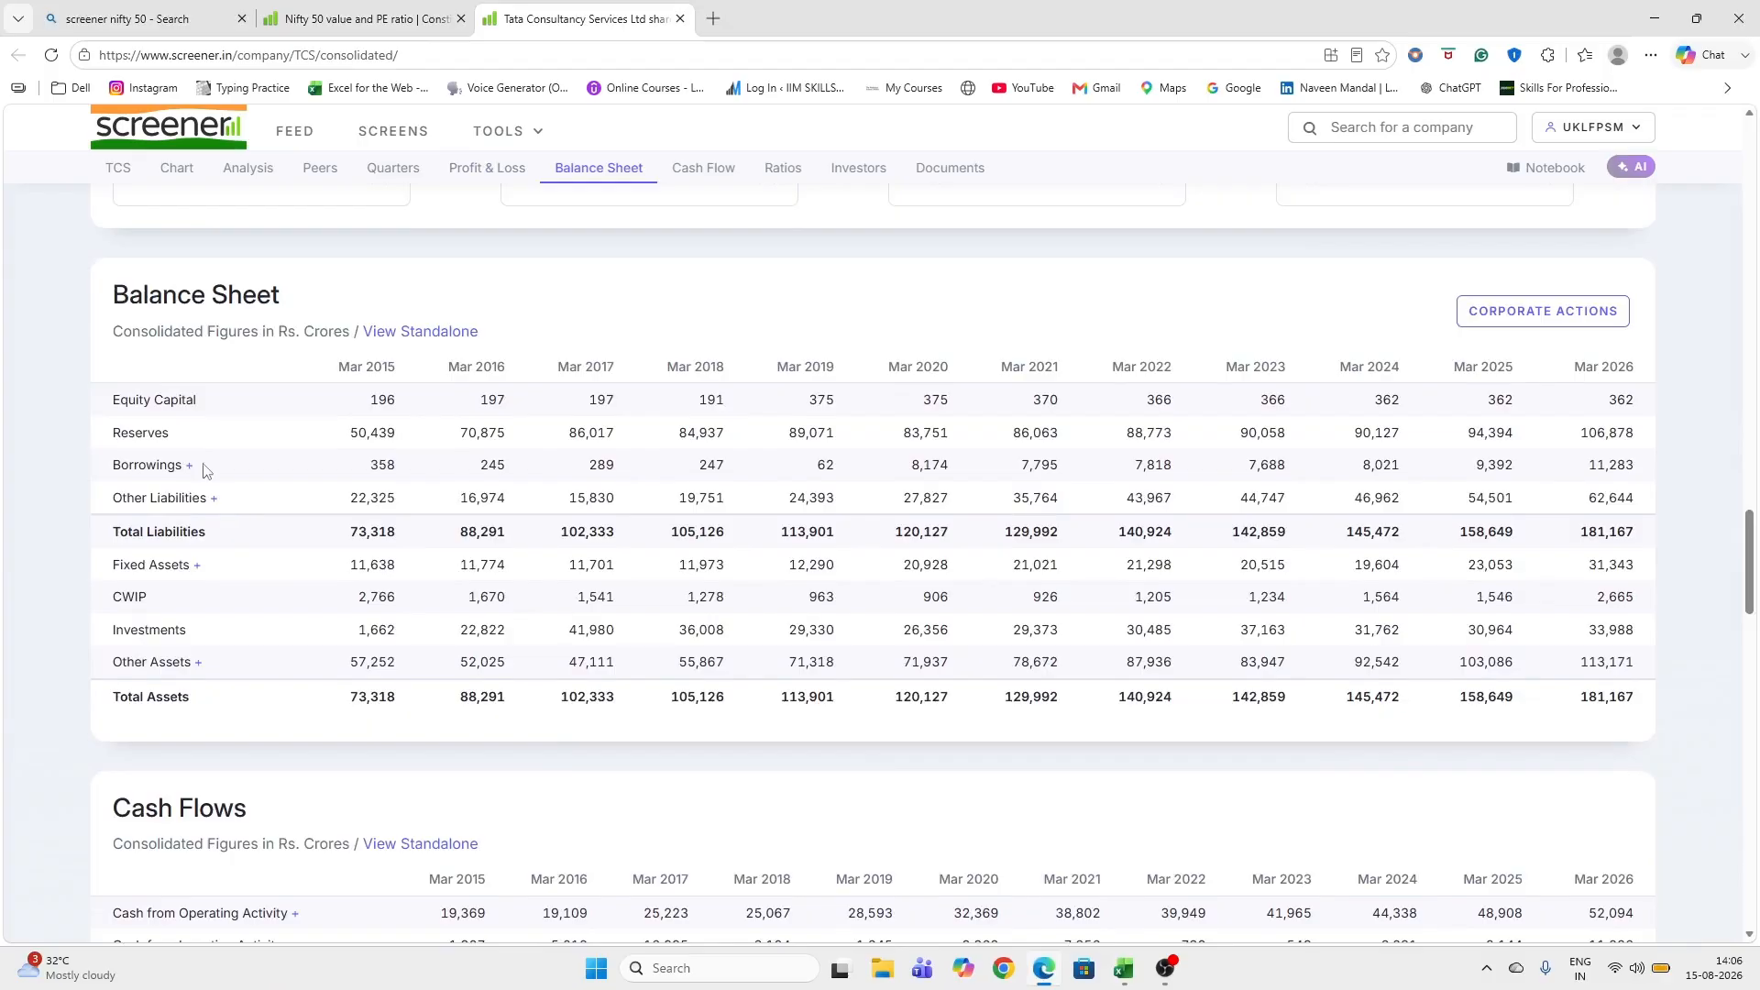
pyautogui.moveTo(347, 377); pyautogui.dragTo(1655, 719)
pyautogui.hotkey('ctrl', 'c')
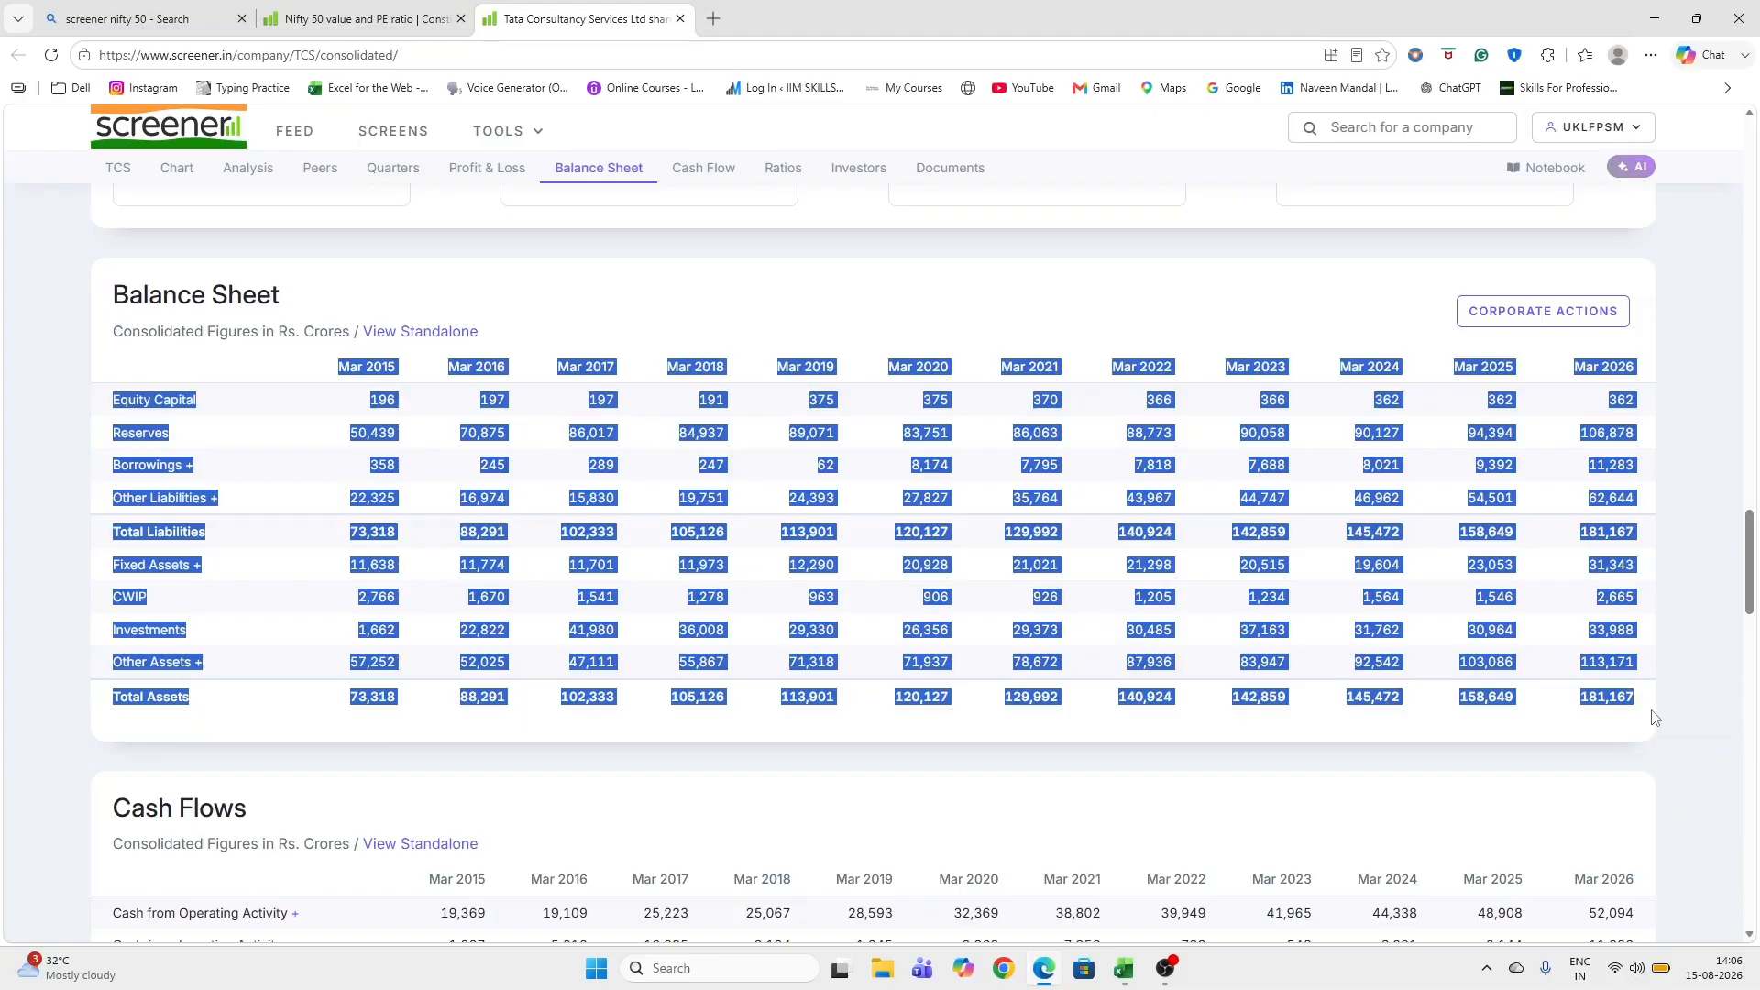
# Switch to Excel and paste the Balance Sheet data at B21 as plain Text.
pyautogui.click(1125, 969)
pyautogui.click(139, 625)
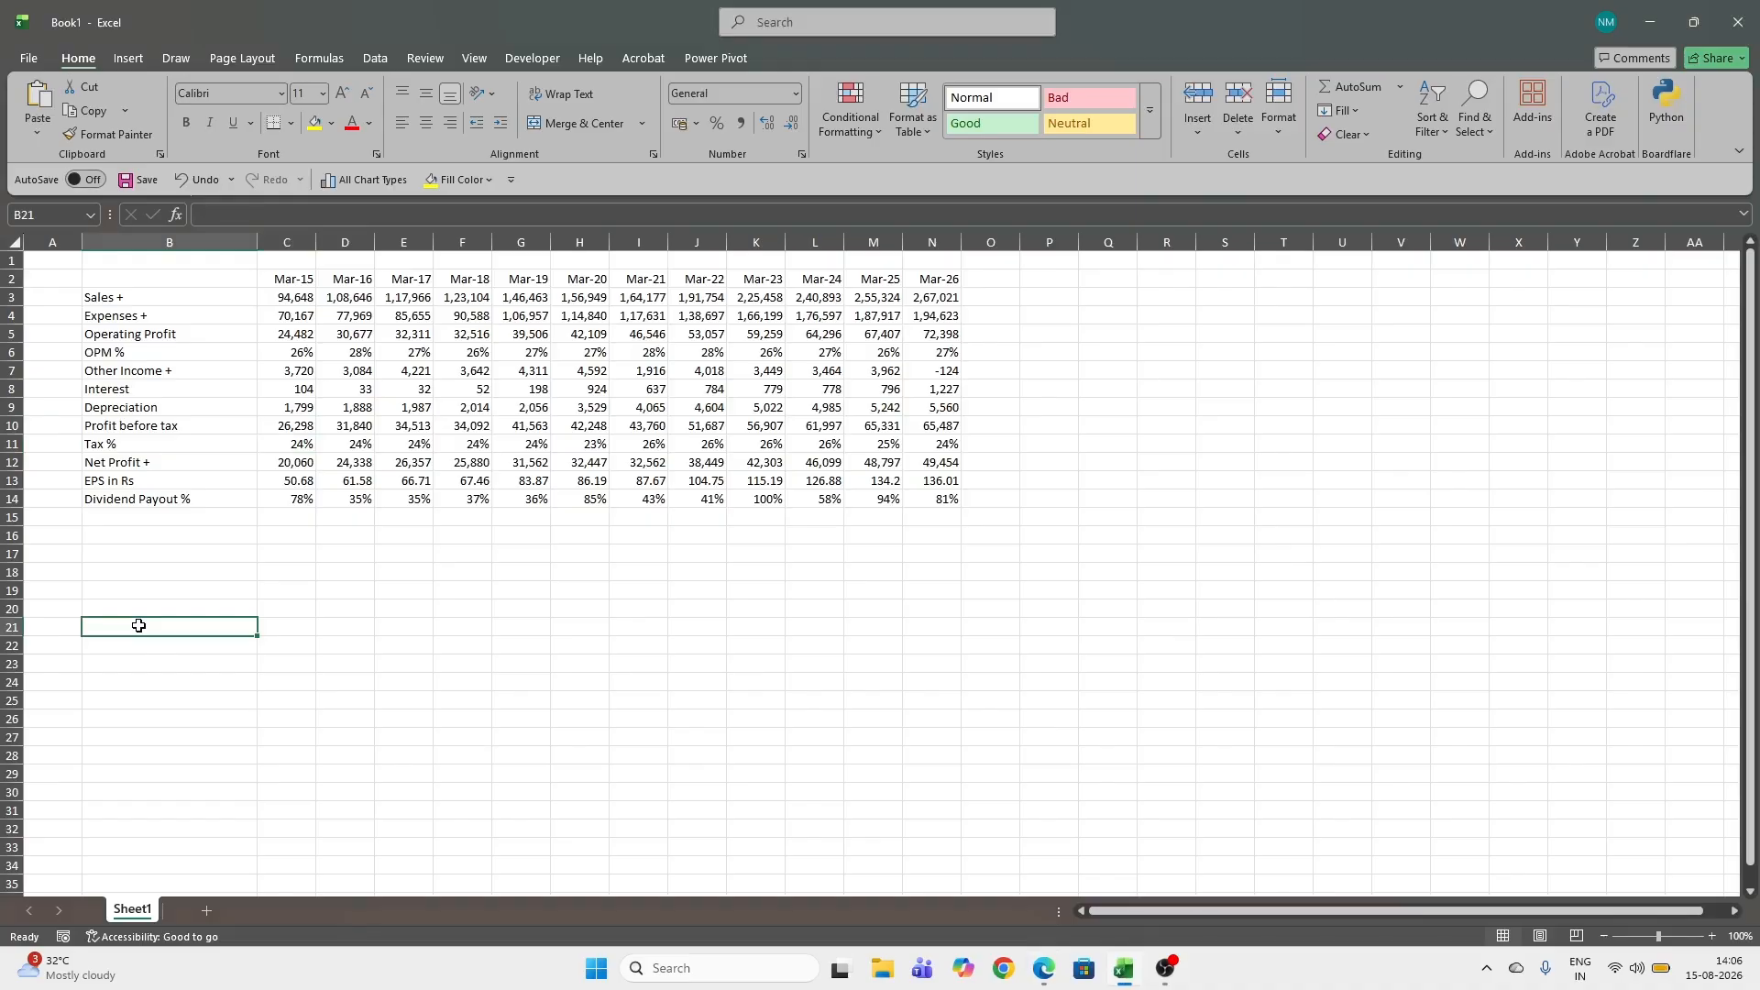
pyautogui.hotkey('ctrl', 'alt', 'v')
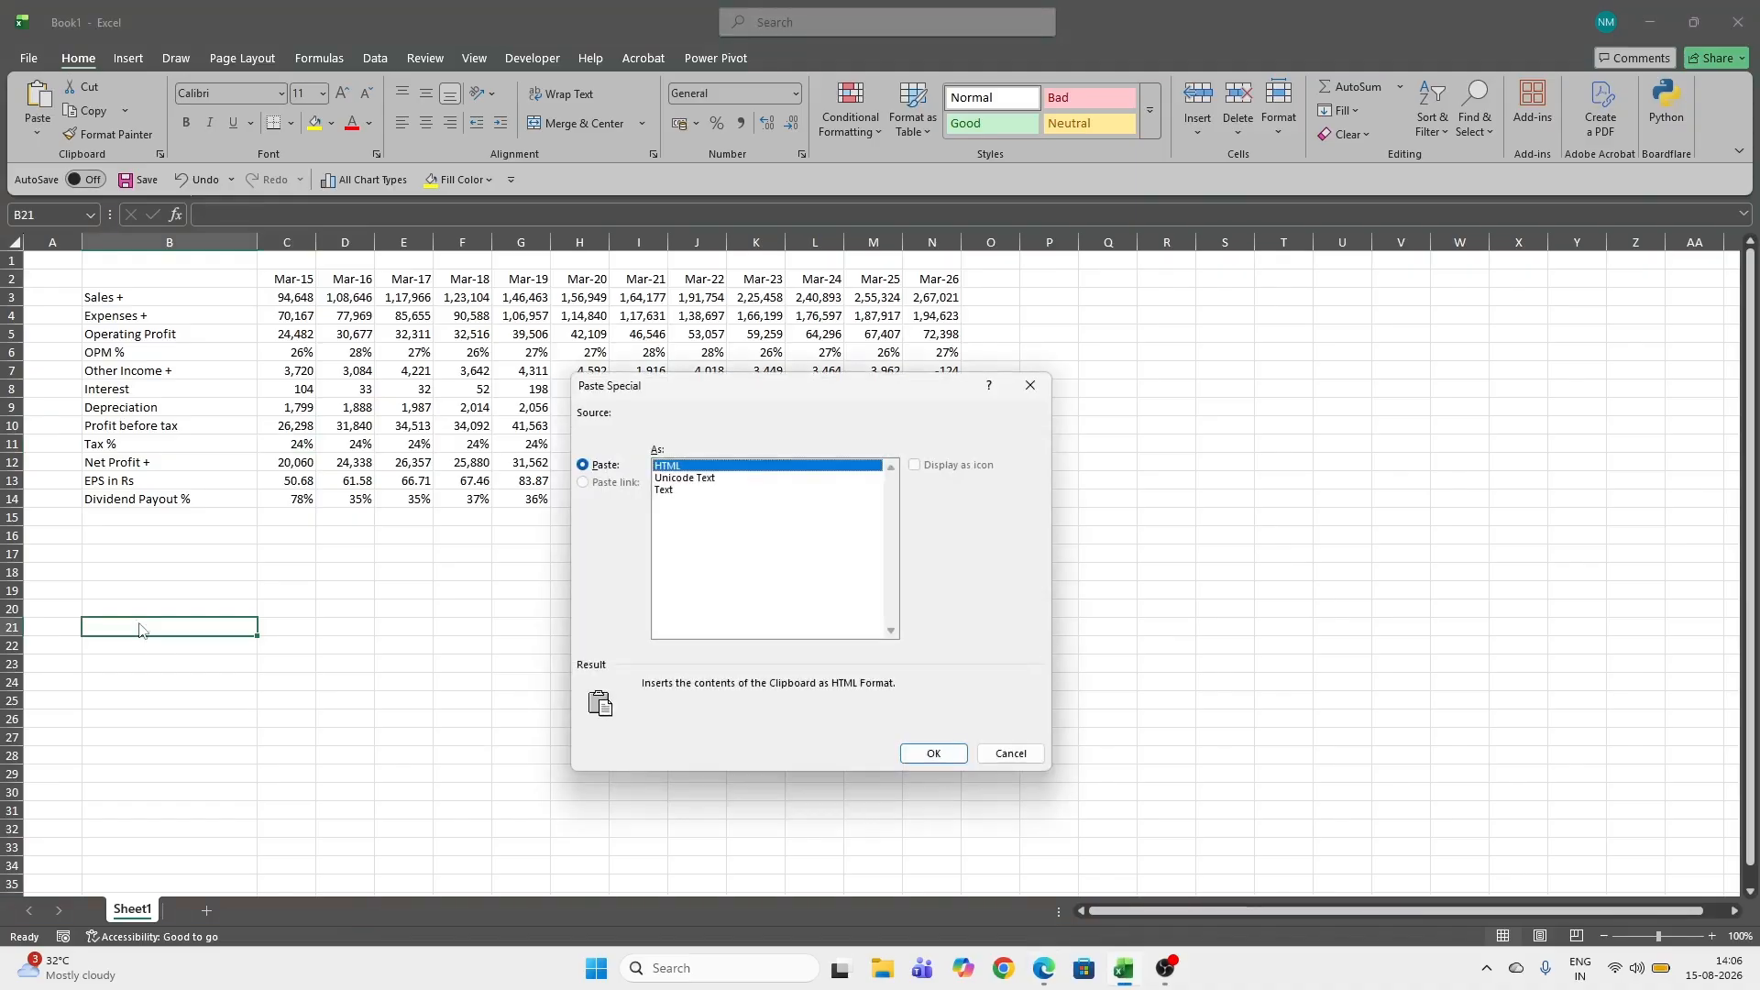
pyautogui.click(672, 493)
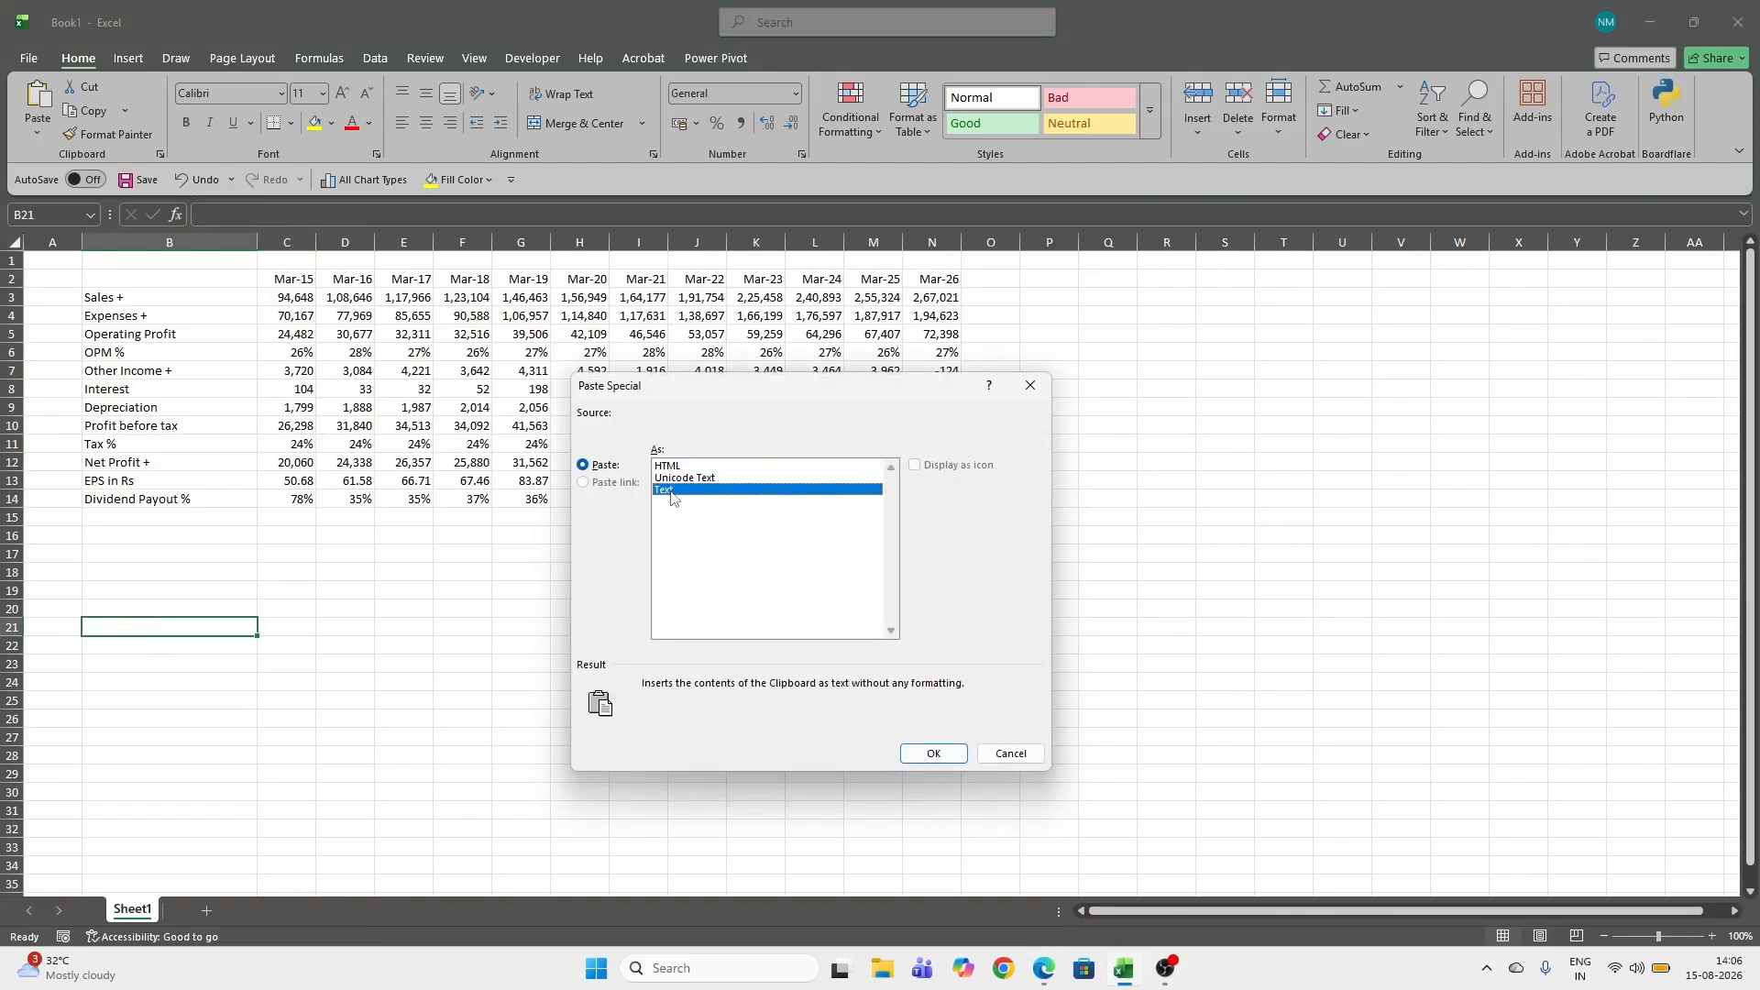
pyautogui.press('Return')
# Move the Balance Sheet period headers in row 21 one column over so they start at C21.
pyautogui.moveTo(157, 626); pyautogui.dragTo(921, 632)
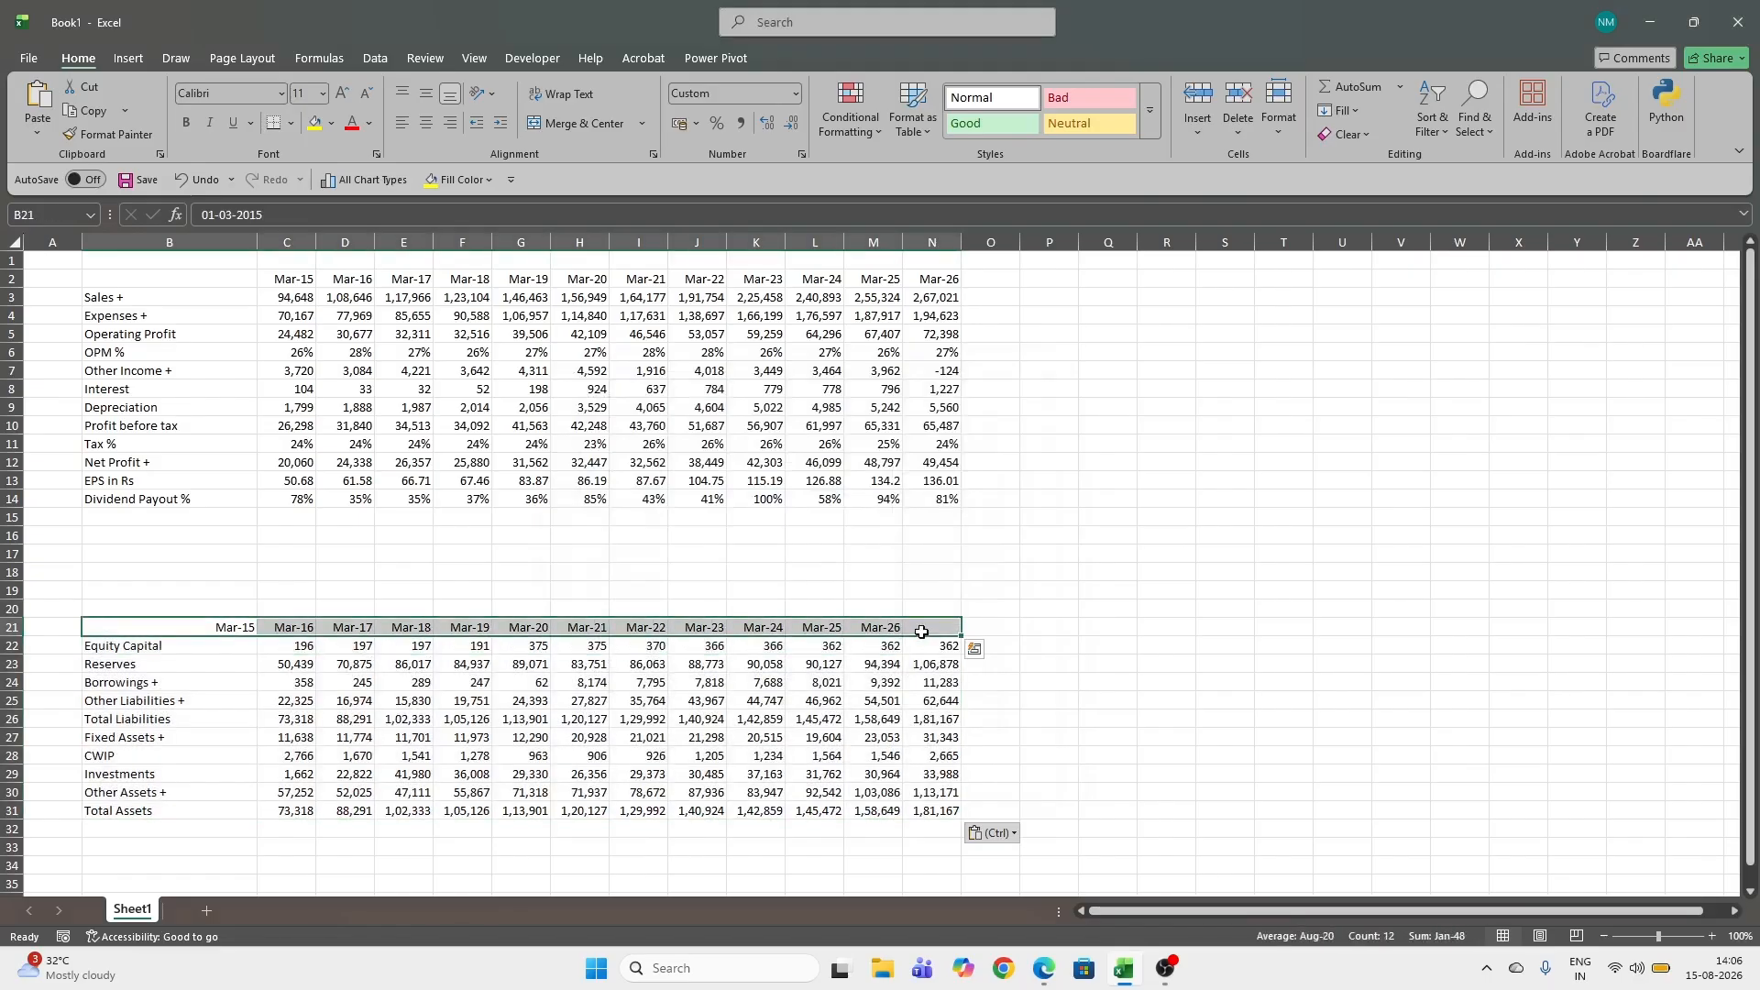
pyautogui.hotkey('ctrl', 'x')
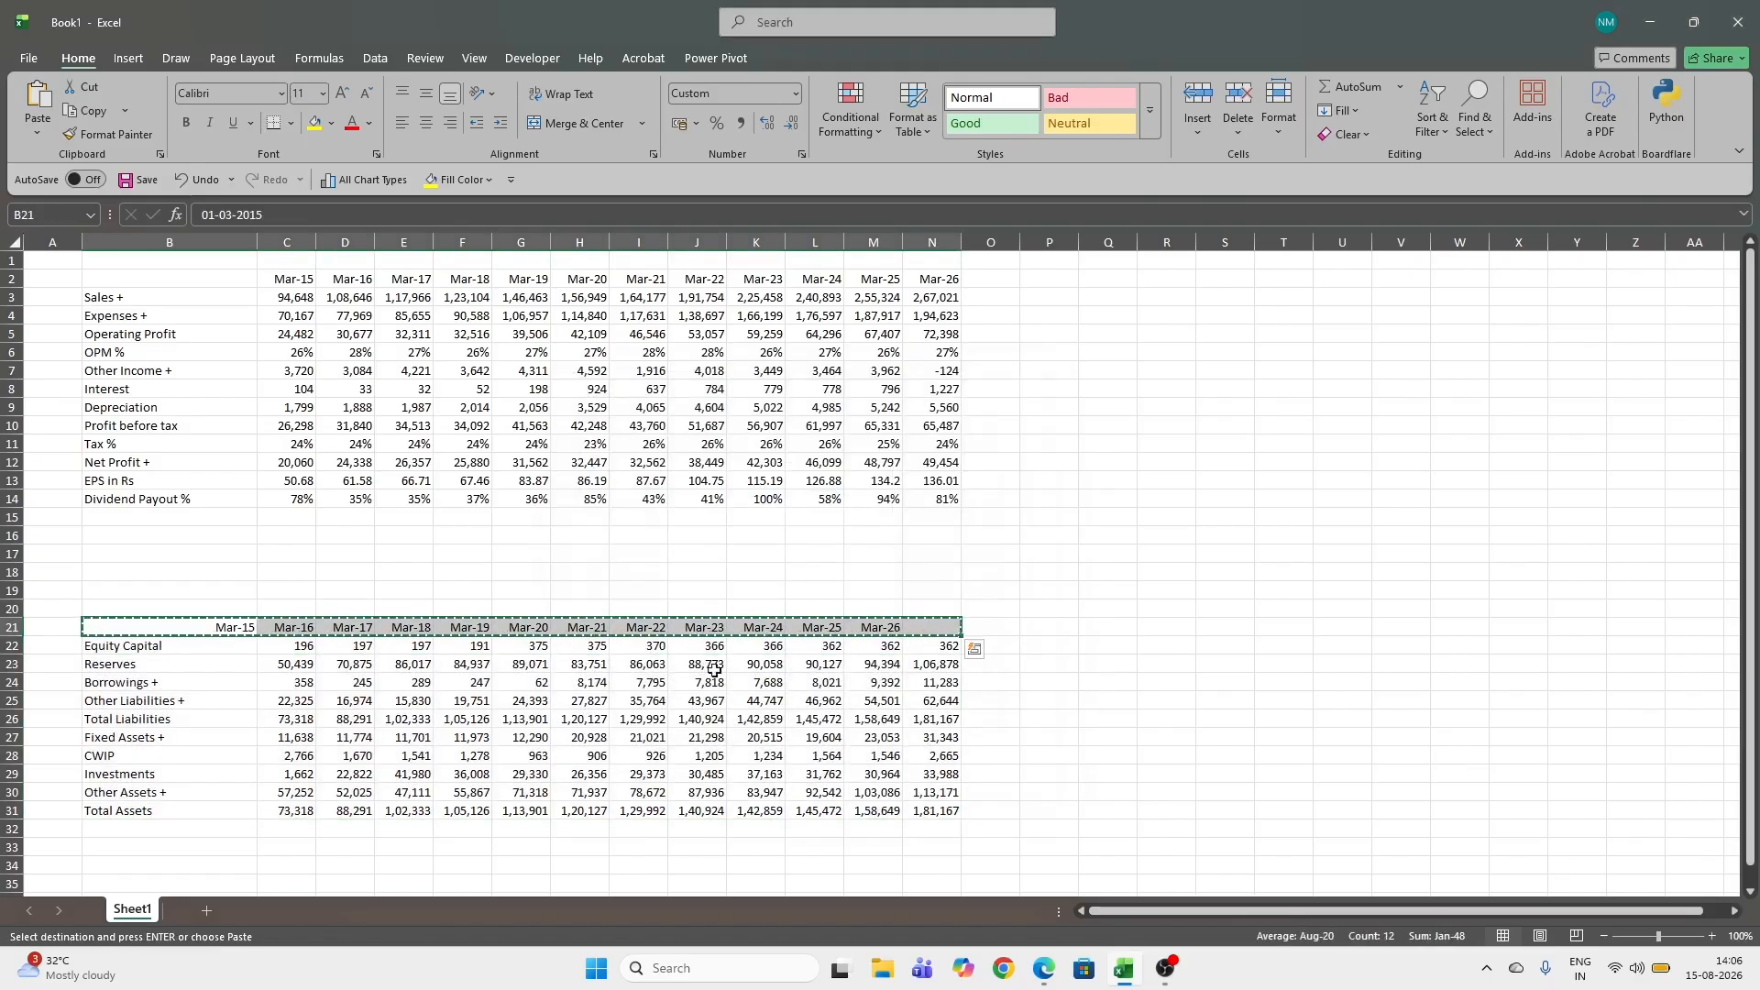
pyautogui.click(288, 625)
pyautogui.hotkey('ctrl', 'v')
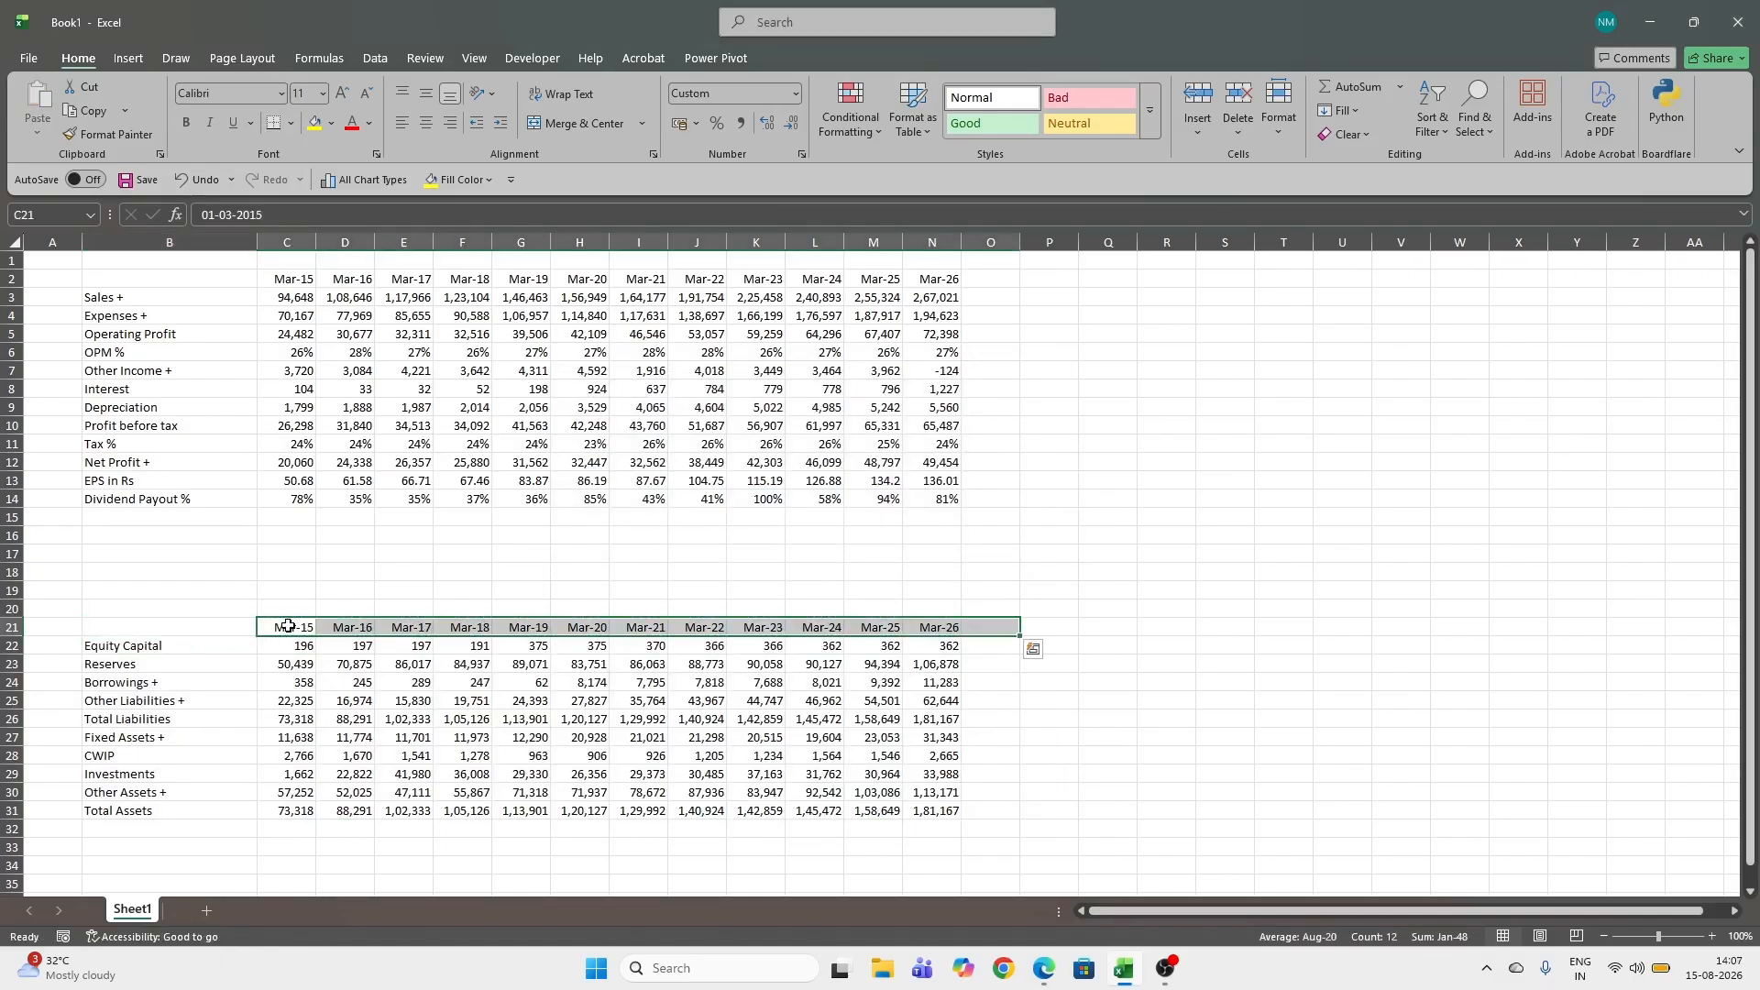
pyautogui.click(520, 700)
# Switch to the Screener page in Edge and expand the operating, investing and financing activity rows of the Cash Flows table.
pyautogui.scroll(-5, 330, 774)
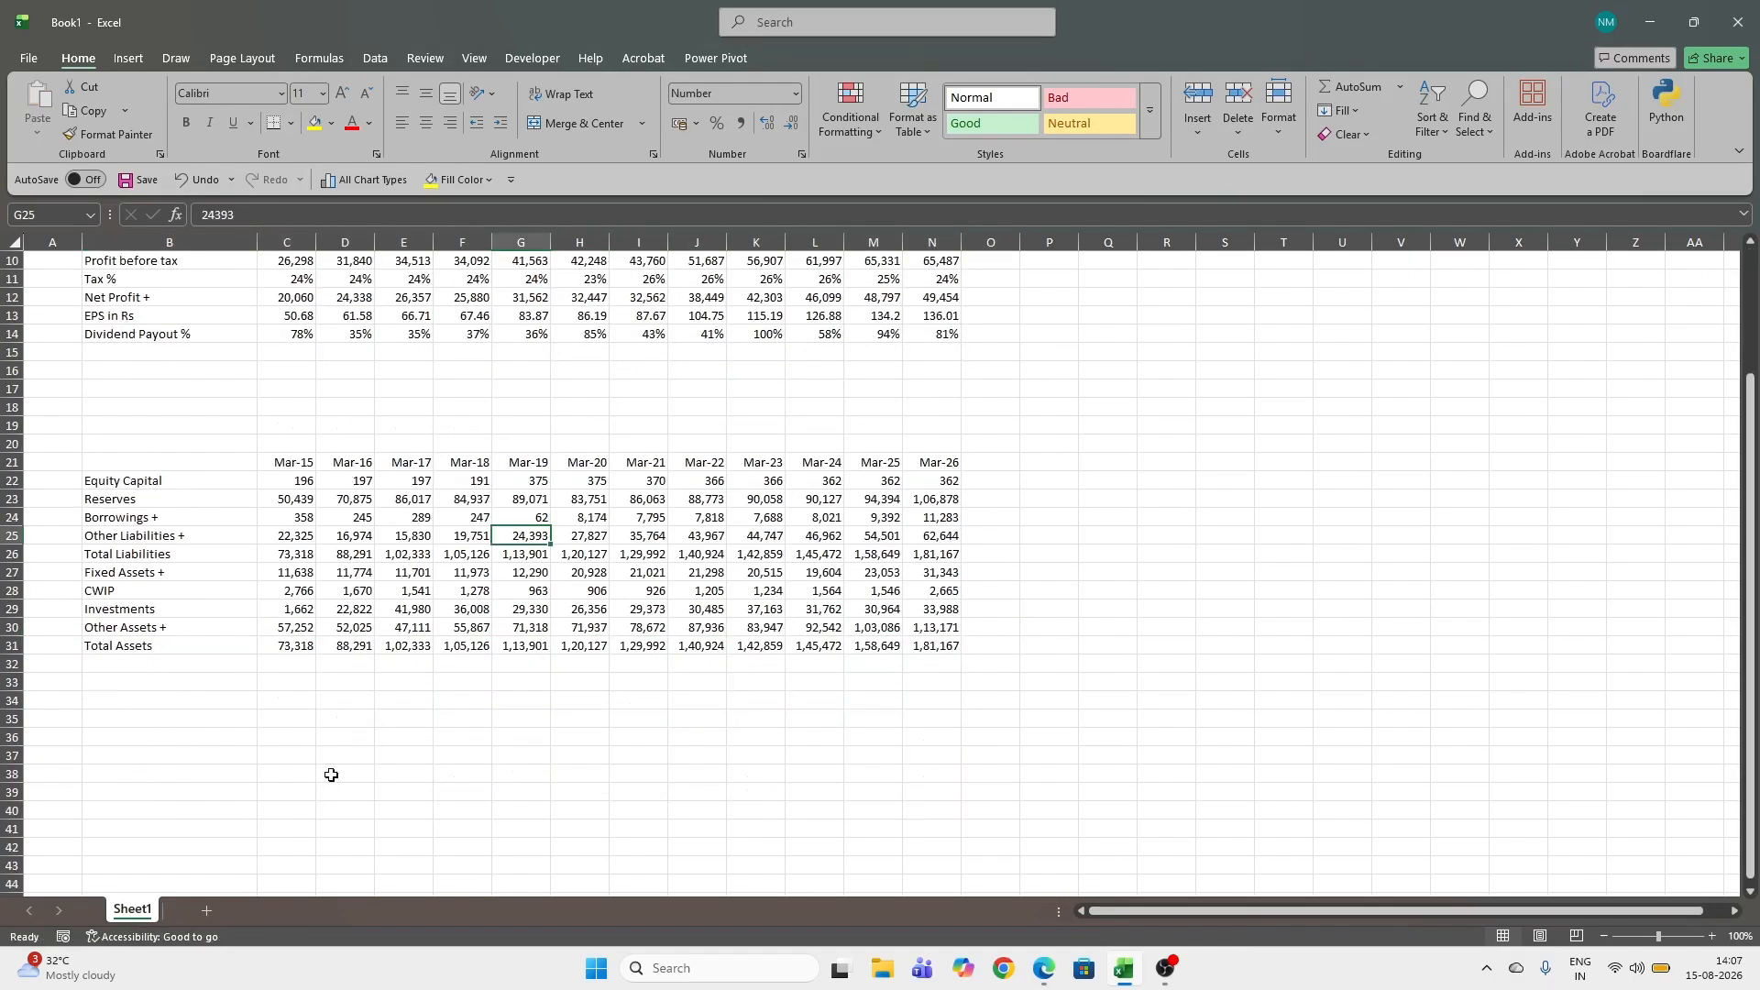
pyautogui.click(149, 603)
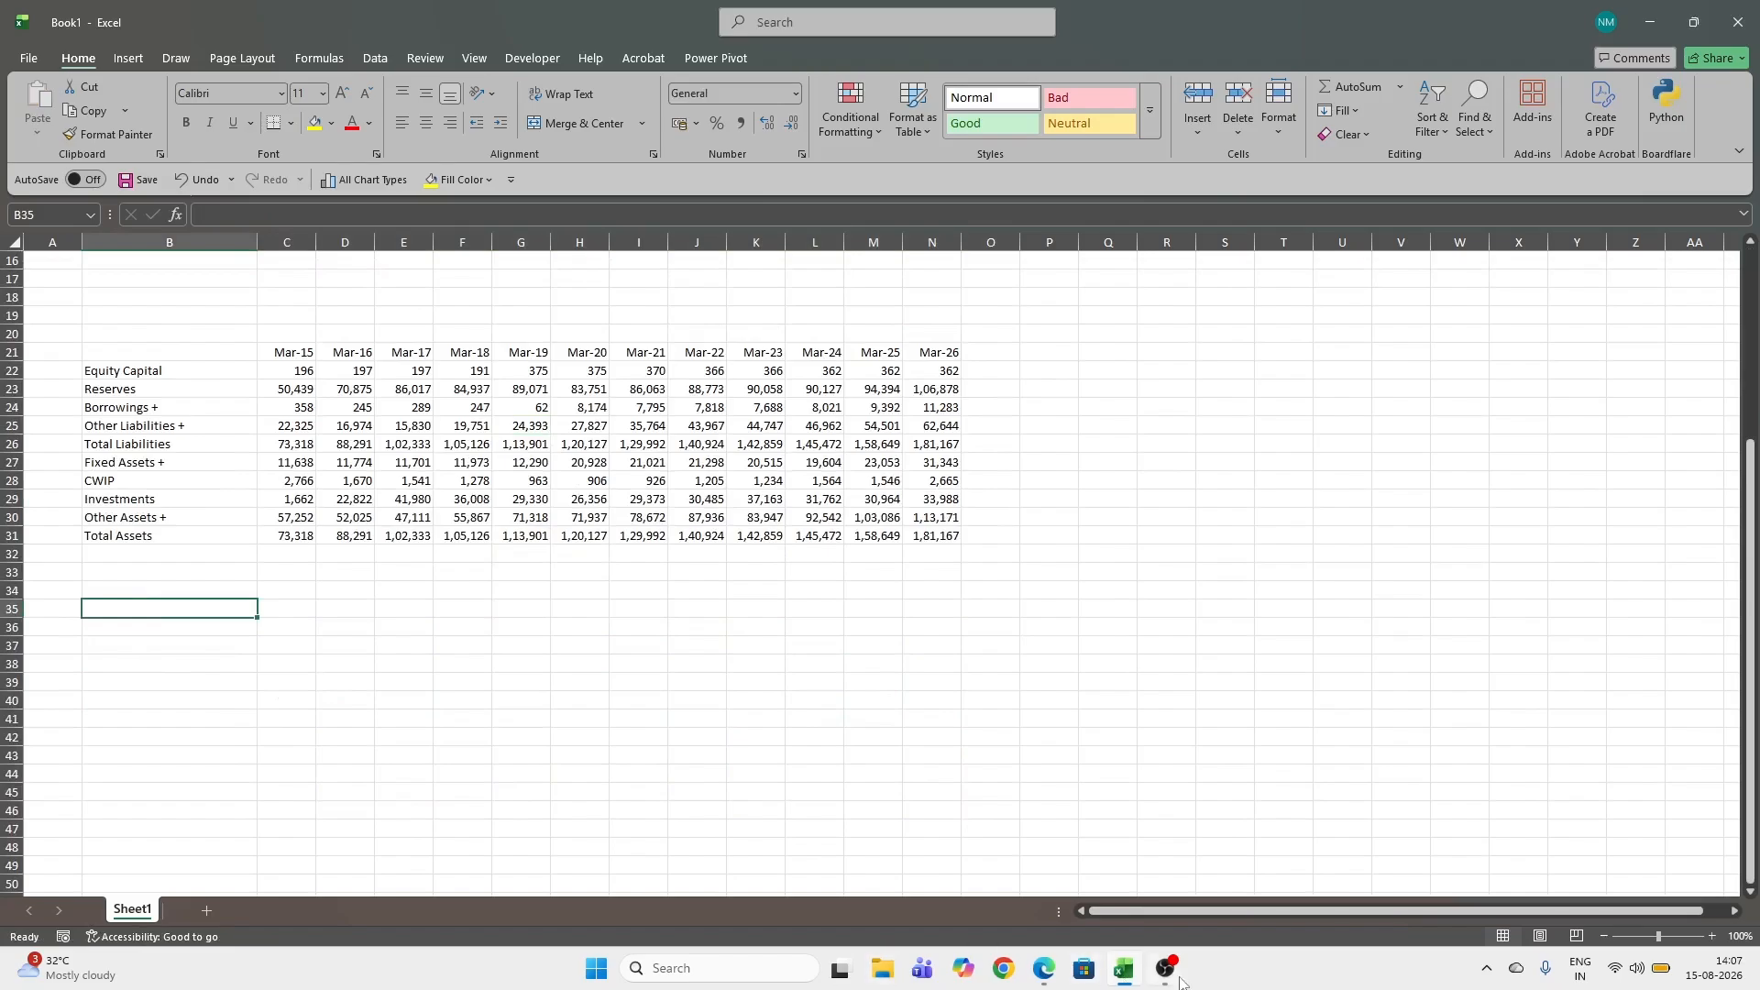
pyautogui.click(1044, 967)
pyautogui.scroll(-7, 421, 699)
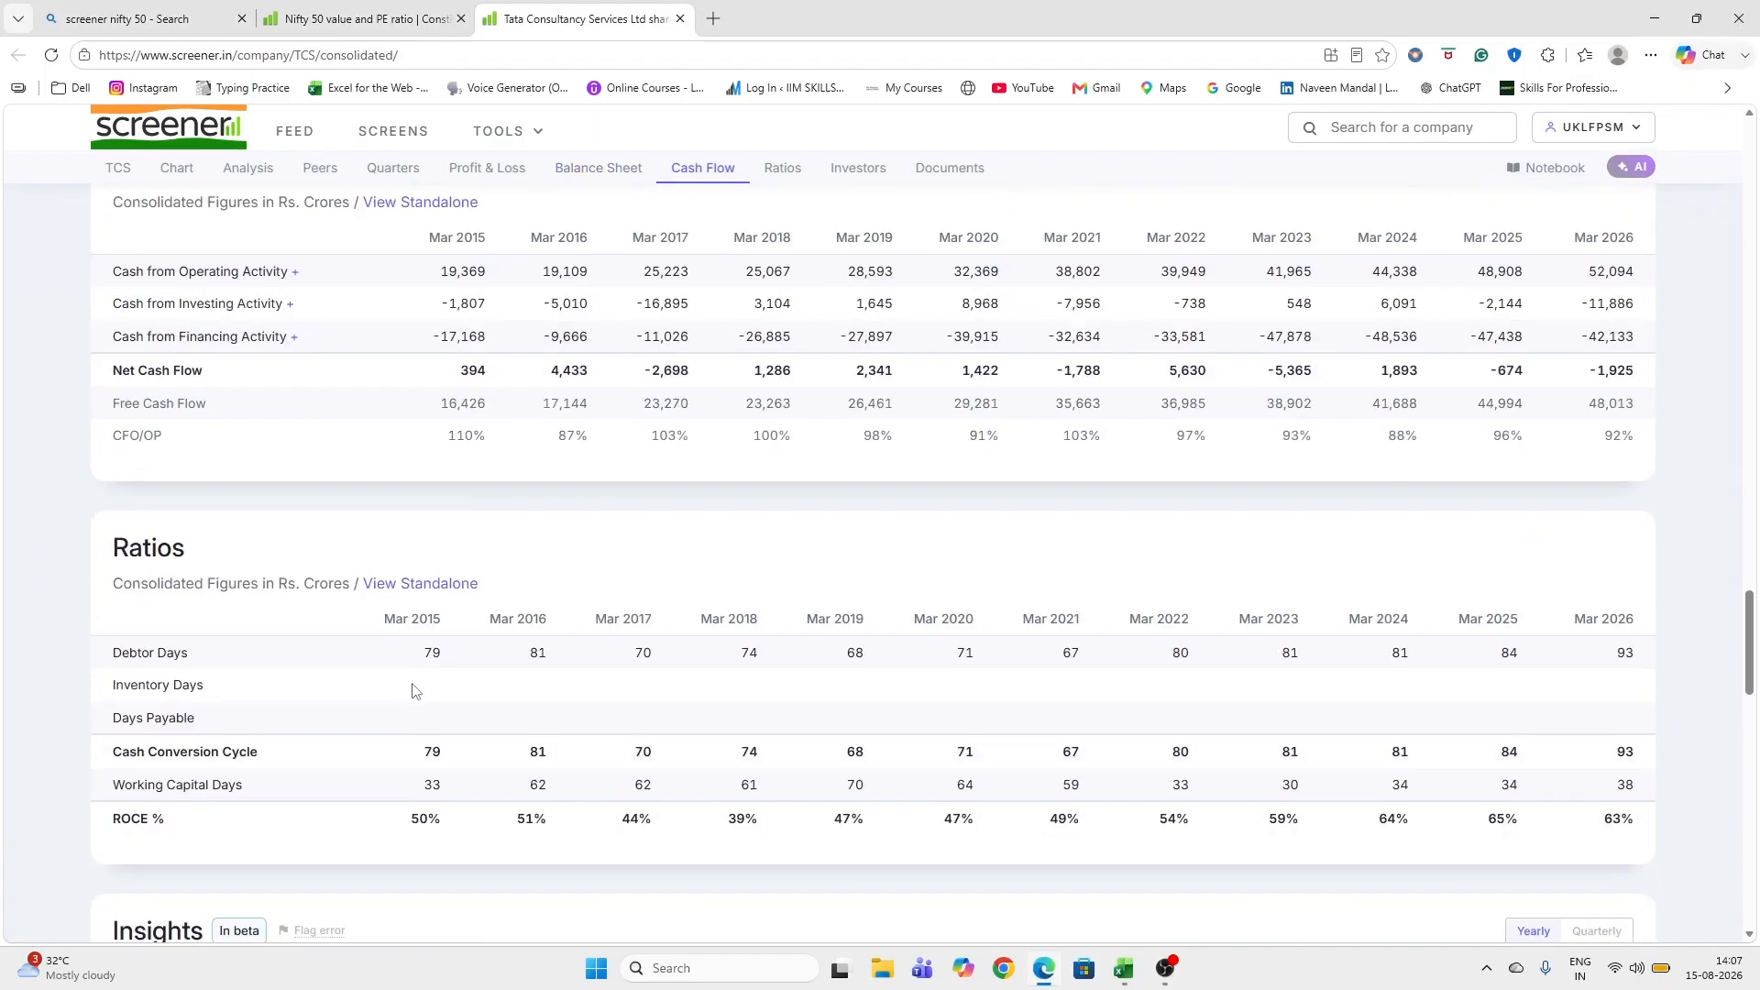
pyautogui.scroll(2, 421, 699)
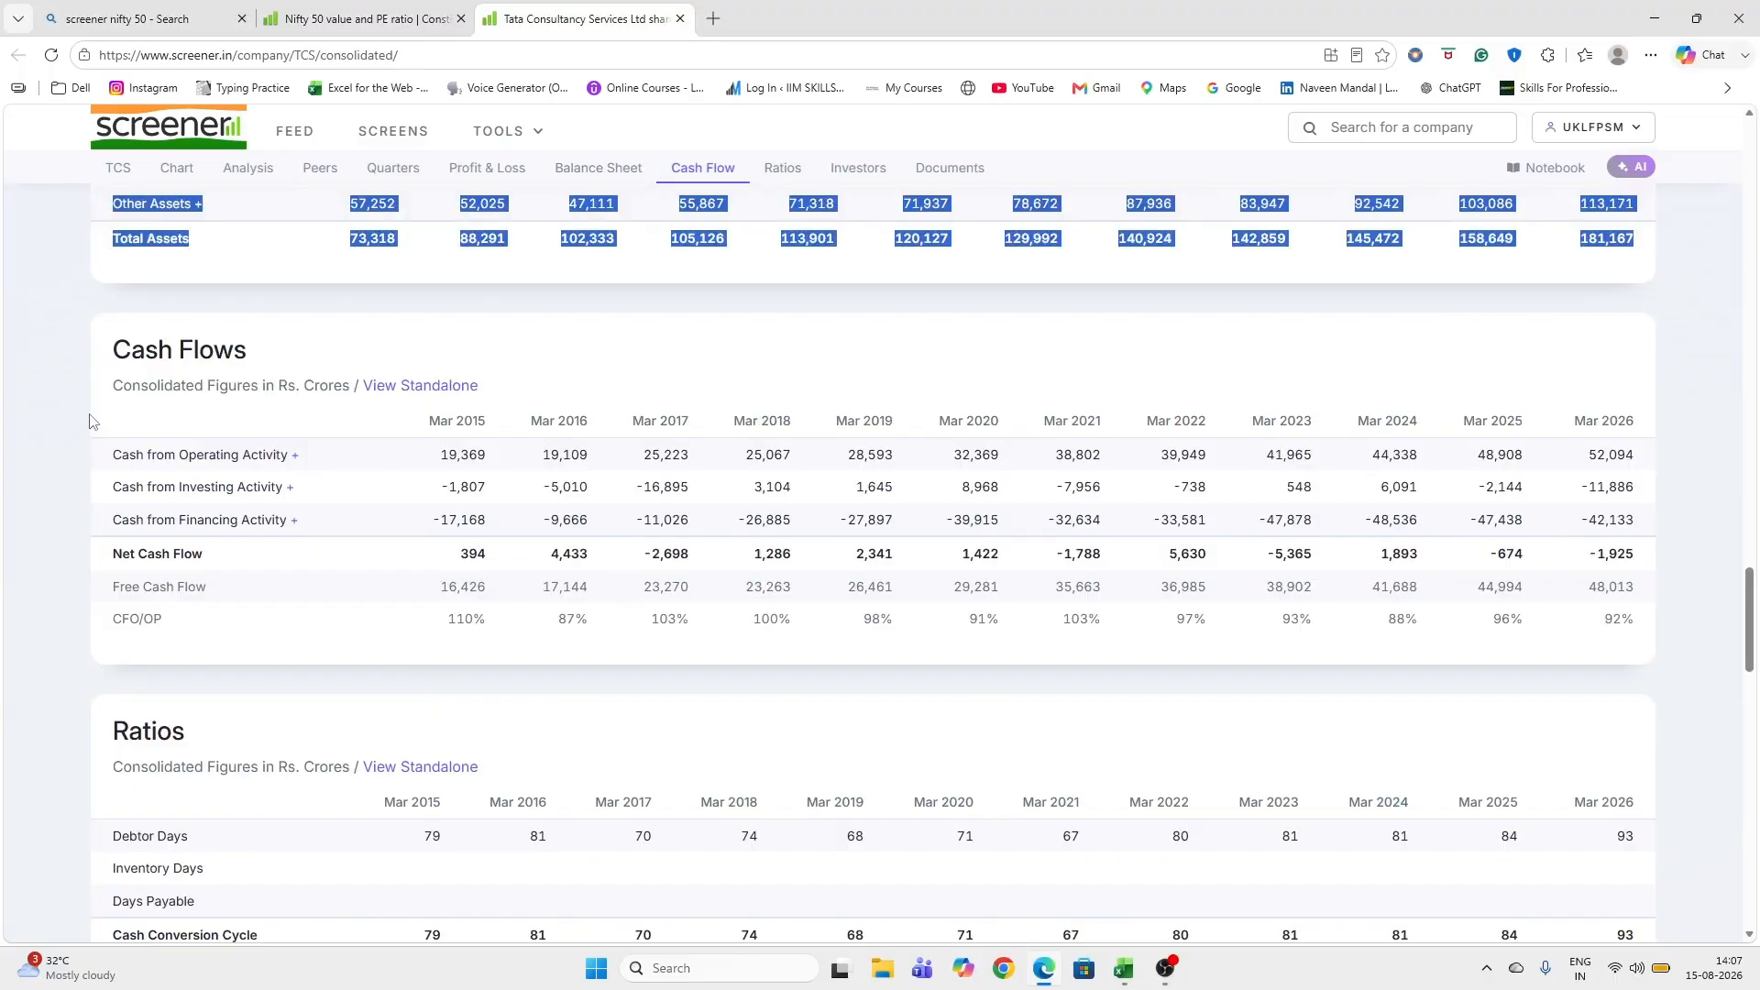
pyautogui.click(295, 455)
pyautogui.click(289, 754)
pyautogui.scroll(-5, 293, 738)
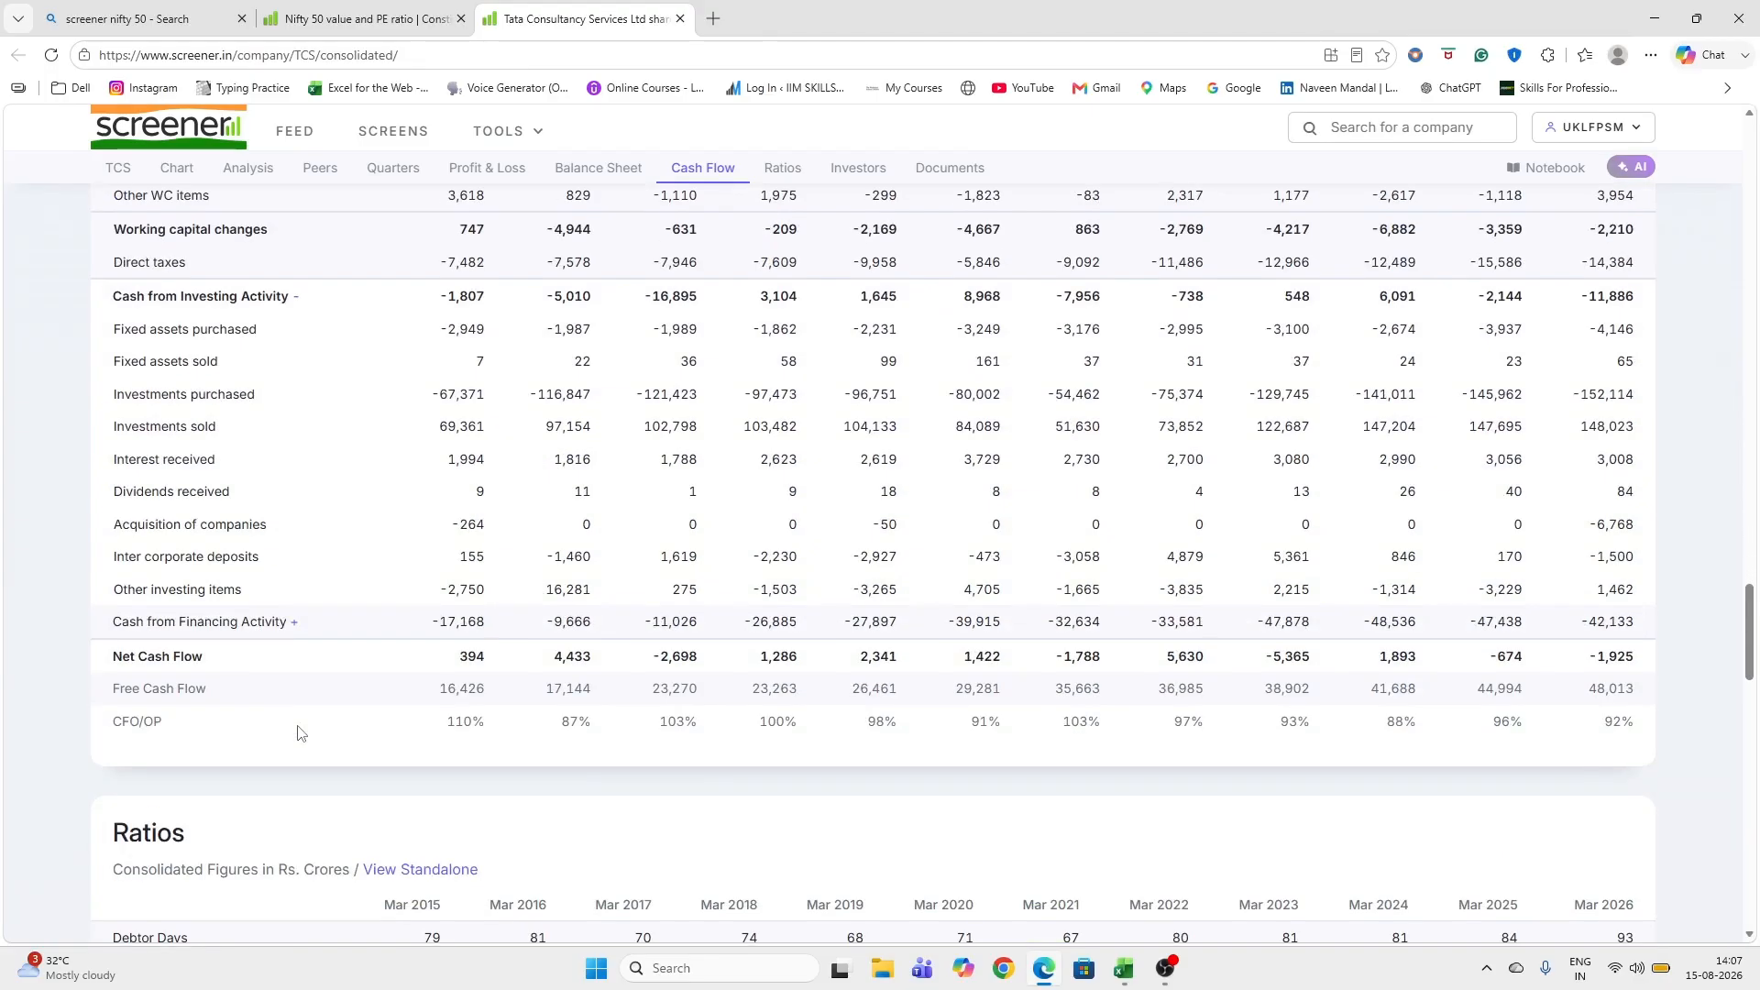
pyautogui.click(293, 622)
# Copy the whole expanded Cash Flows table, from the period header row through CFO/OP.
pyautogui.scroll(3, 293, 620)
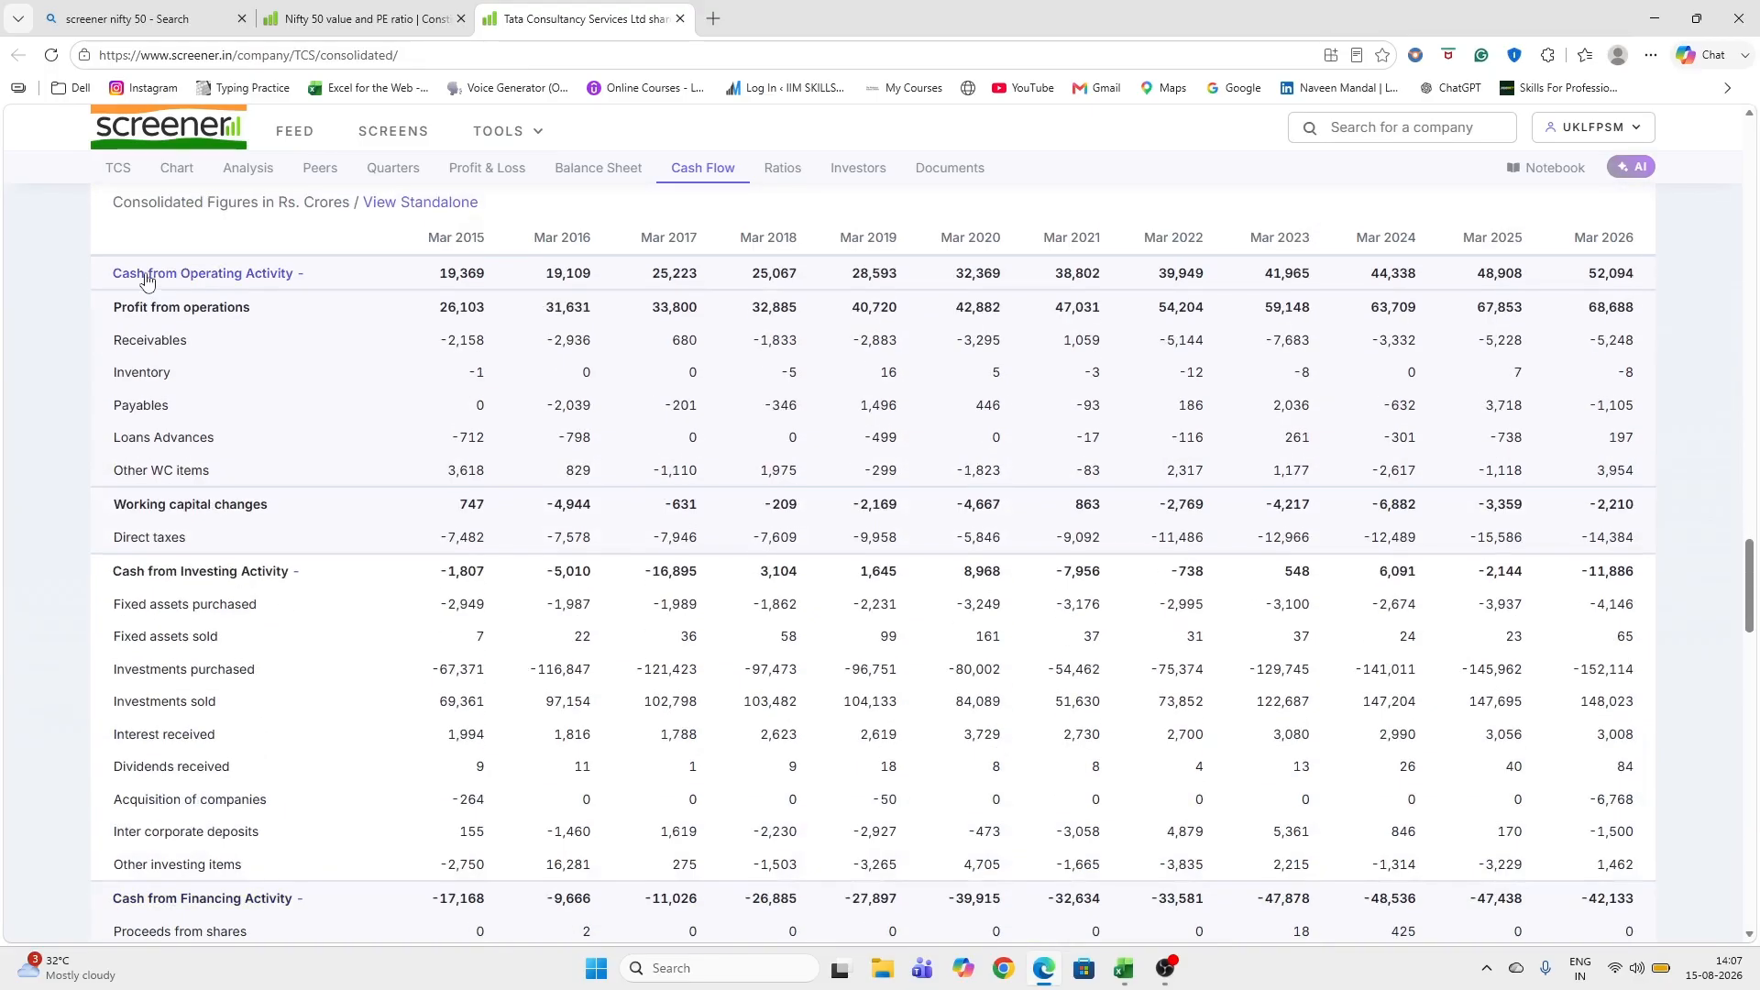
pyautogui.scroll(1, 134, 293)
pyautogui.moveTo(107, 334); pyautogui.dragTo(154, 431)
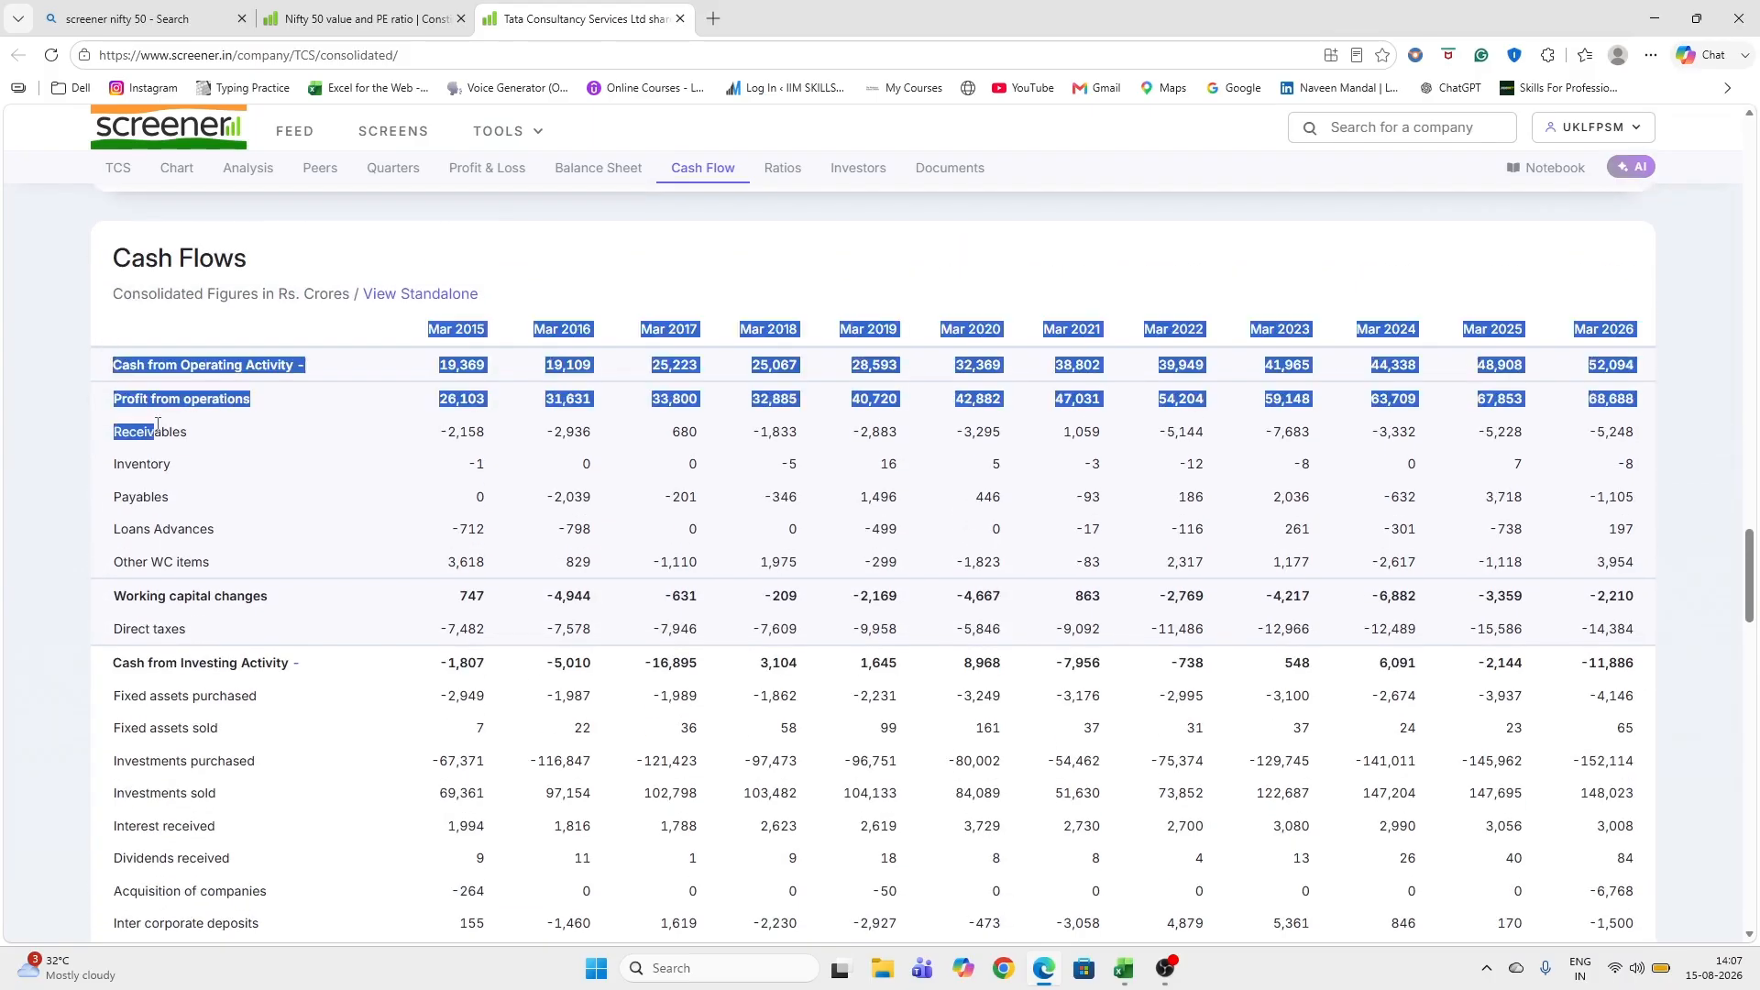
pyautogui.moveTo(107, 345); pyautogui.dragTo(1643, 773)
pyautogui.scroll(-6, 275, 719)
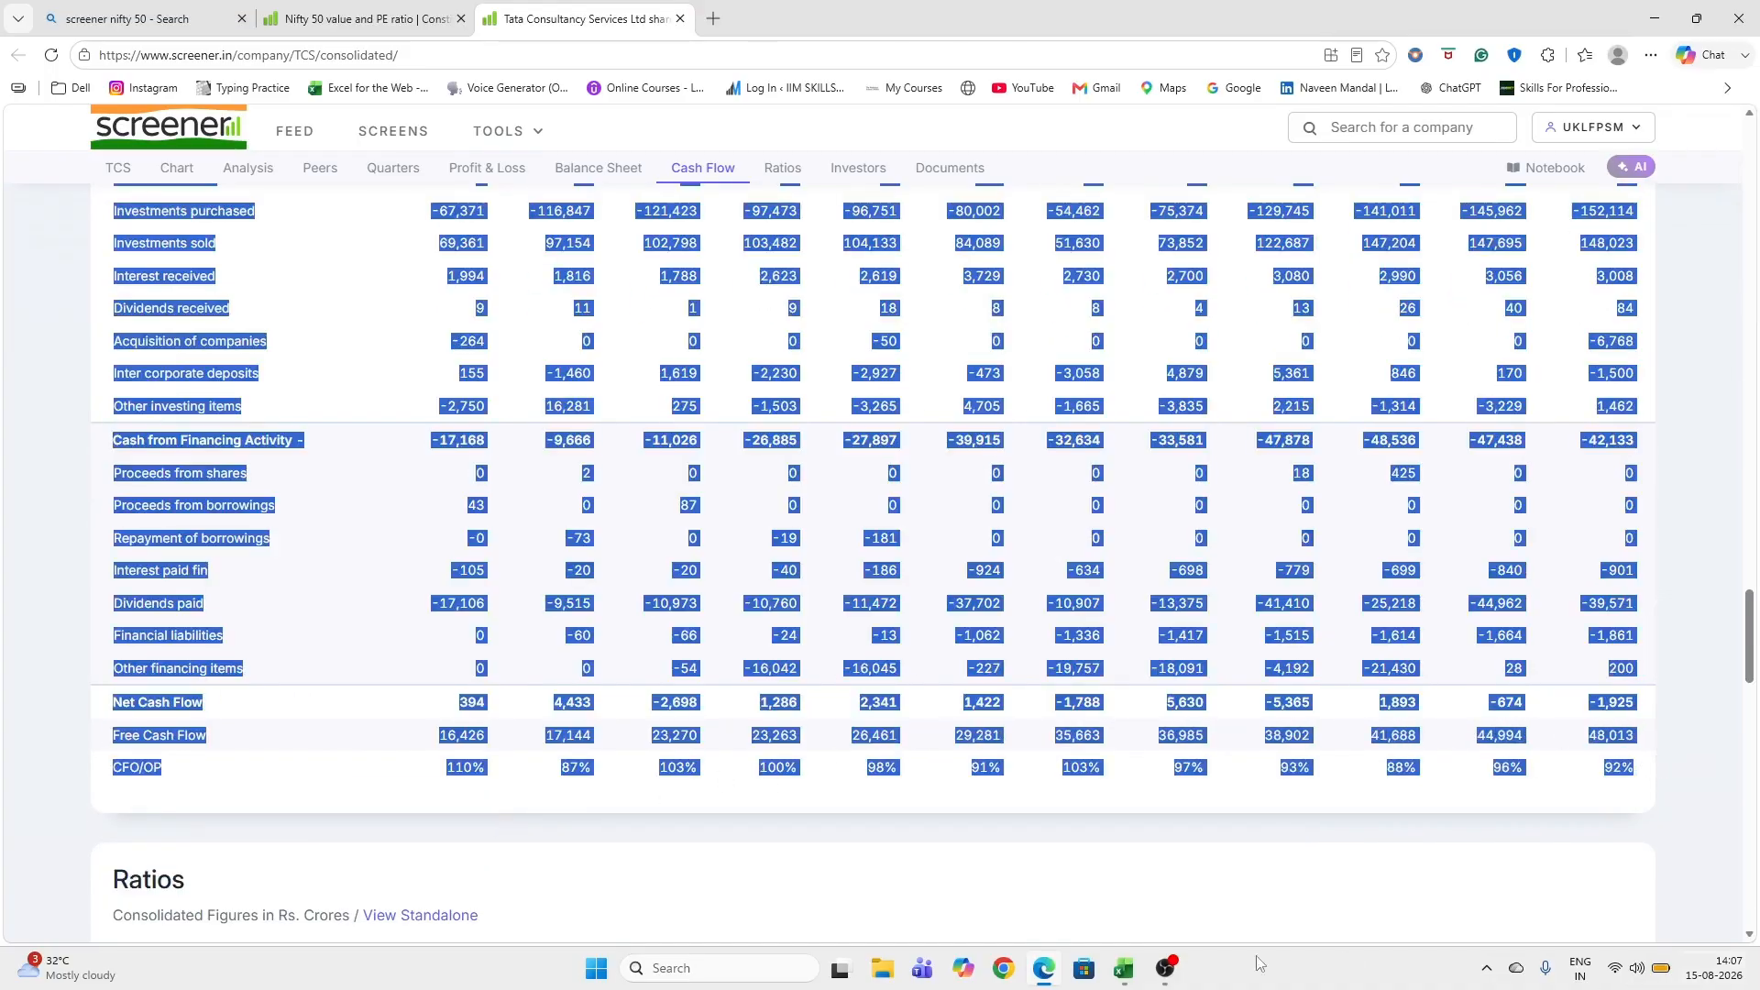
# Switch to Excel and paste the Cash Flows data at B37 as Unicode Text.
pyautogui.click(1123, 968)
pyautogui.click(167, 644)
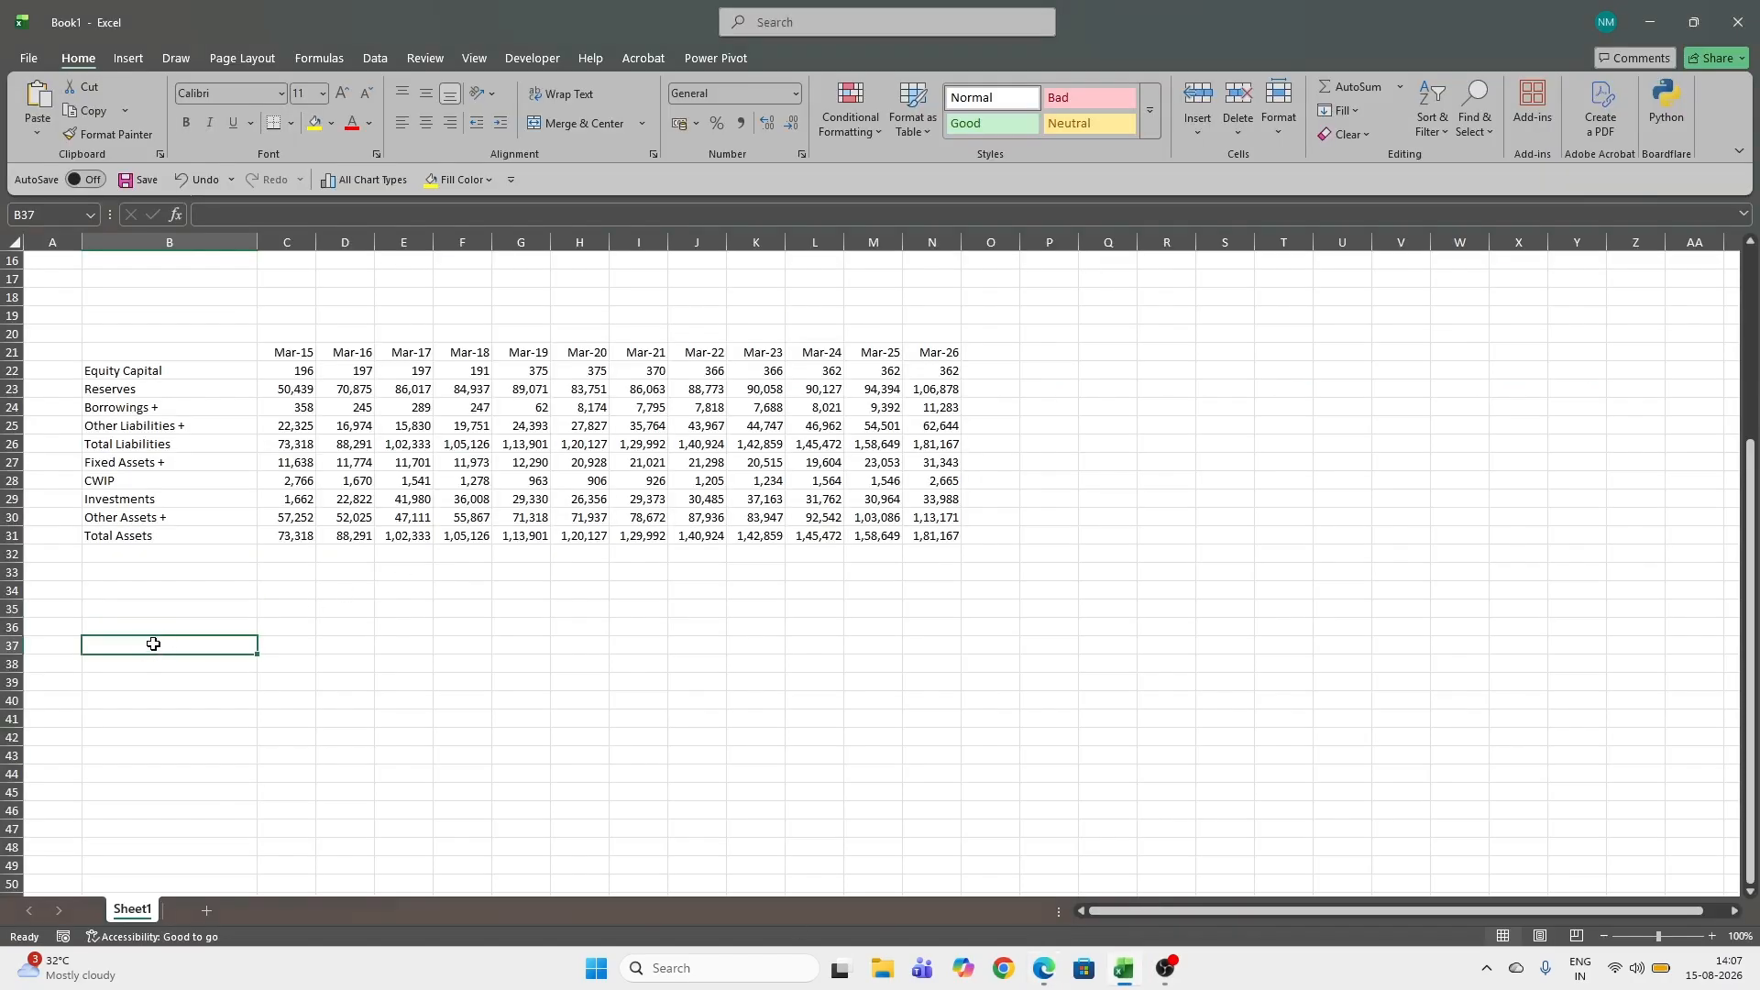
pyautogui.hotkey('ctrl', 'alt', 'v')
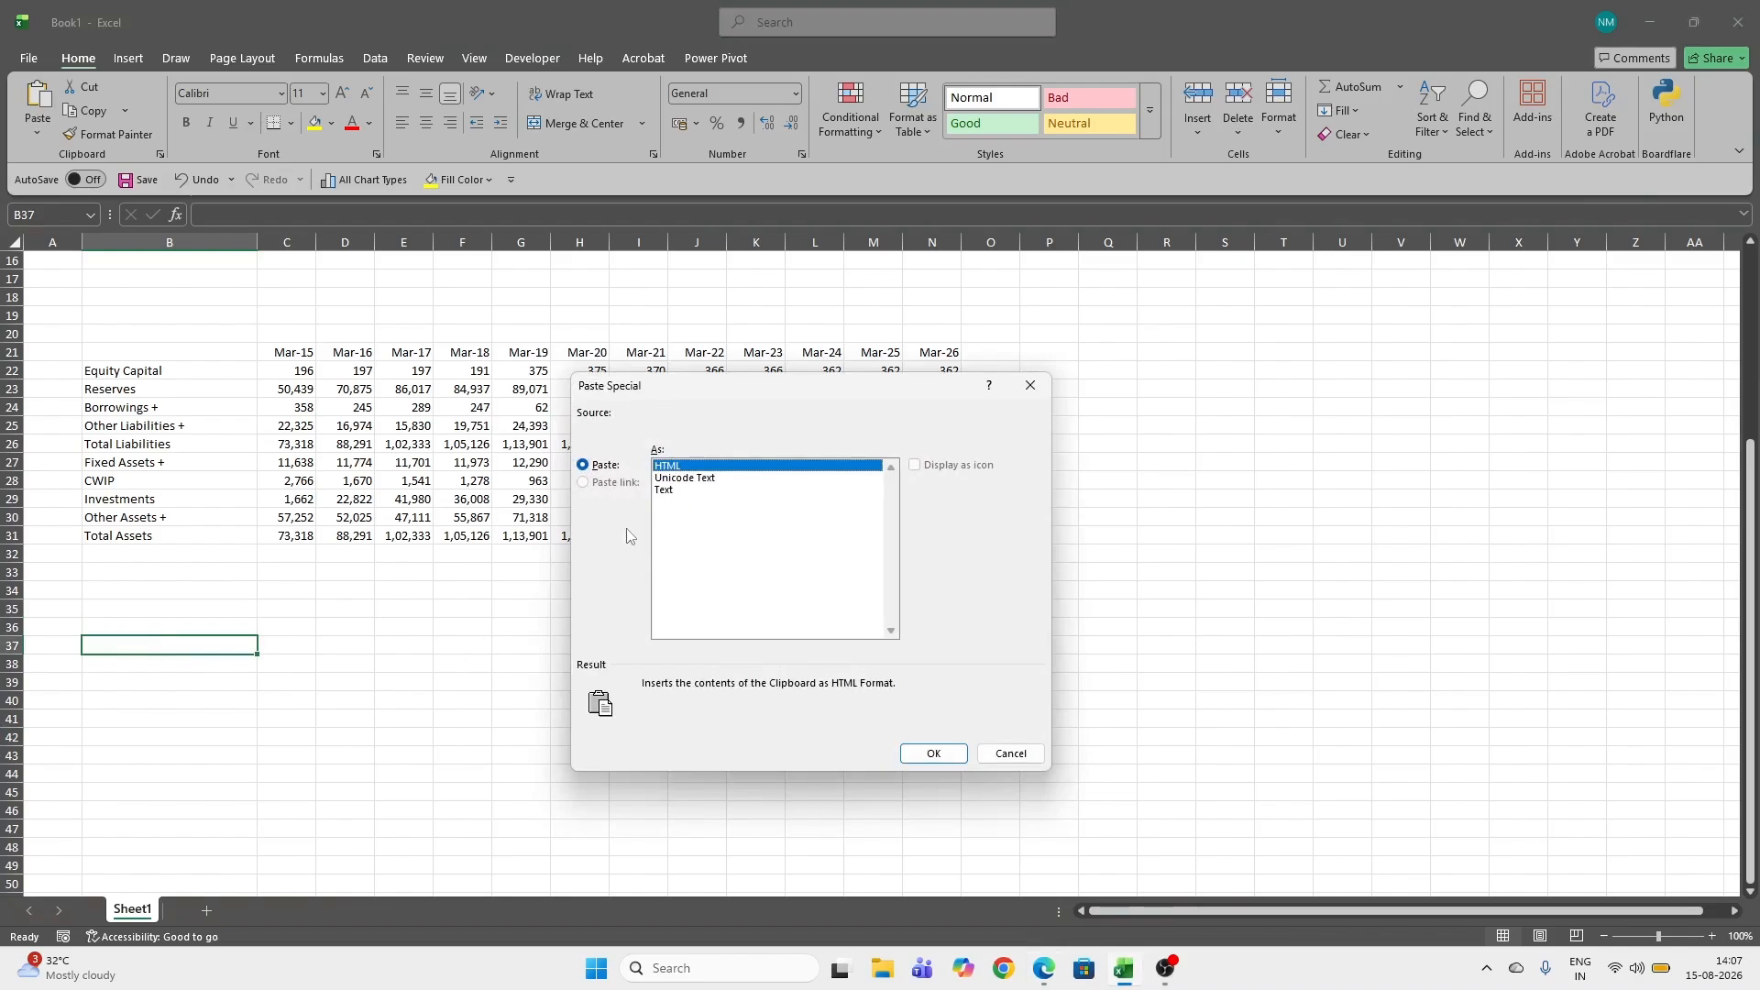
pyautogui.click(680, 478)
pyautogui.click(933, 753)
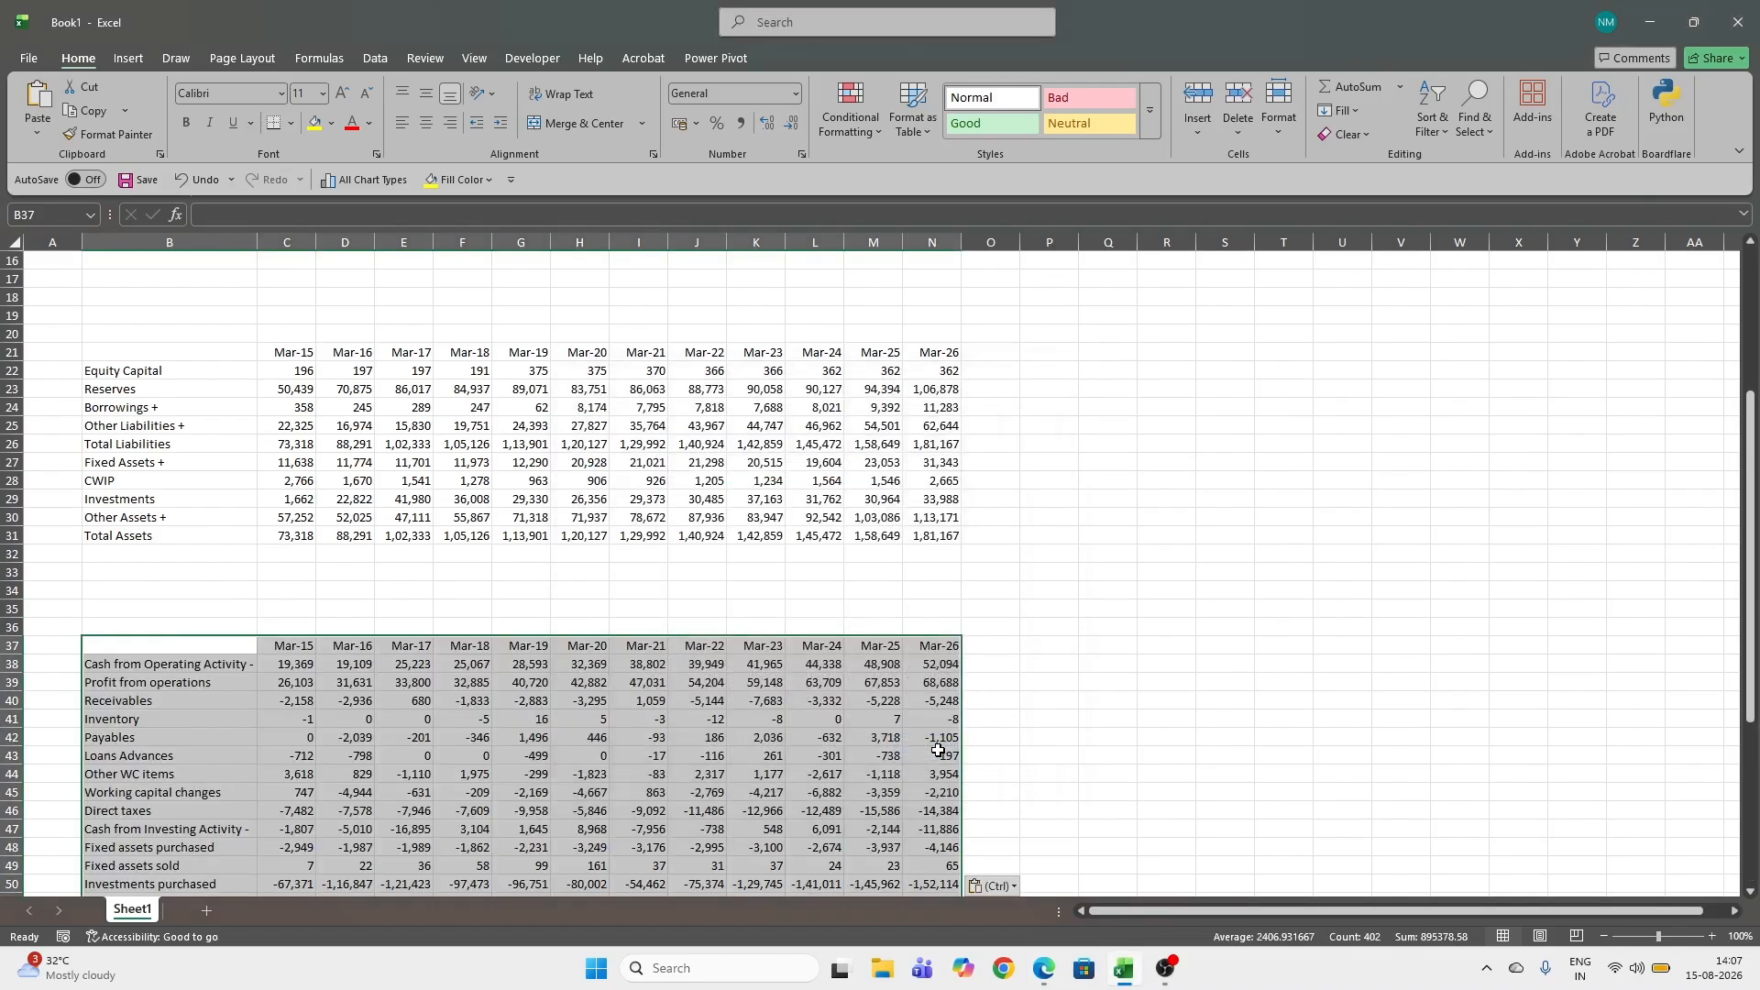
# Check the pasted Cash Flows rows down to CFO/OP, and hide the sheet's gridlines.
pyautogui.click(408, 737)
pyautogui.scroll(-6, 407, 743)
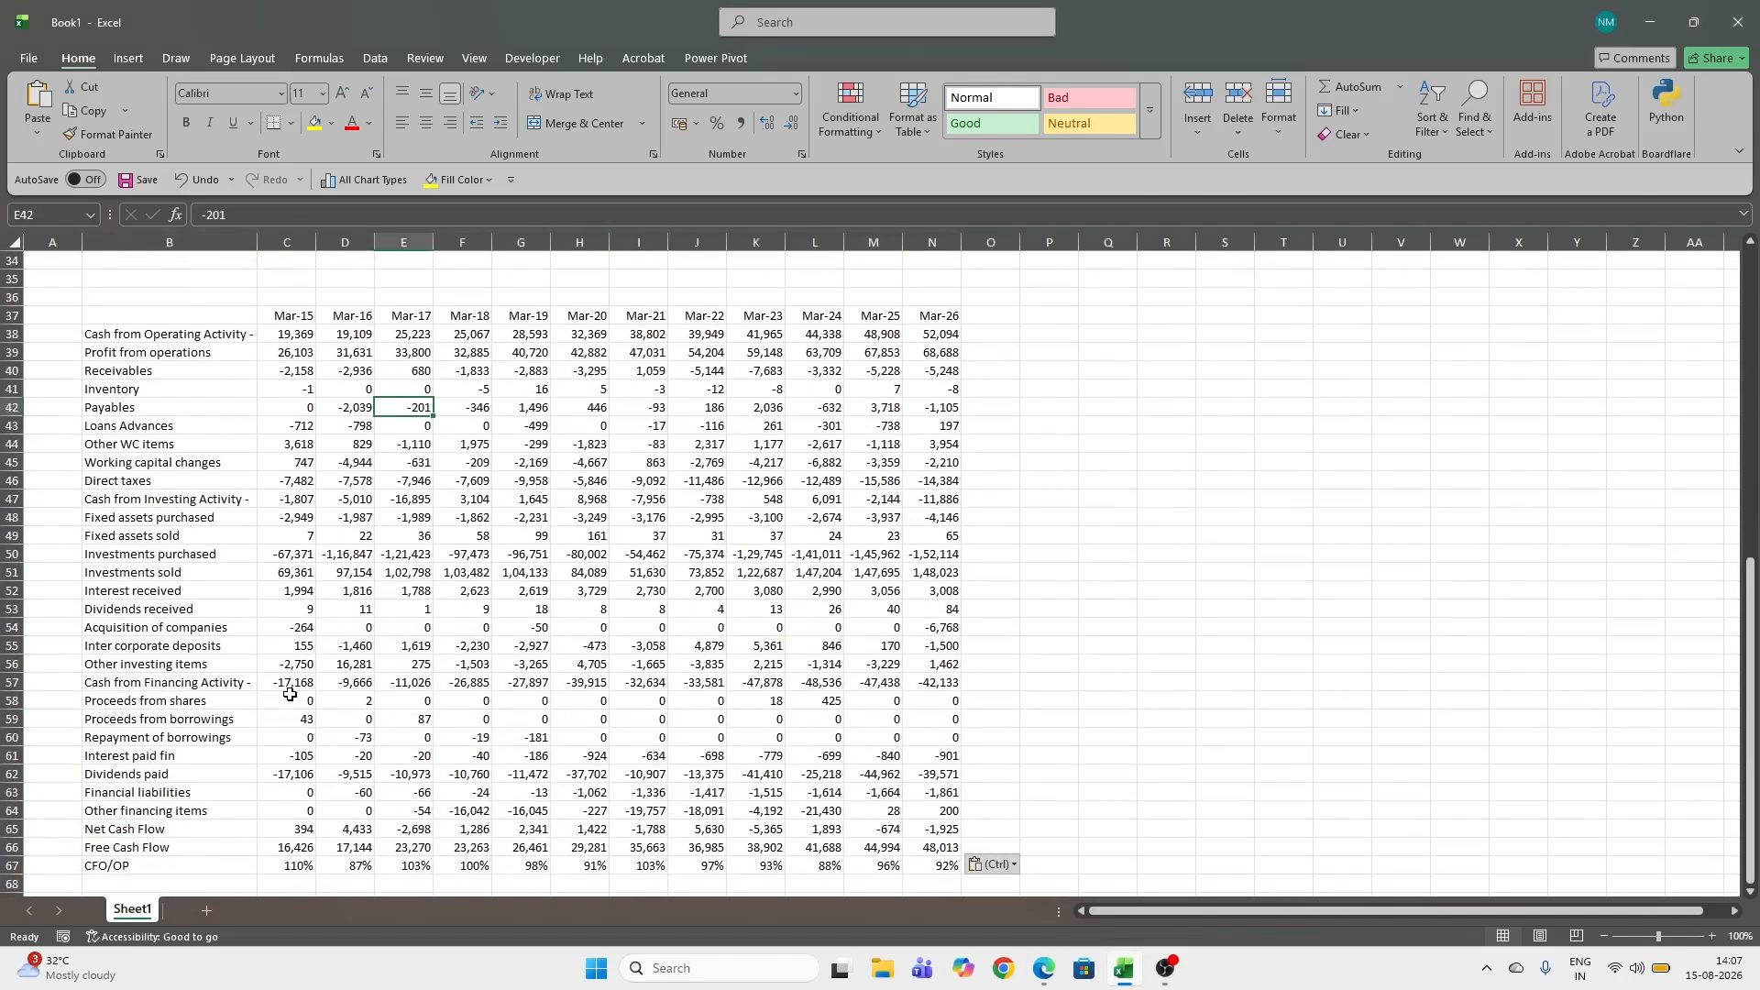
pyautogui.scroll(-1, 289, 695)
pyautogui.scroll(12, 290, 695)
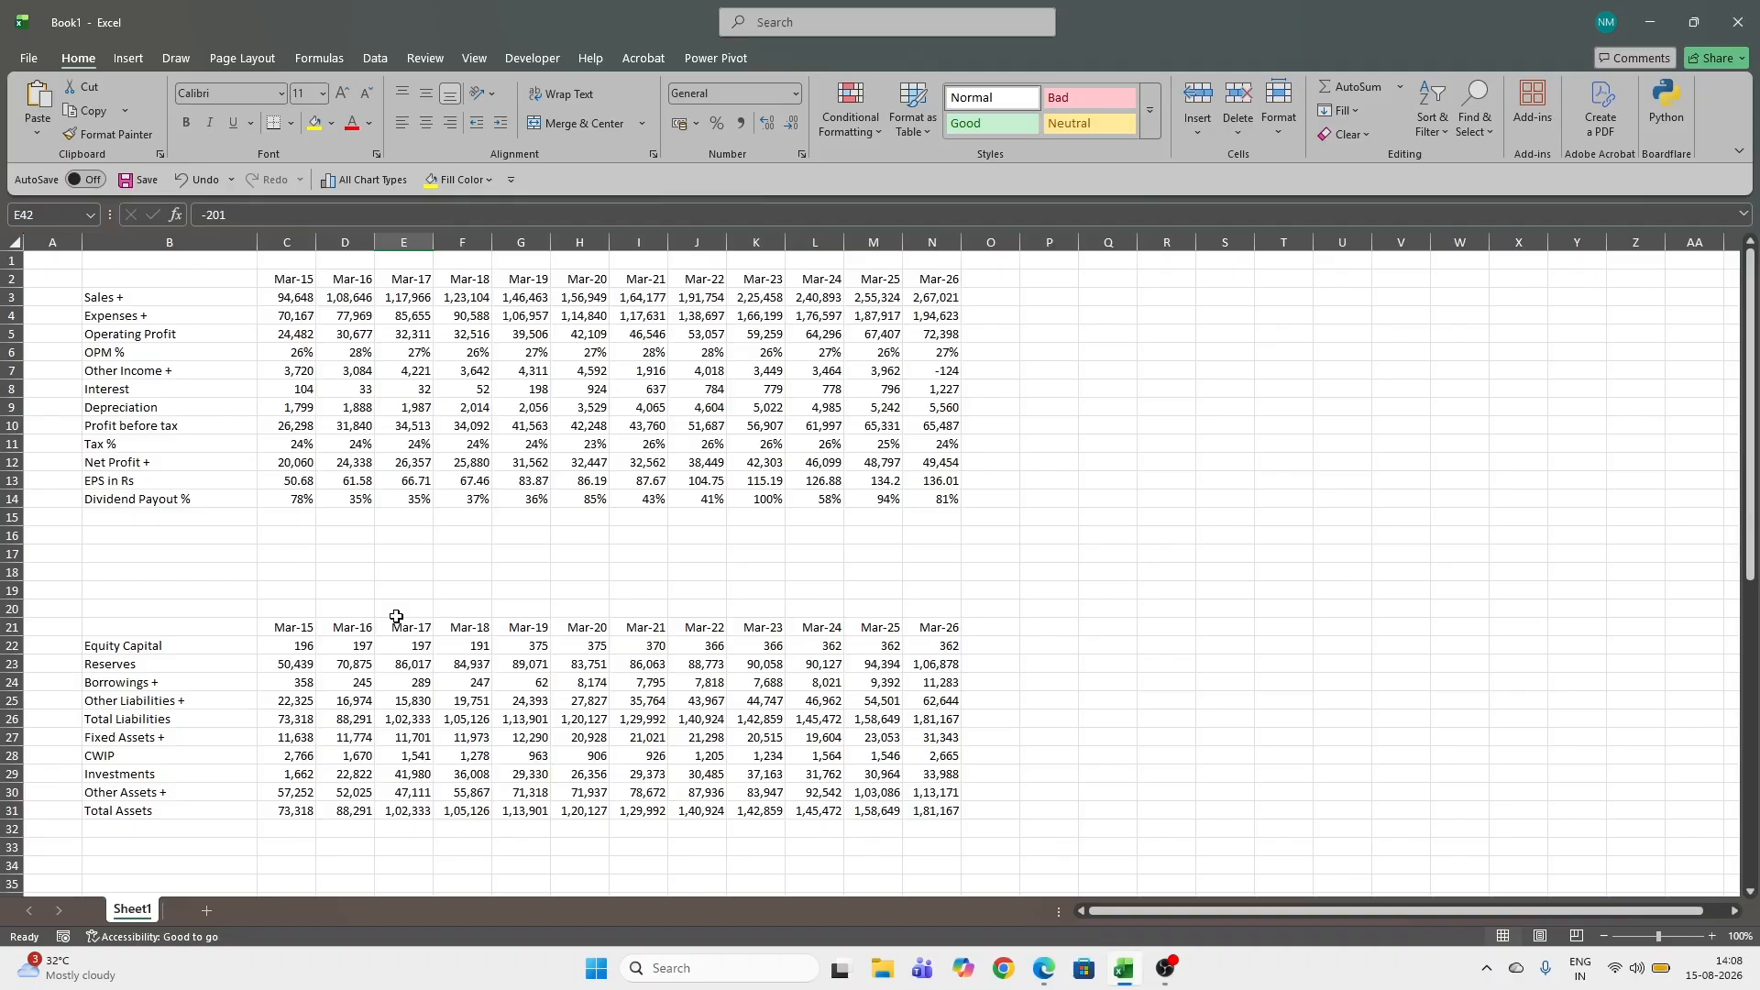
pyautogui.hotkey('alt', 'w')
pyautogui.press('v')
pyautogui.press('g')
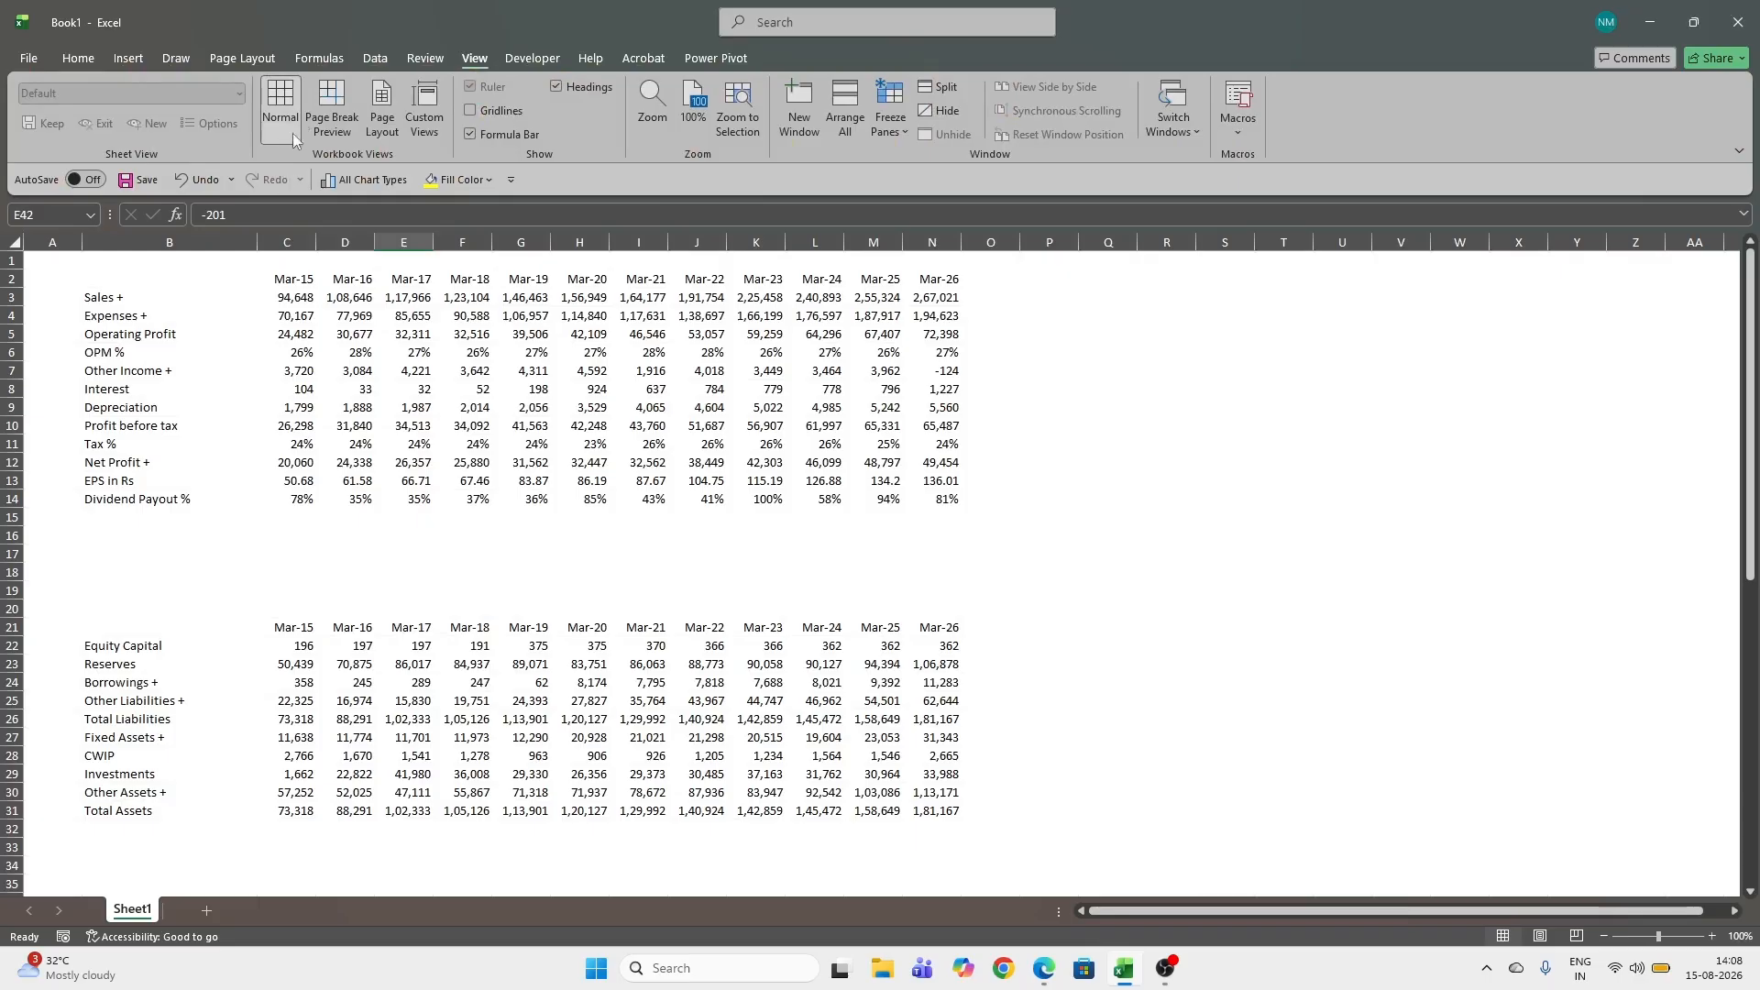
# Set the worksheet zoom to a custom magnification of 150%.
pyautogui.click(650, 105)
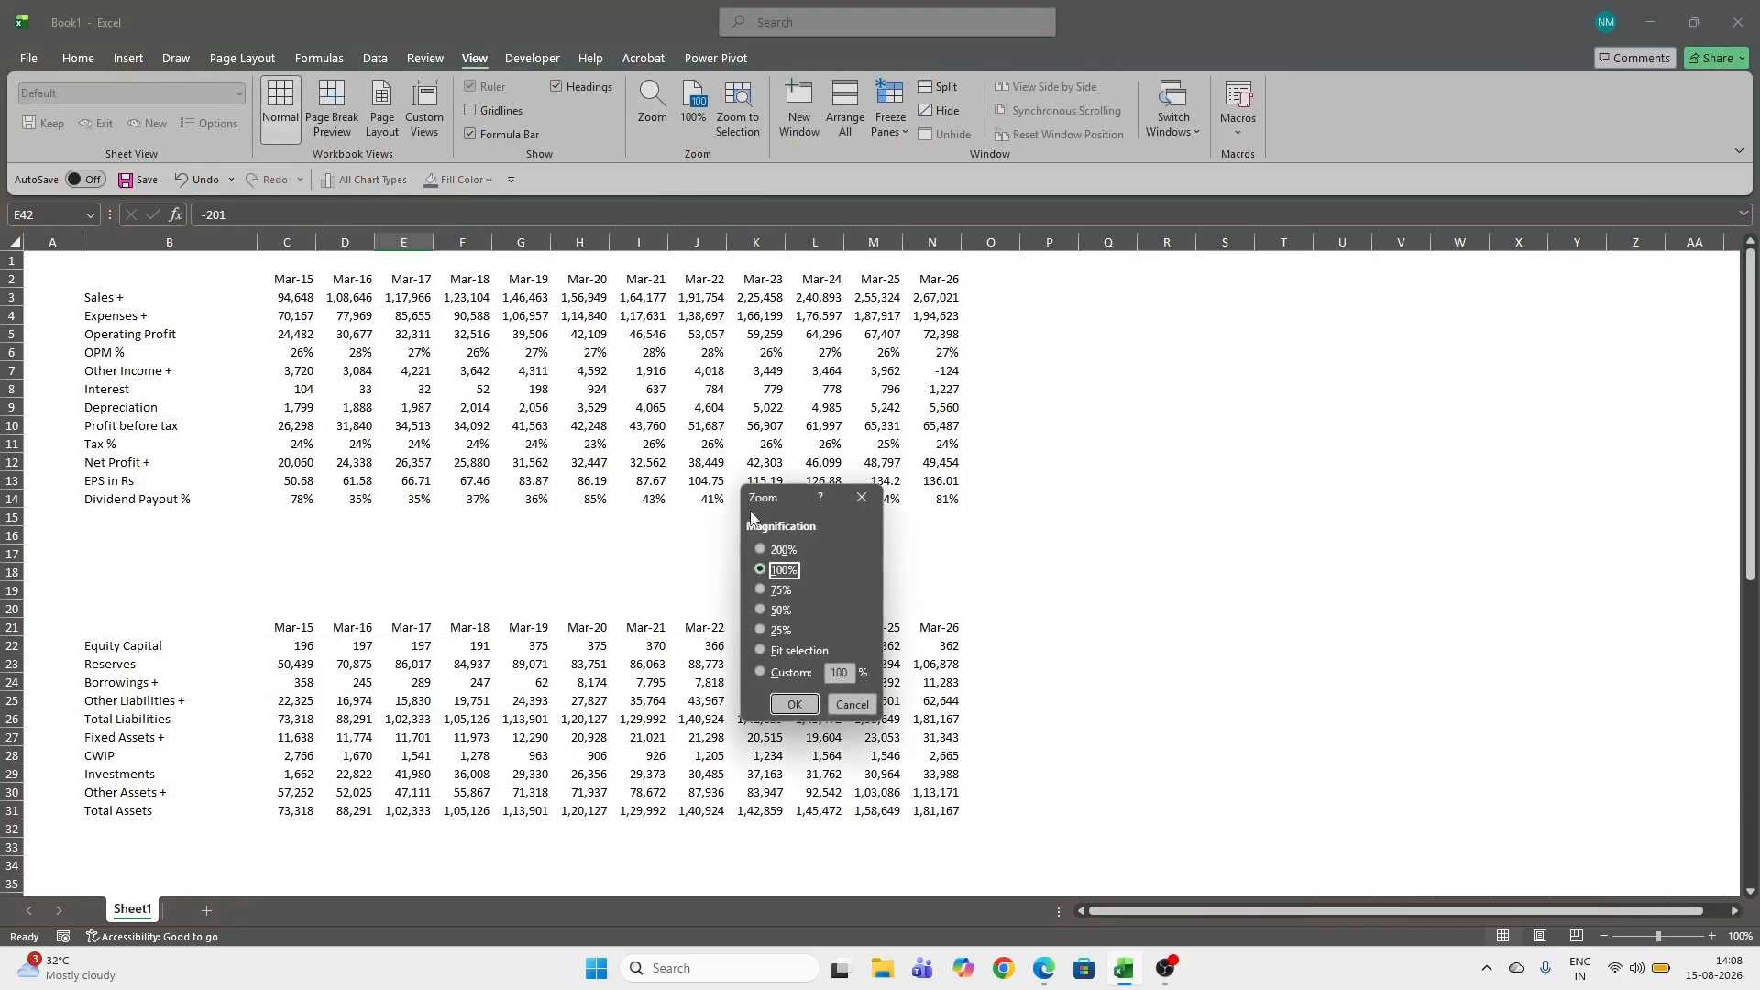
pyautogui.click(840, 673)
pyautogui.press('Return')
pyautogui.scroll(7, 932, 708)
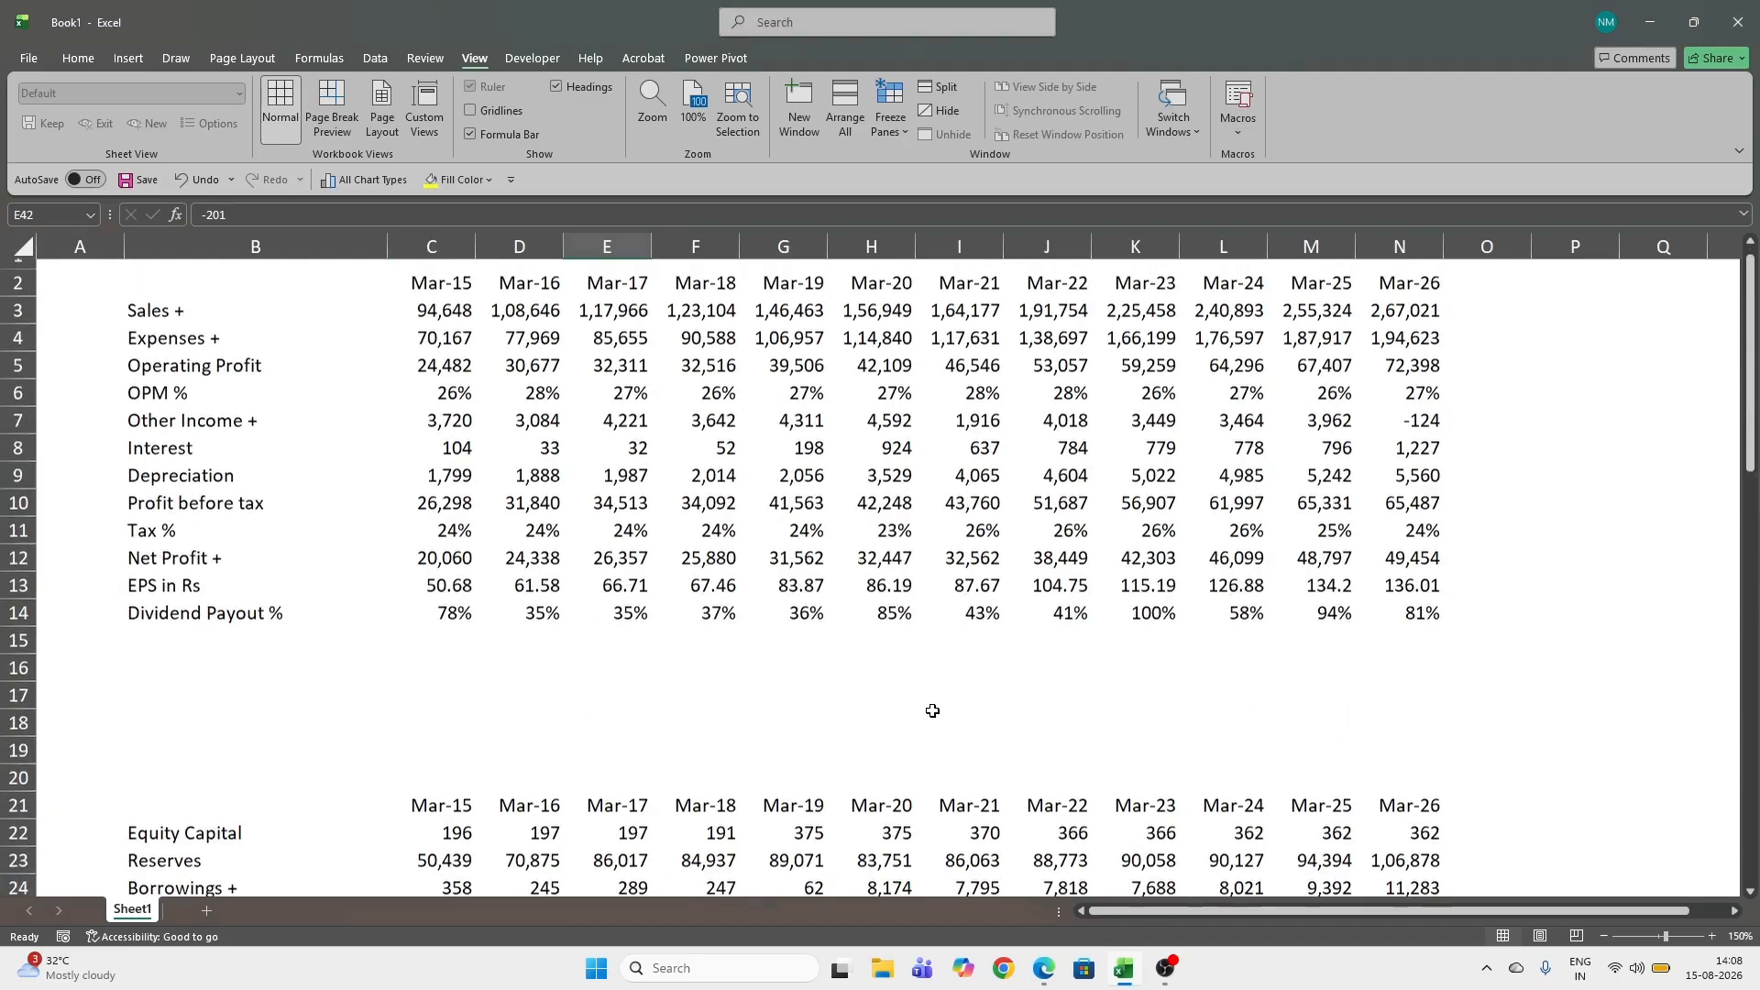
# Label the period header row by entering "Year" in B2.
pyautogui.click(429, 304)
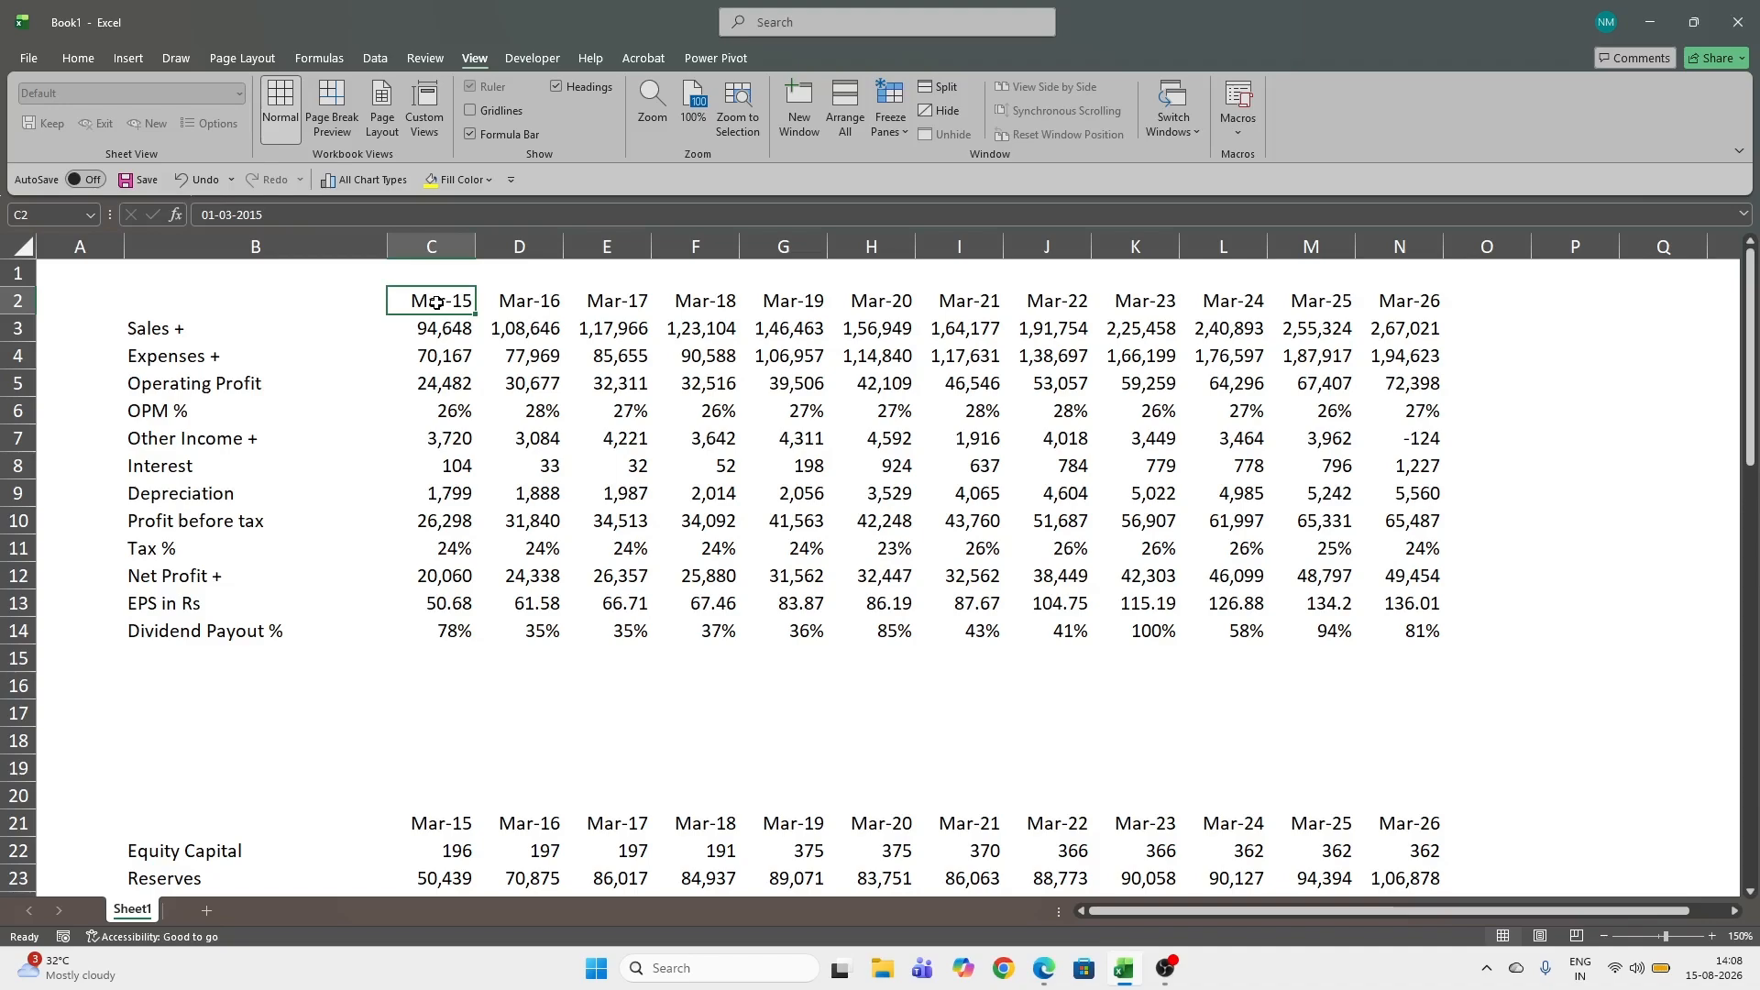
pyautogui.click(162, 308)
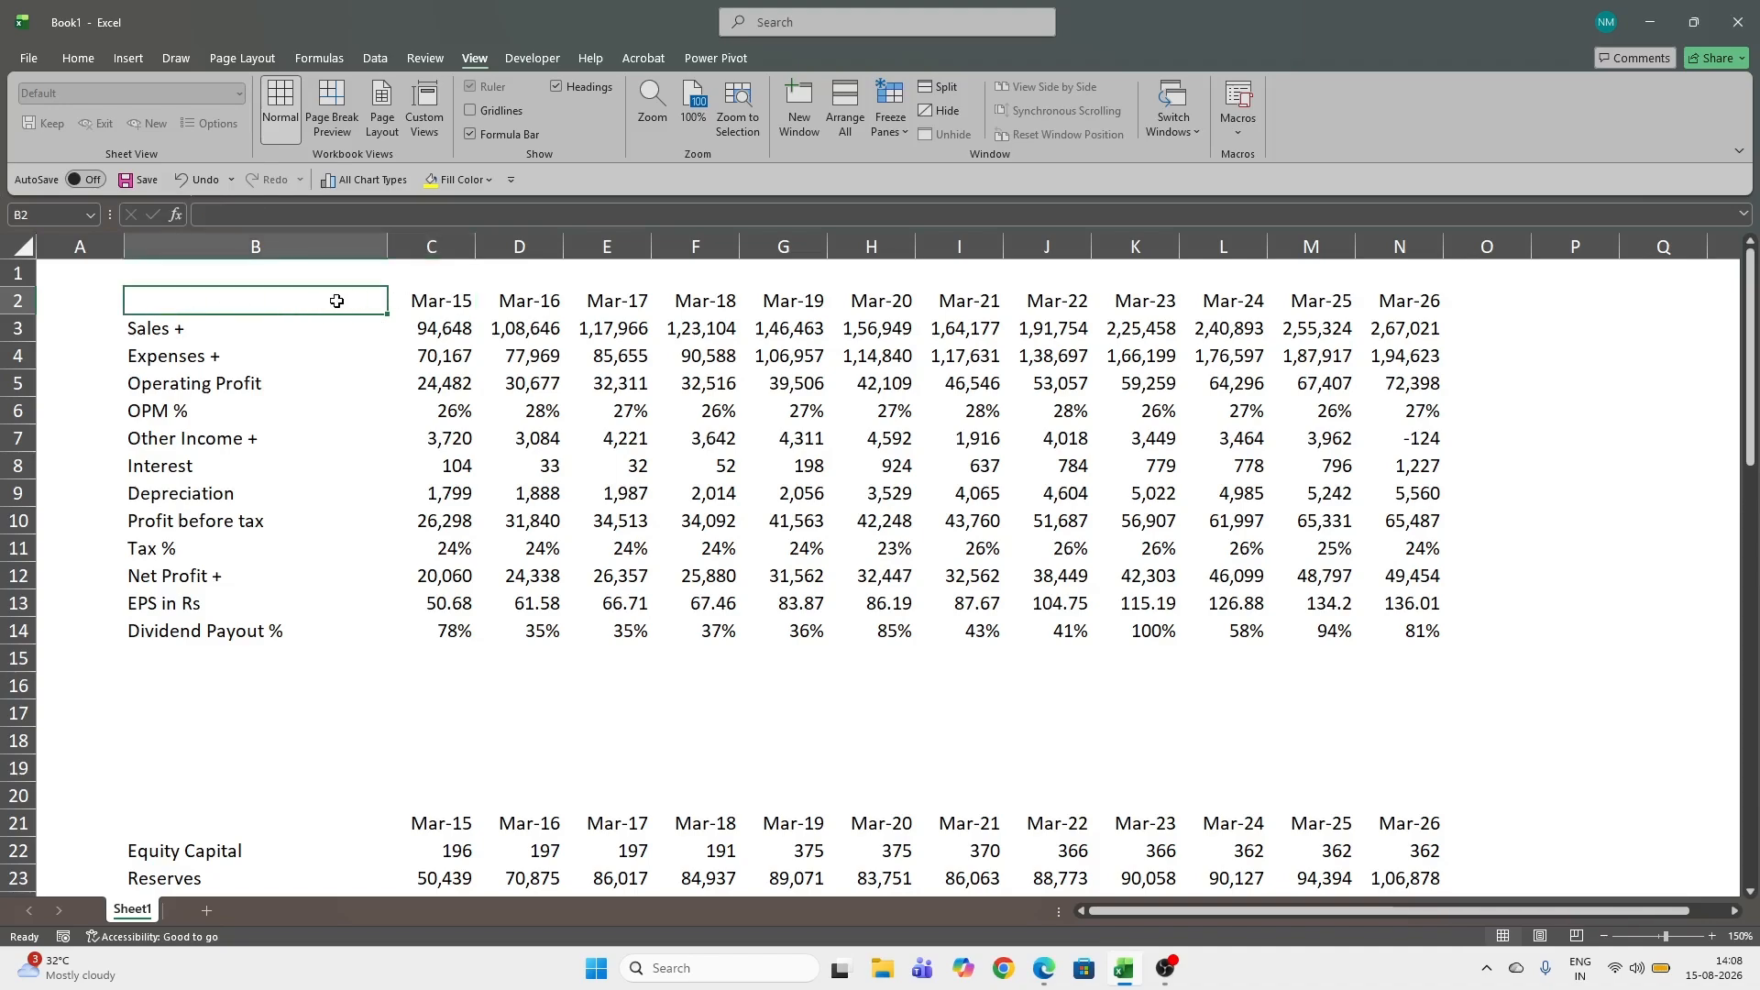
pyautogui.write('Y')
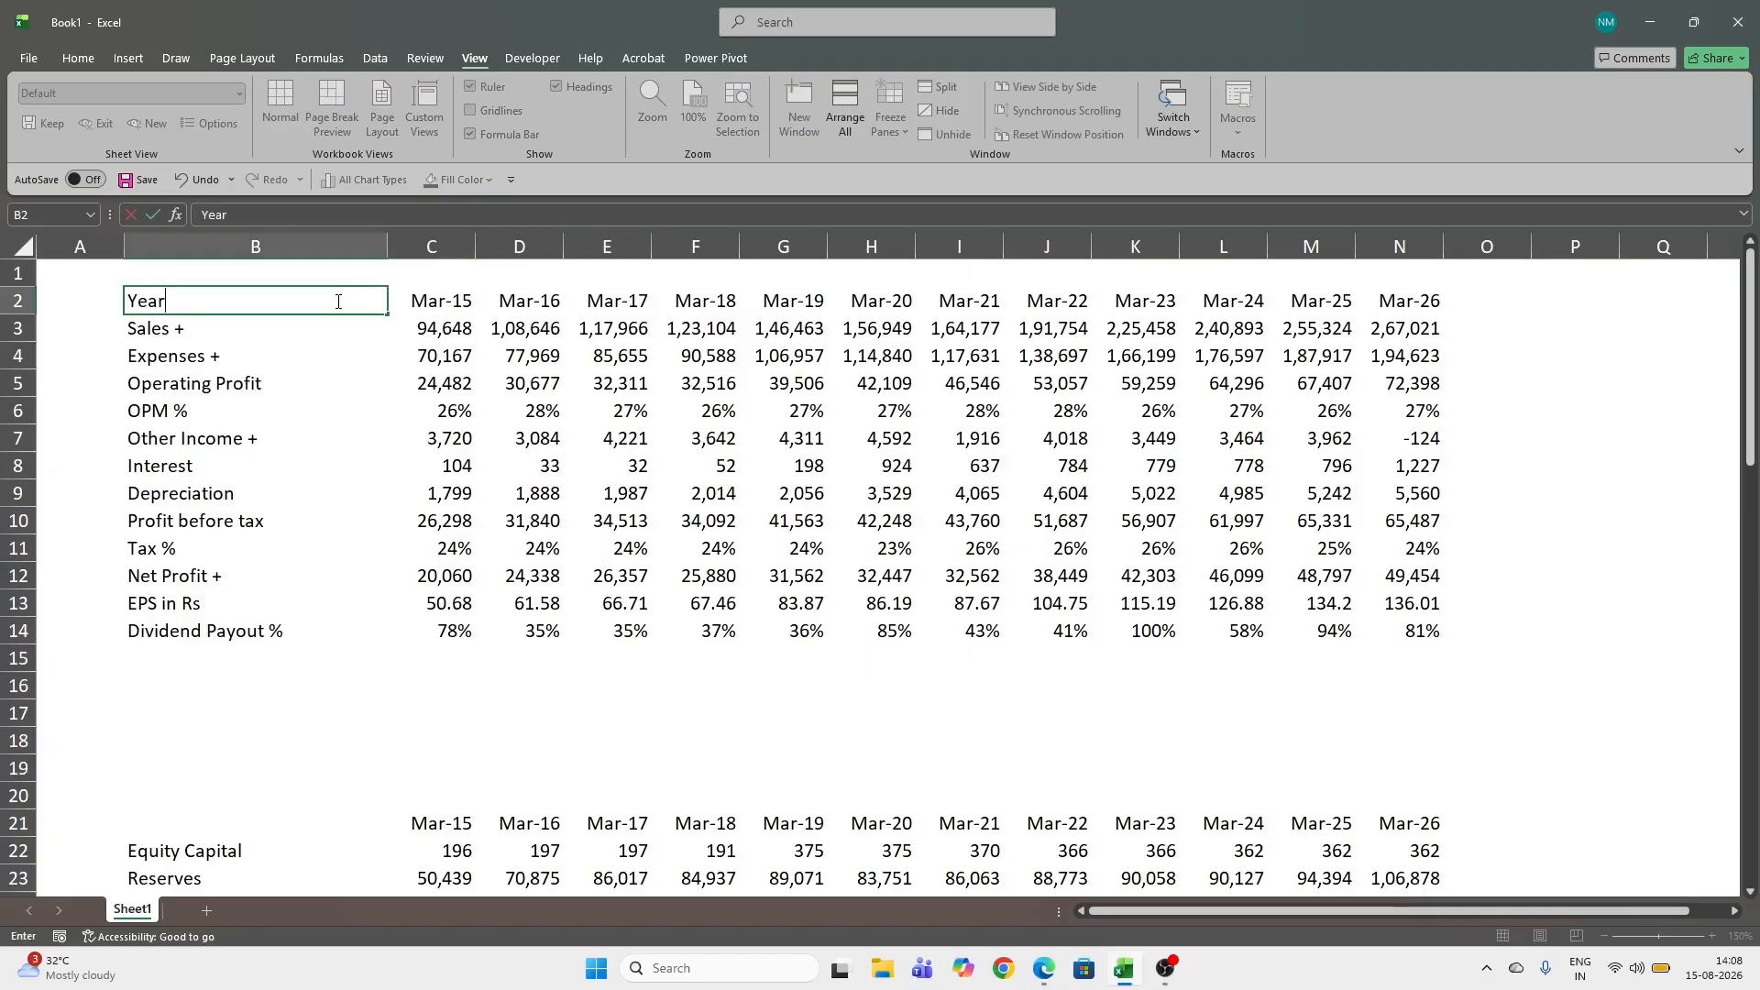
pyautogui.write('ear')
pyautogui.press('Tab')
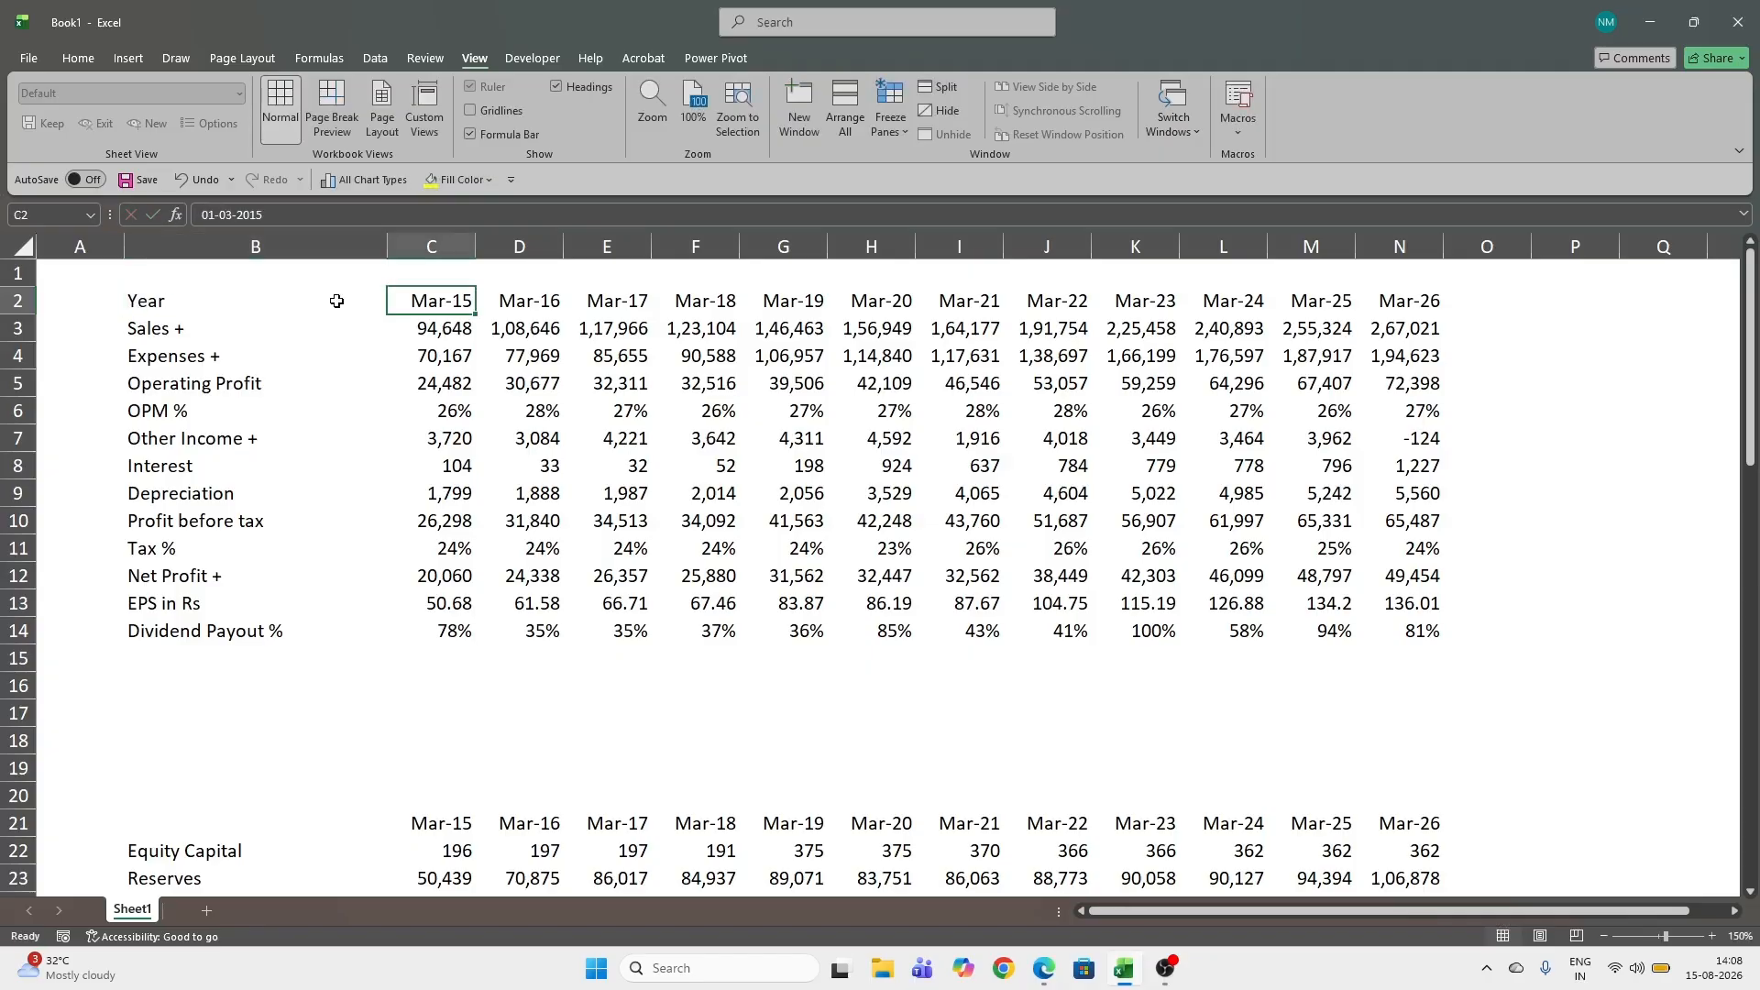
# Format the header row B2:N2 with a dark blue fill and bold white text.
pyautogui.click(336, 301)
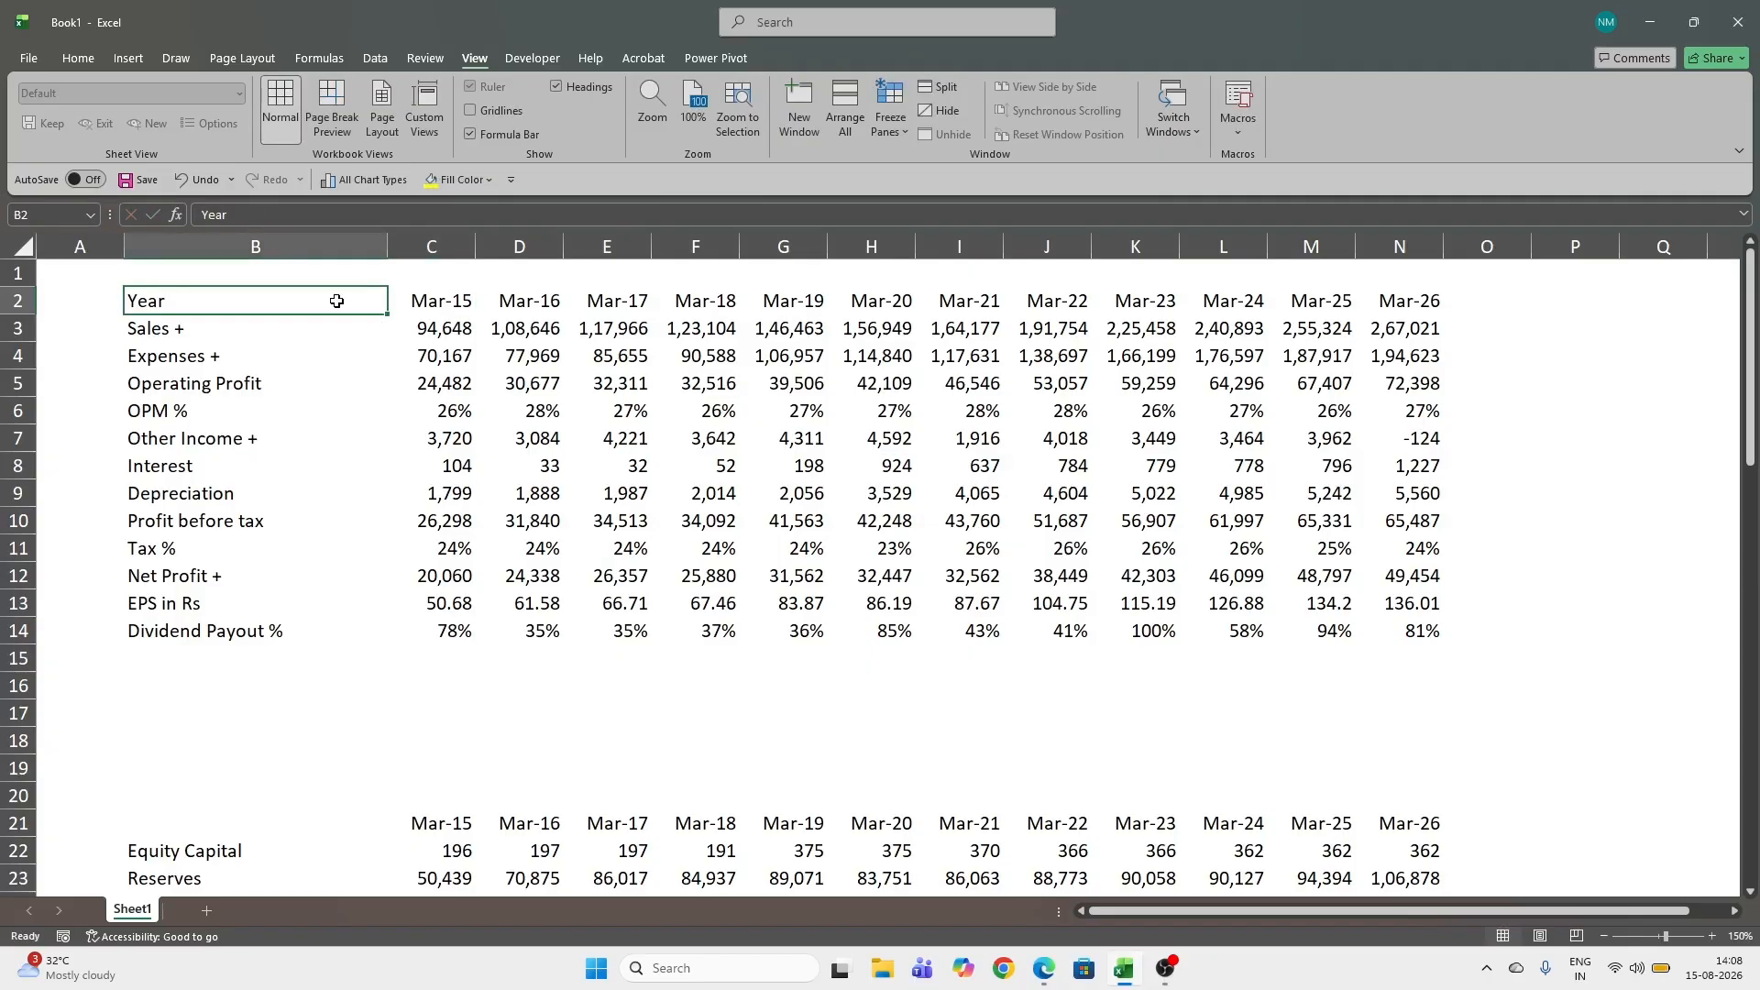
pyautogui.hotkey('ctrl', 'shift', 'Right')
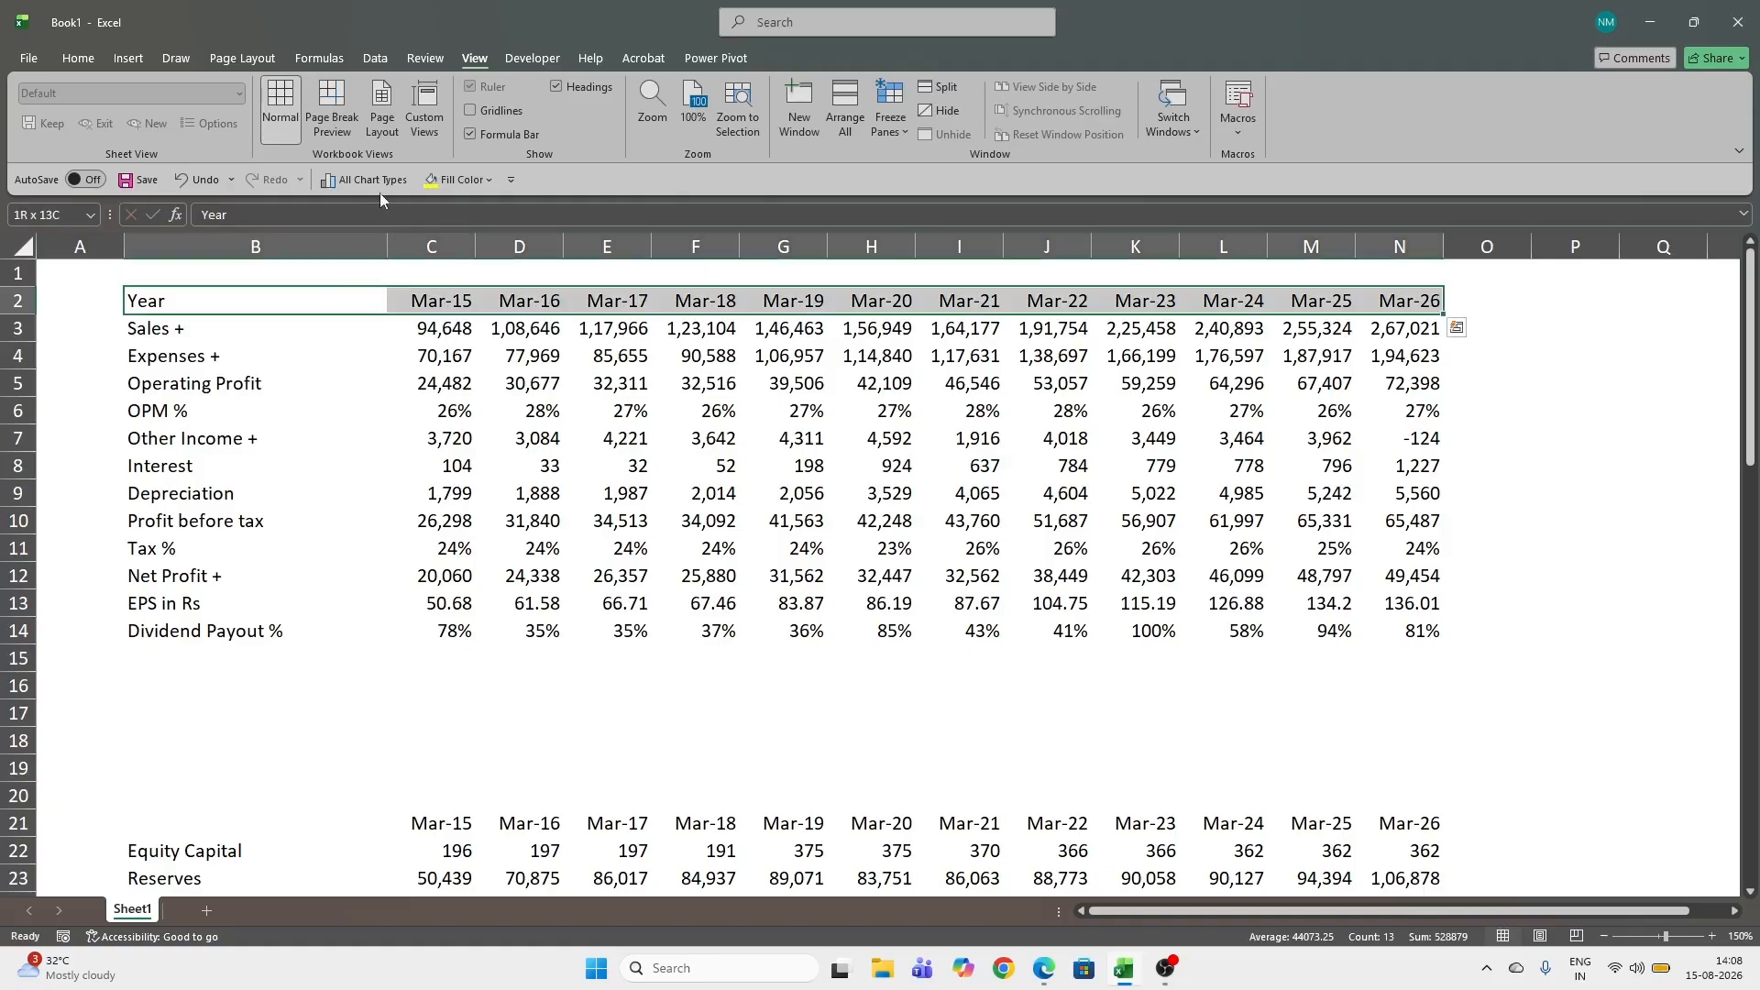
pyautogui.click(78, 58)
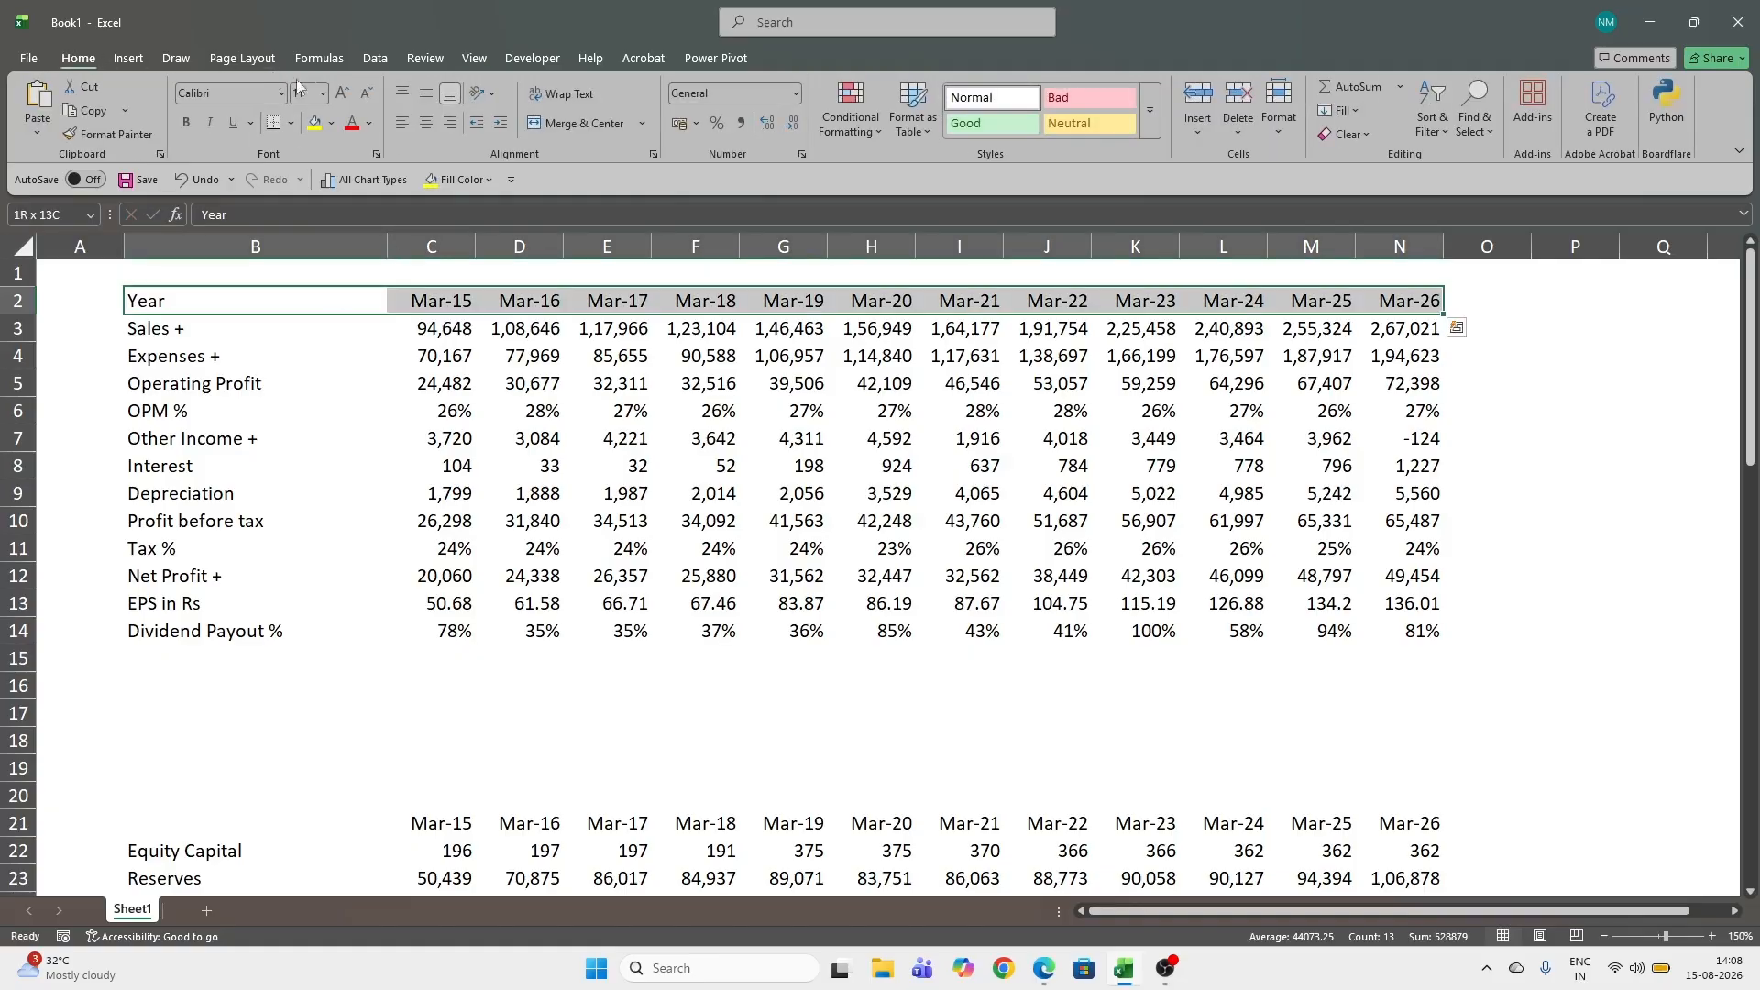
pyautogui.click(331, 122)
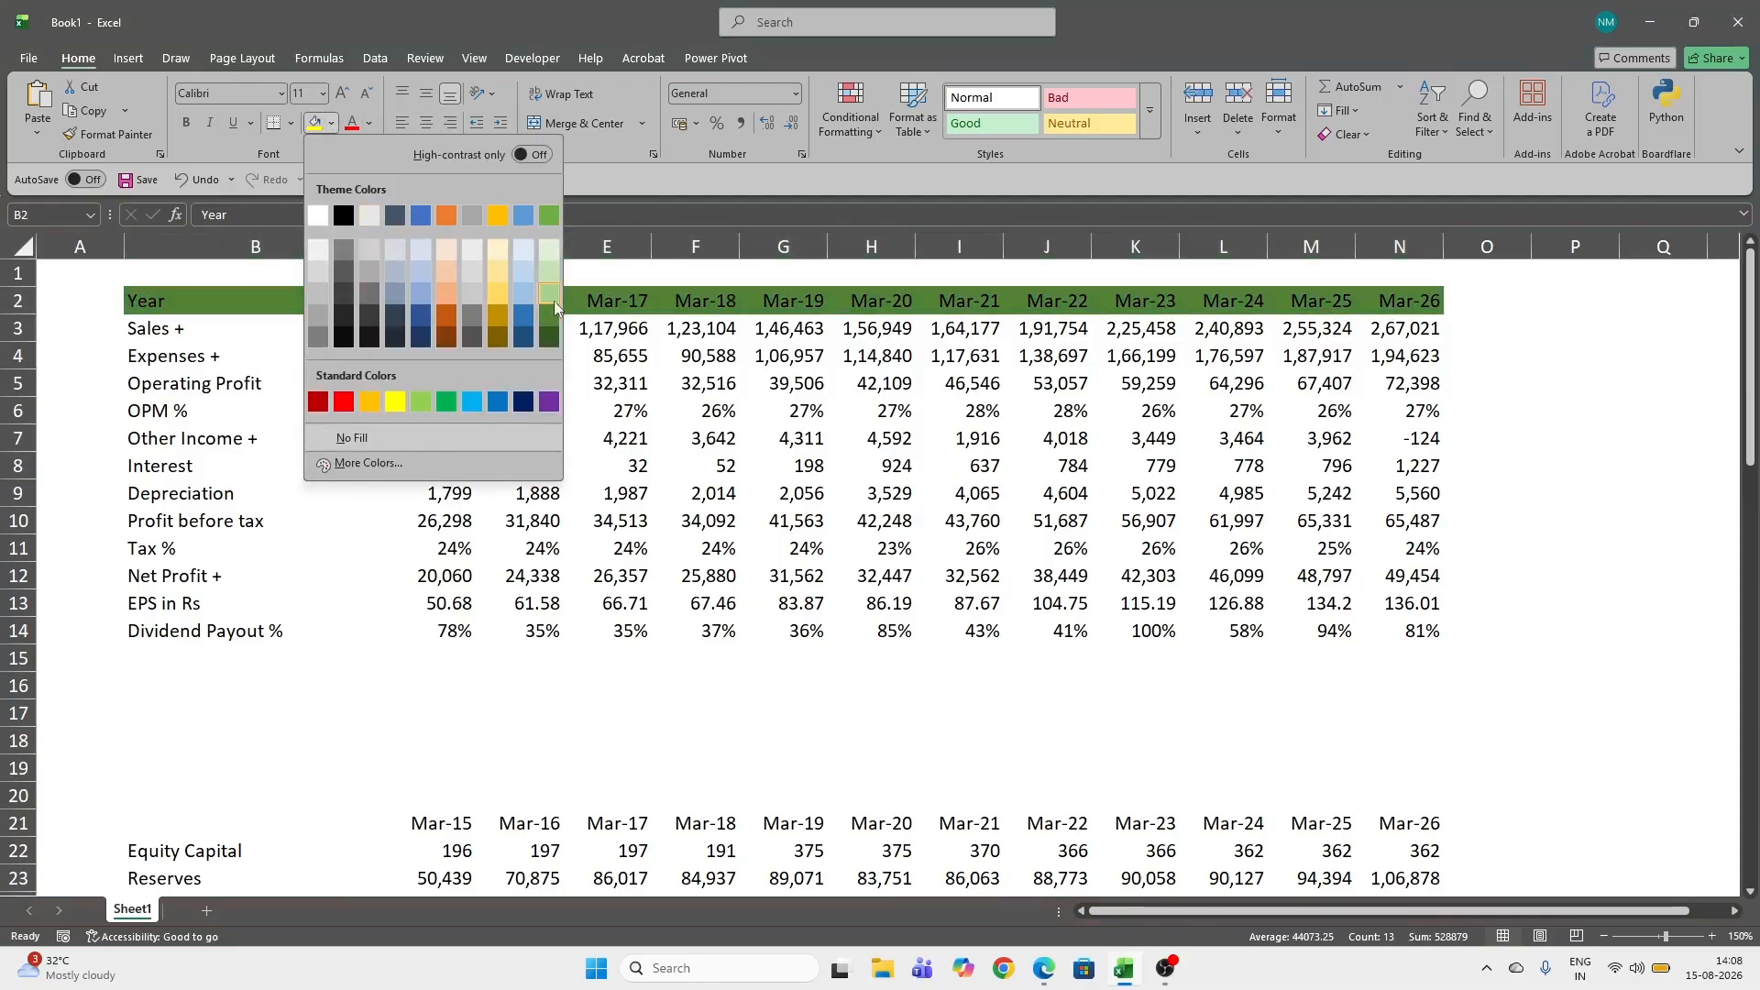
pyautogui.click(528, 398)
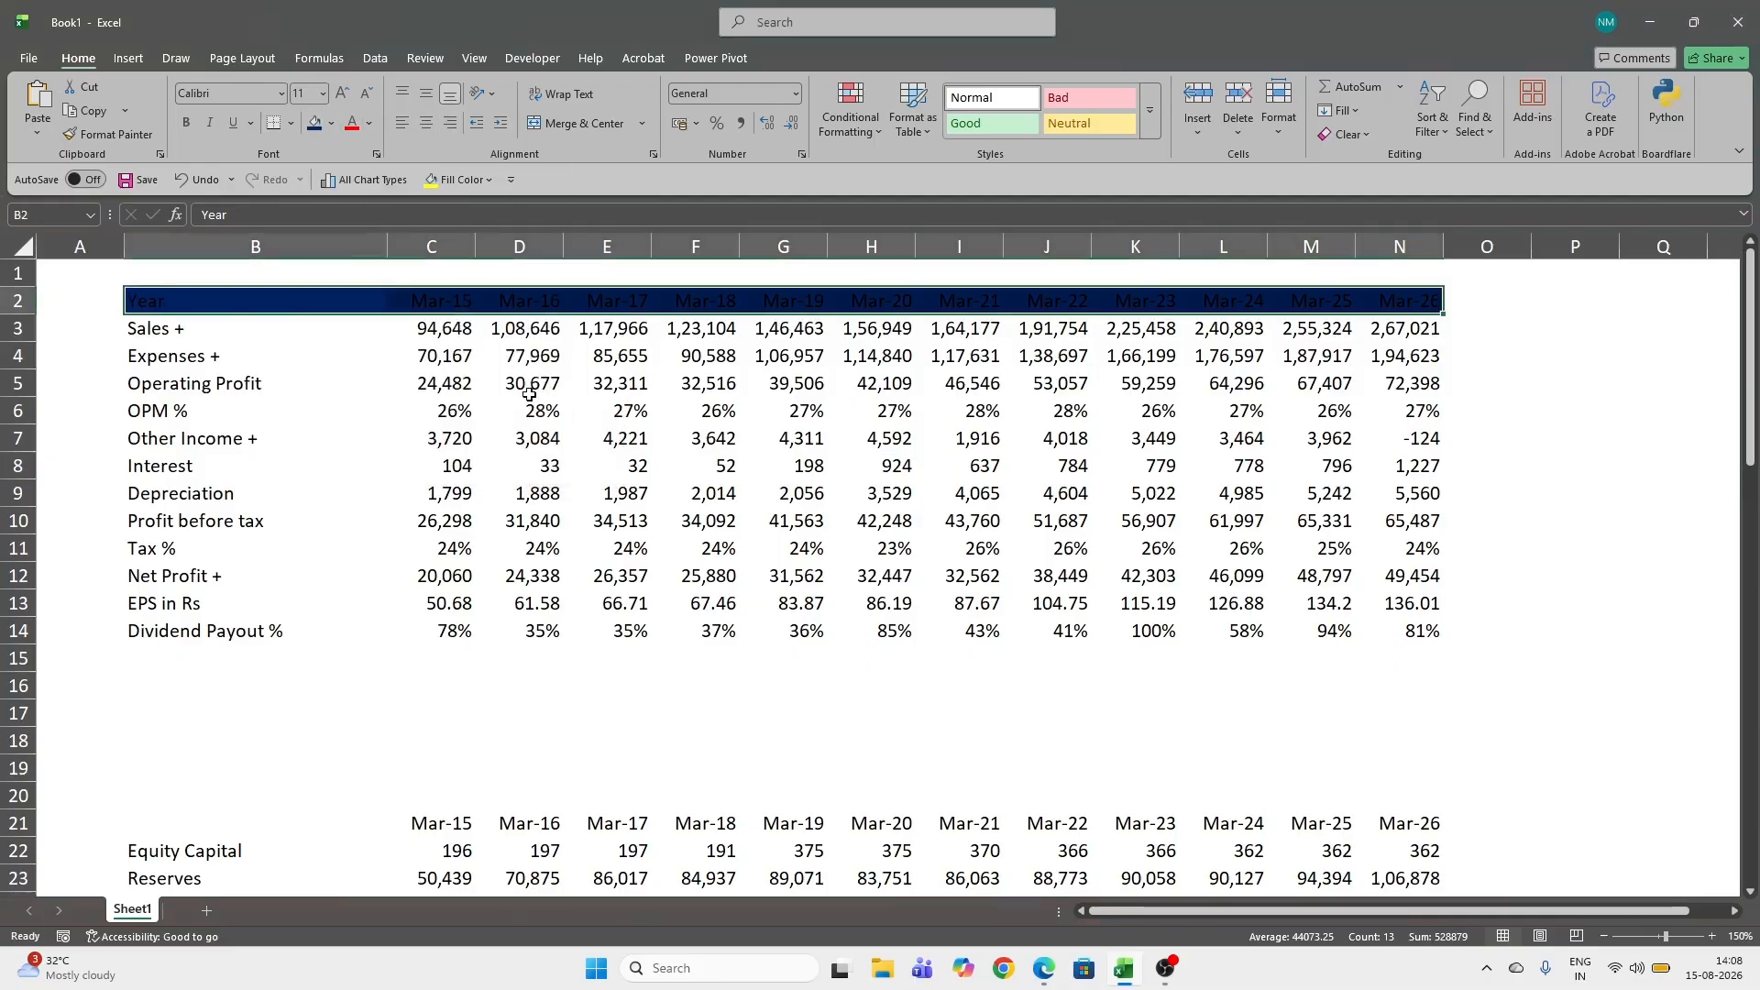
pyautogui.click(369, 123)
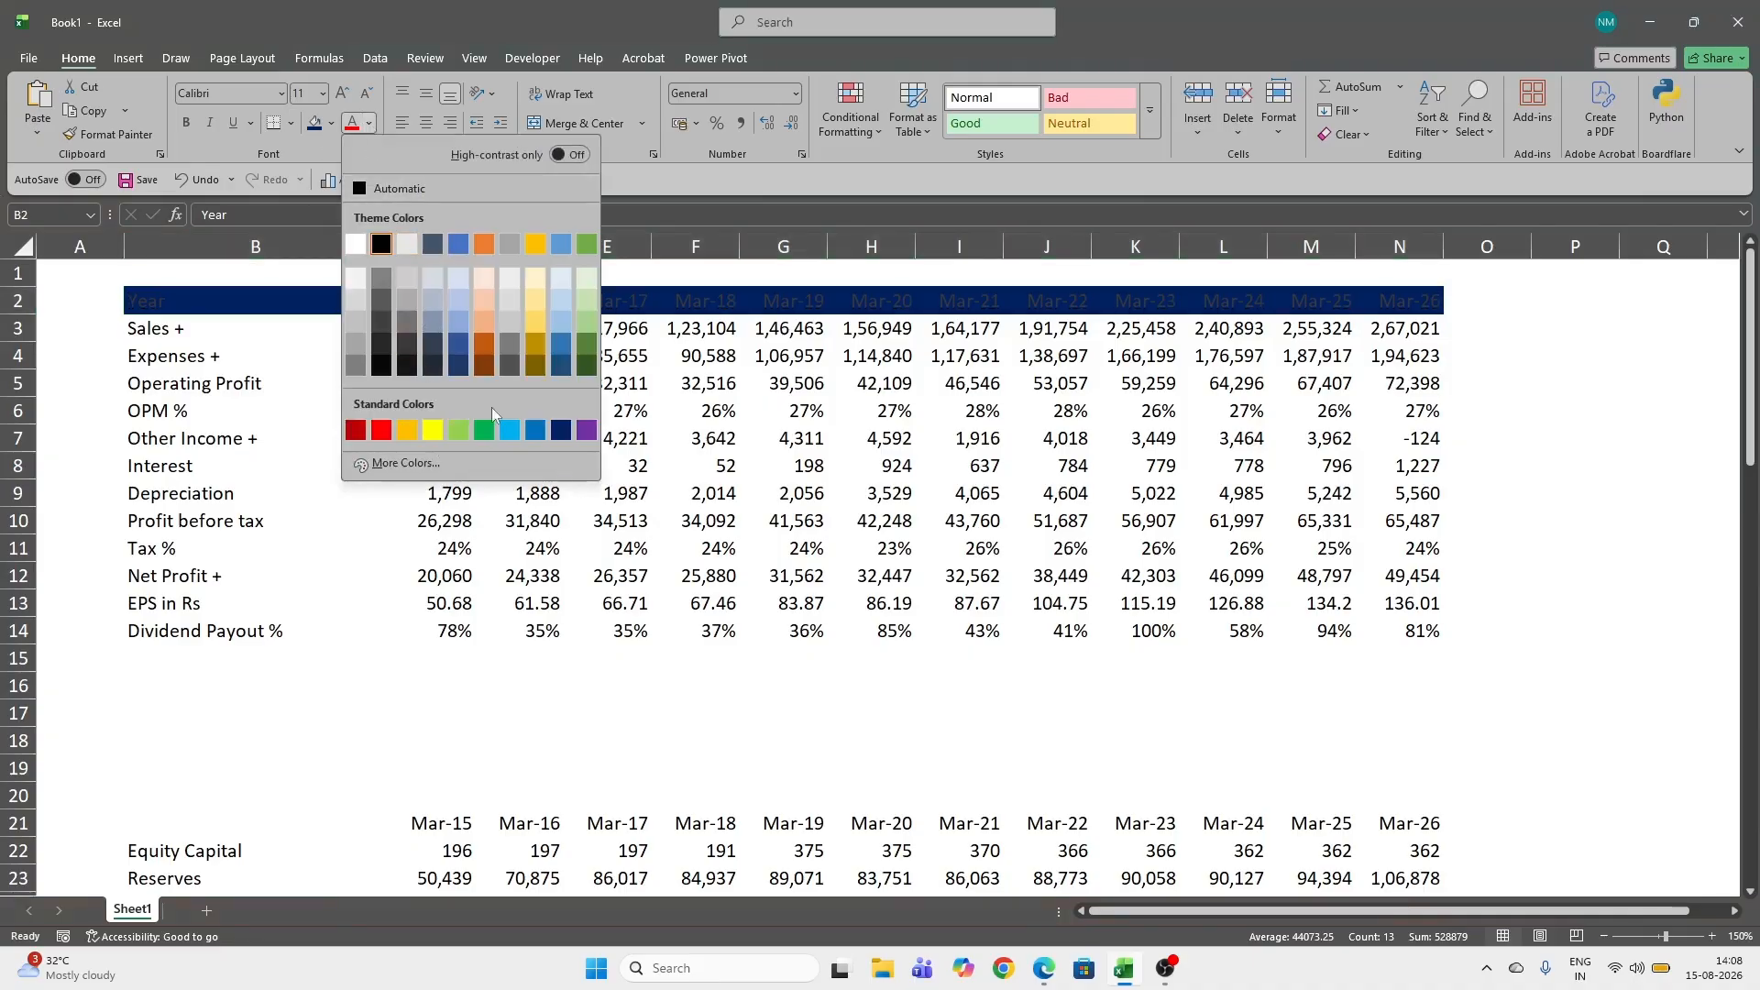
pyautogui.click(356, 244)
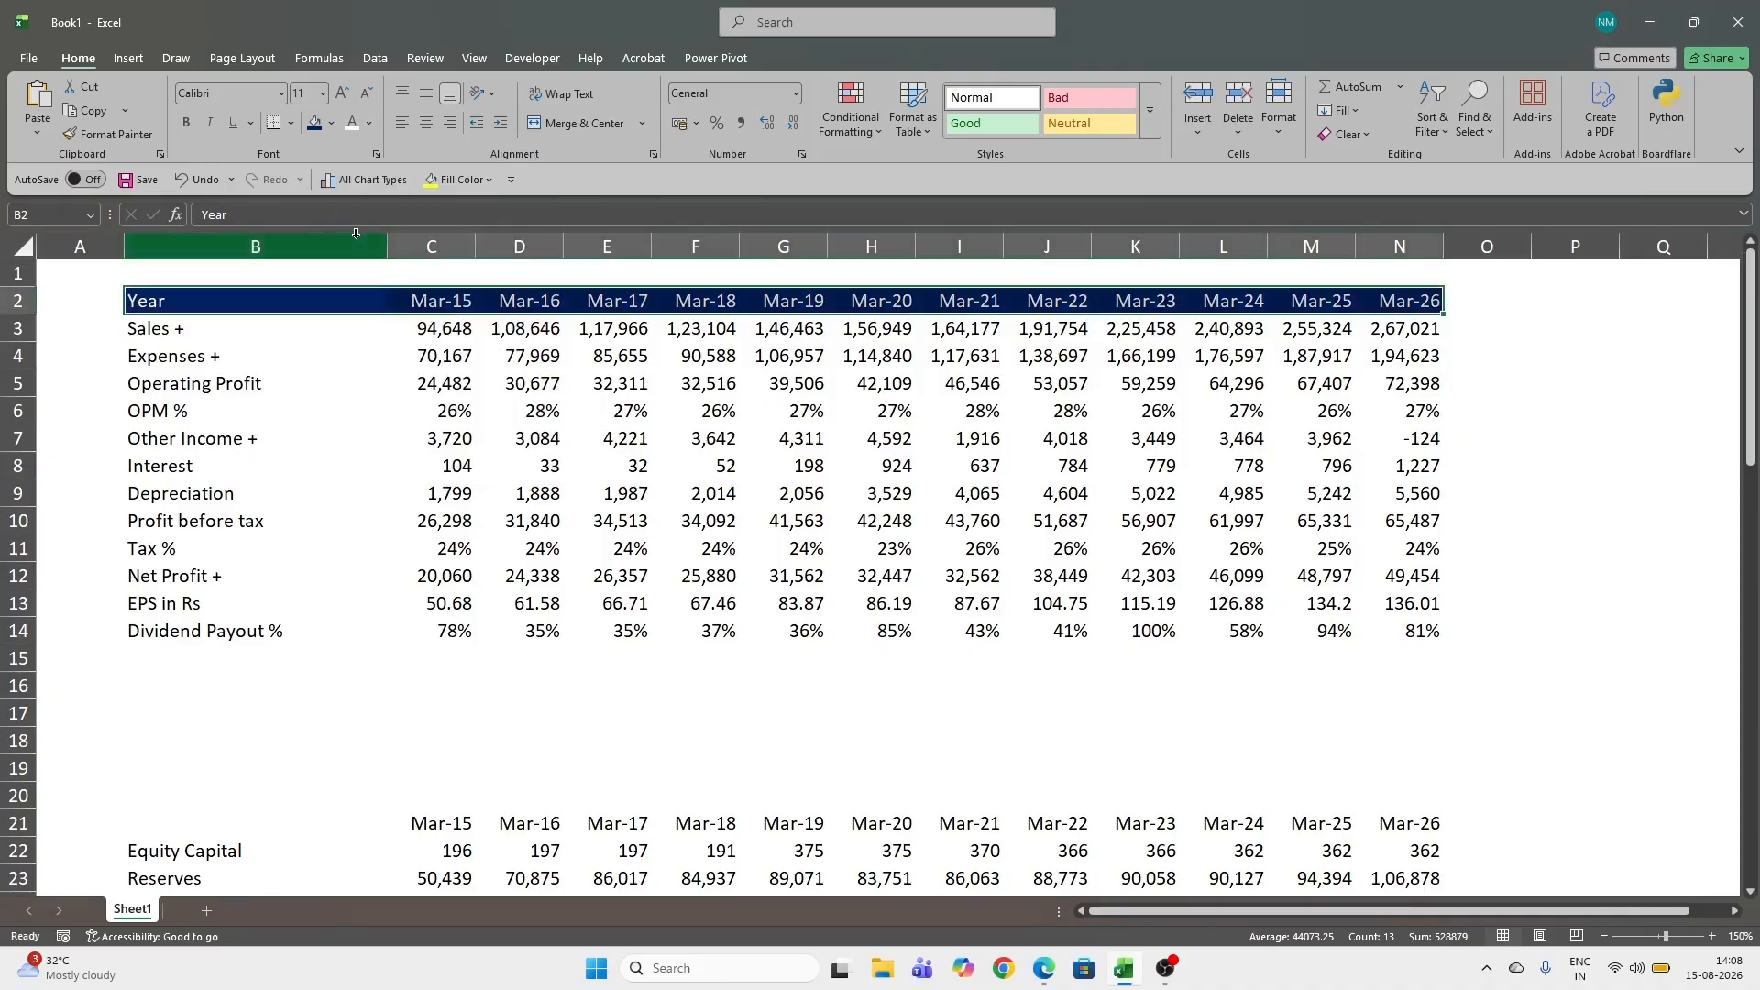
pyautogui.click(360, 484)
# Insert two rows above the Sales row, directly below the header row.
pyautogui.click(19, 328)
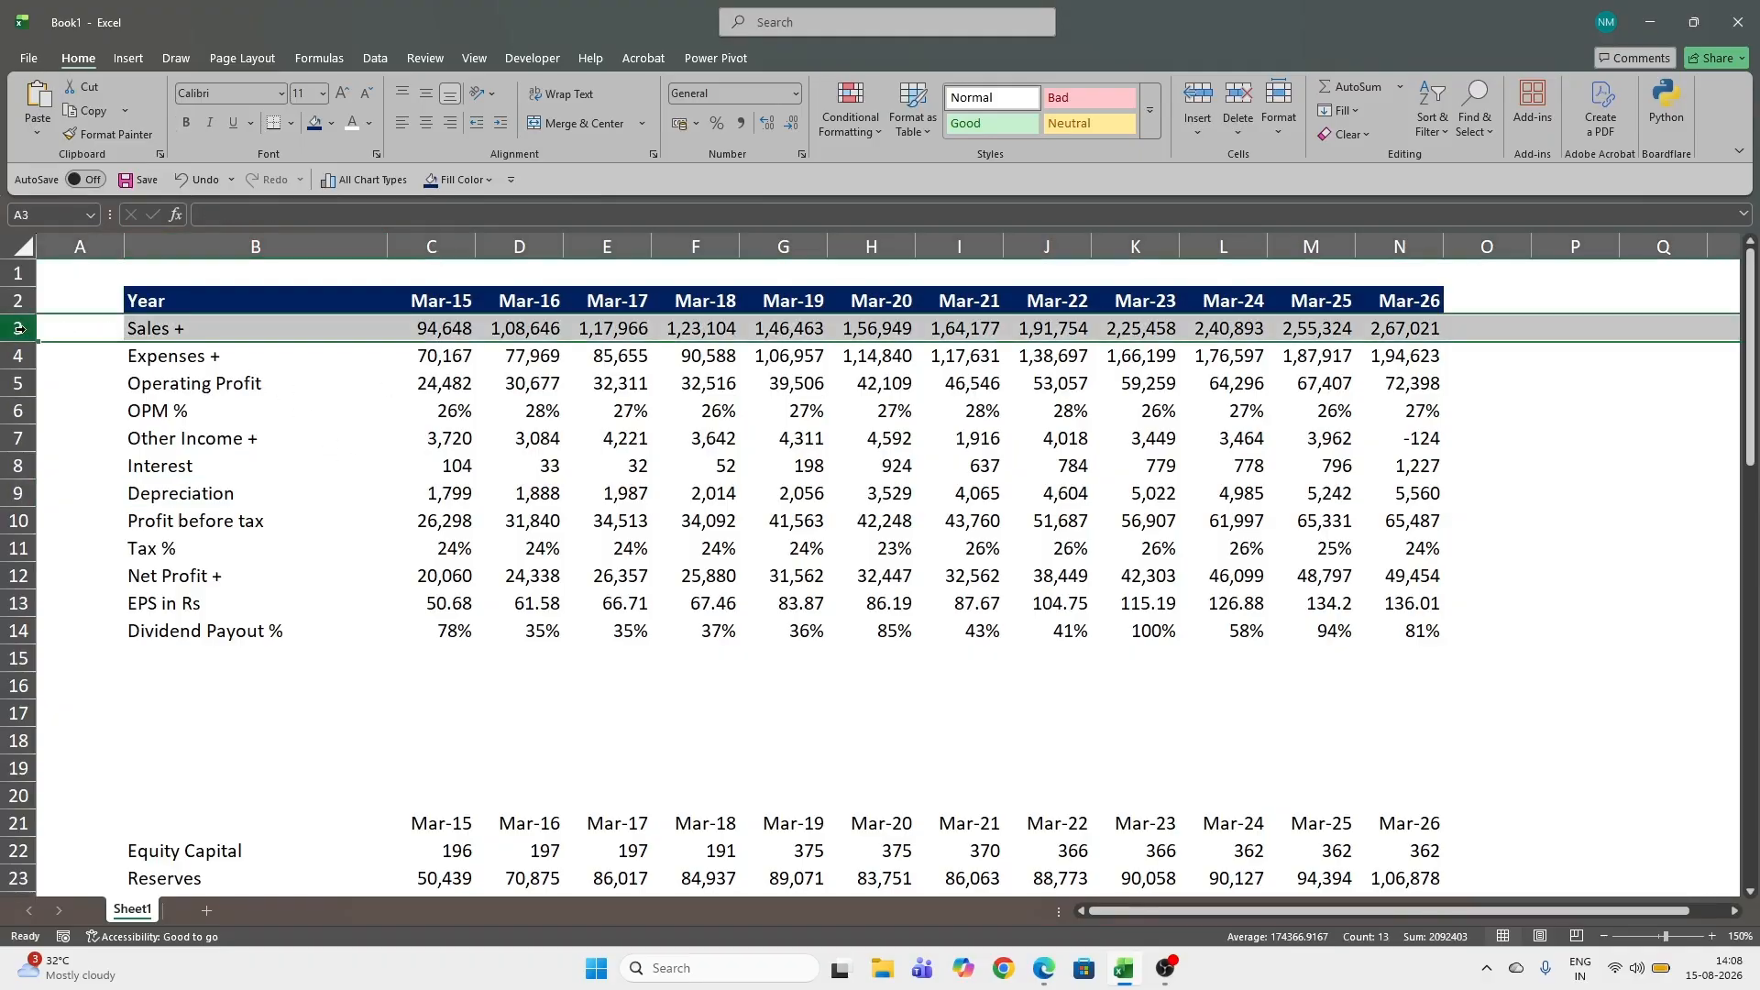
pyautogui.hotkey('ctrl', 'shift', '+')
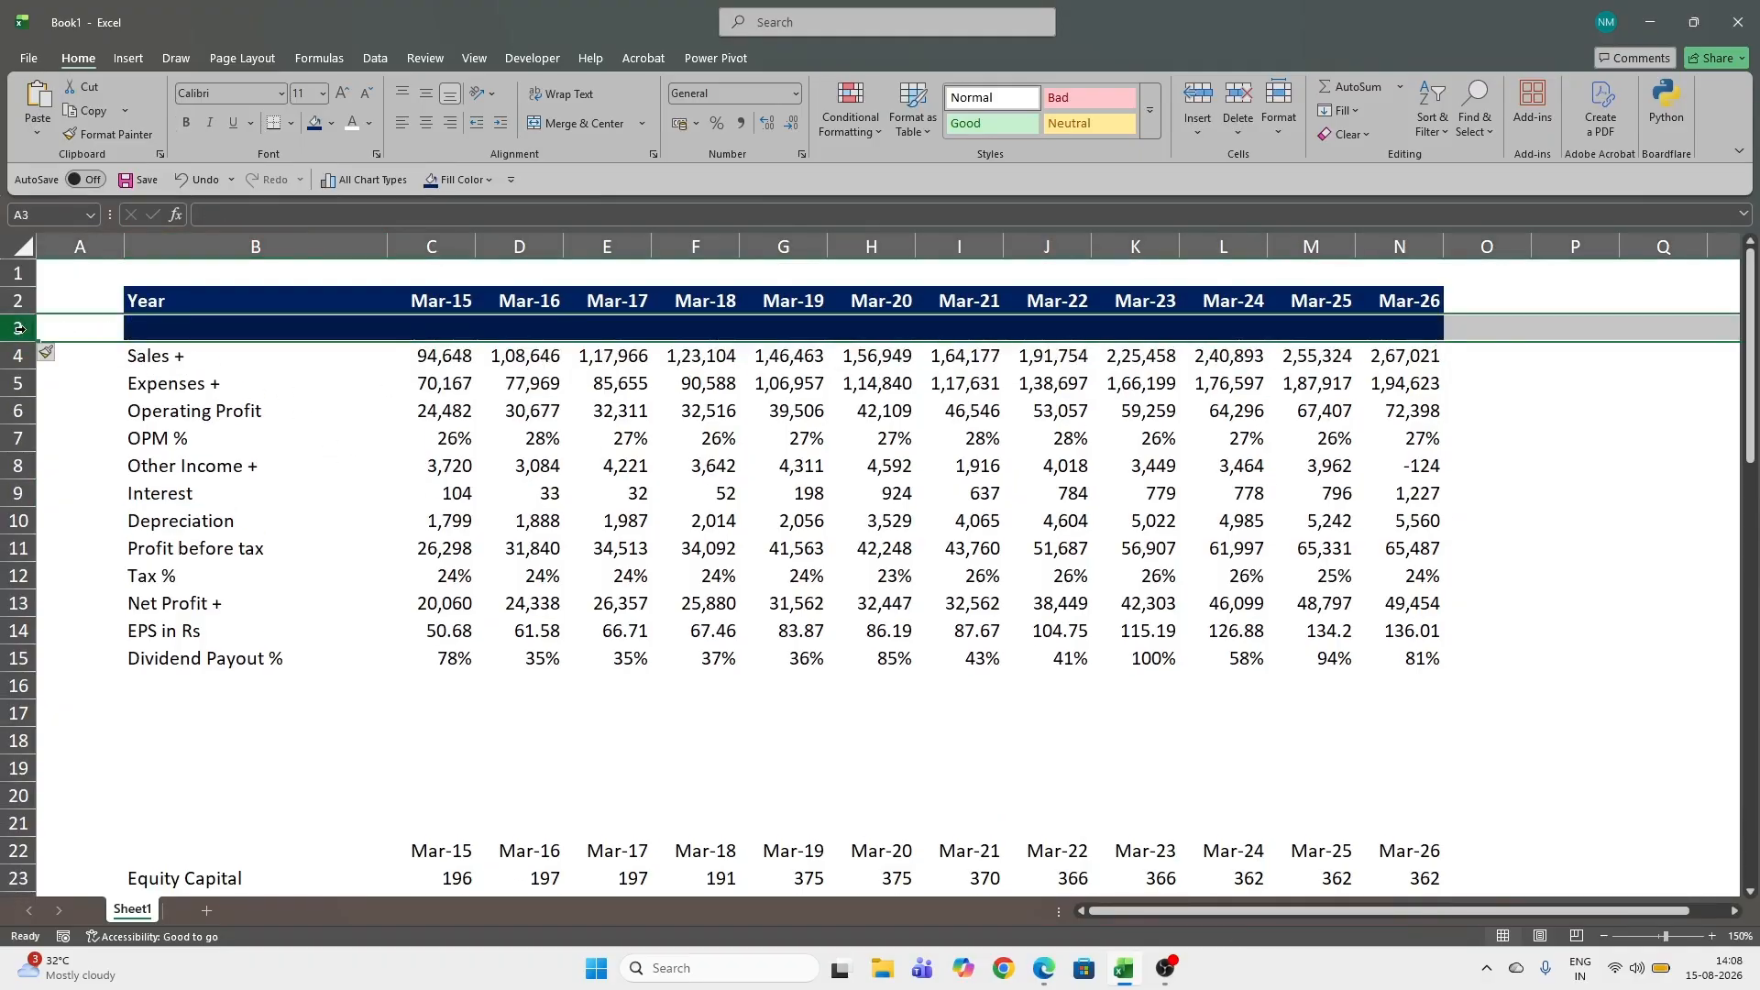
pyautogui.hotkey('ctrl', 'shift', '+')
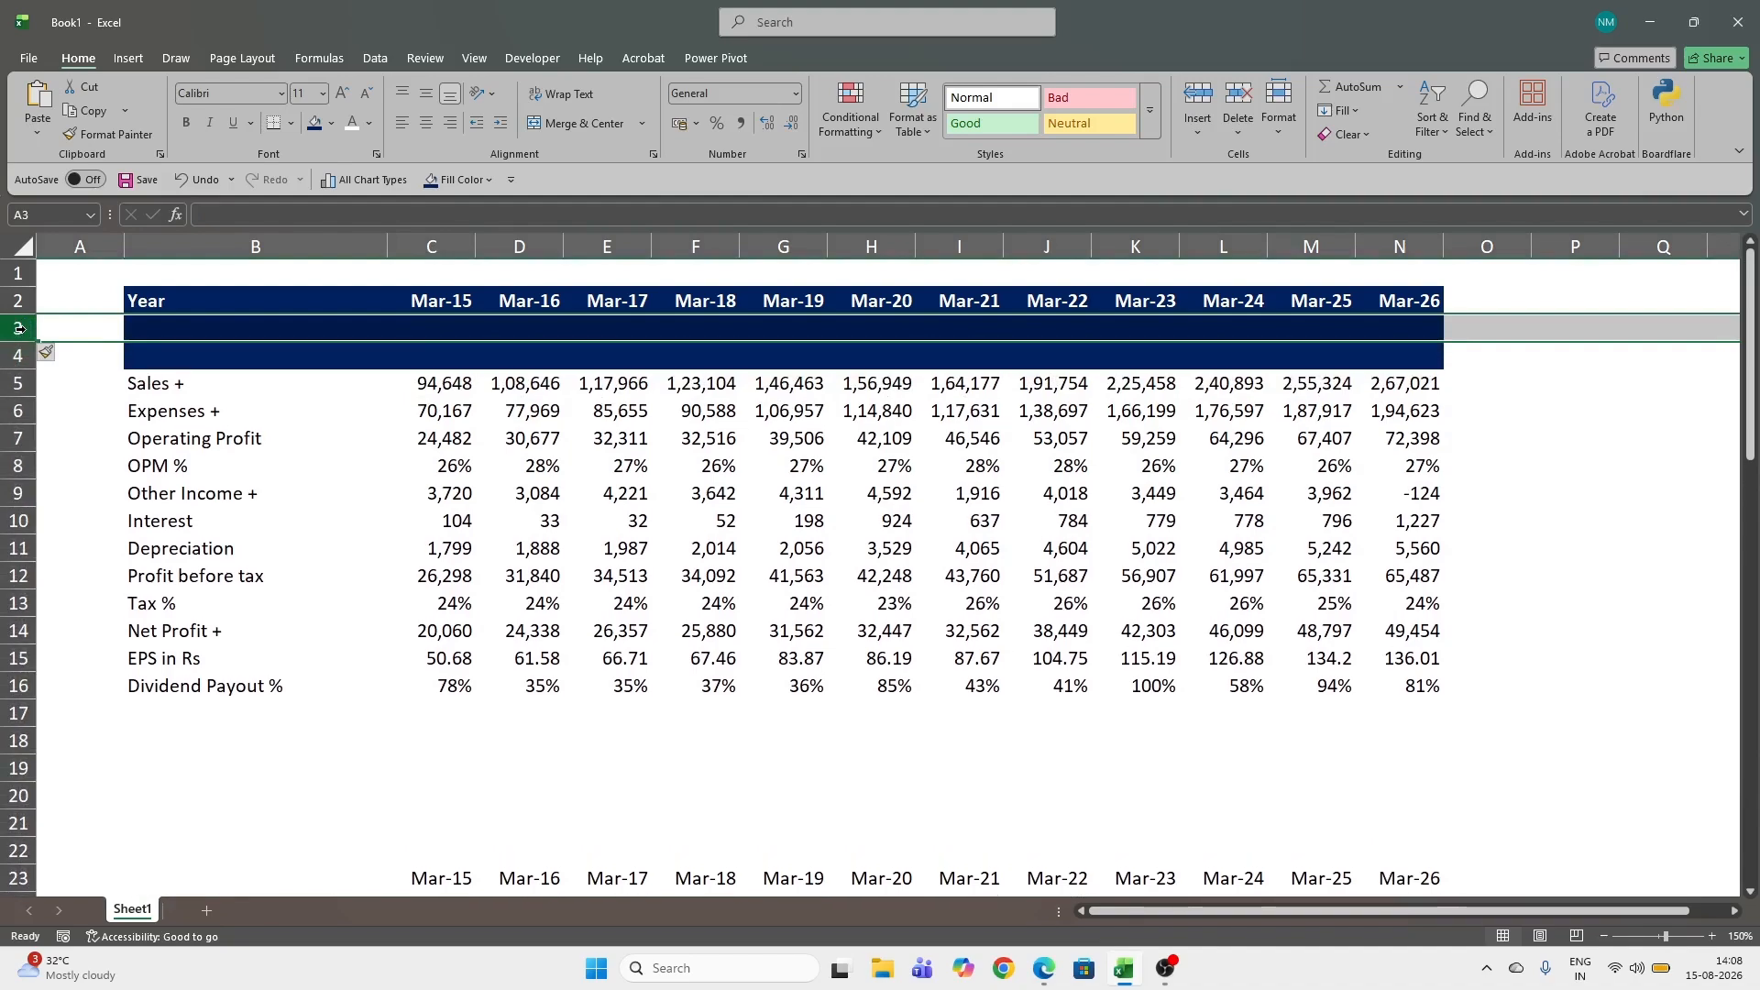
# Remove the fill colour from the two inserted rows, B3:N4.
pyautogui.click(162, 325)
pyautogui.hotkey('shift', 'Right')
pyautogui.hotkey('shift', 'Right')
pyautogui.hotkey('shift', 'Right')
pyautogui.hotkey('shift', 'Right')
pyautogui.hotkey('shift', 'Right')
pyautogui.hotkey('shift', 'Right')
pyautogui.hotkey('shift', 'Right')
pyautogui.hotkey('shift', 'Right')
pyautogui.hotkey('shift', 'Right')
pyautogui.hotkey('shift', 'Right')
pyautogui.hotkey('shift', 'Right')
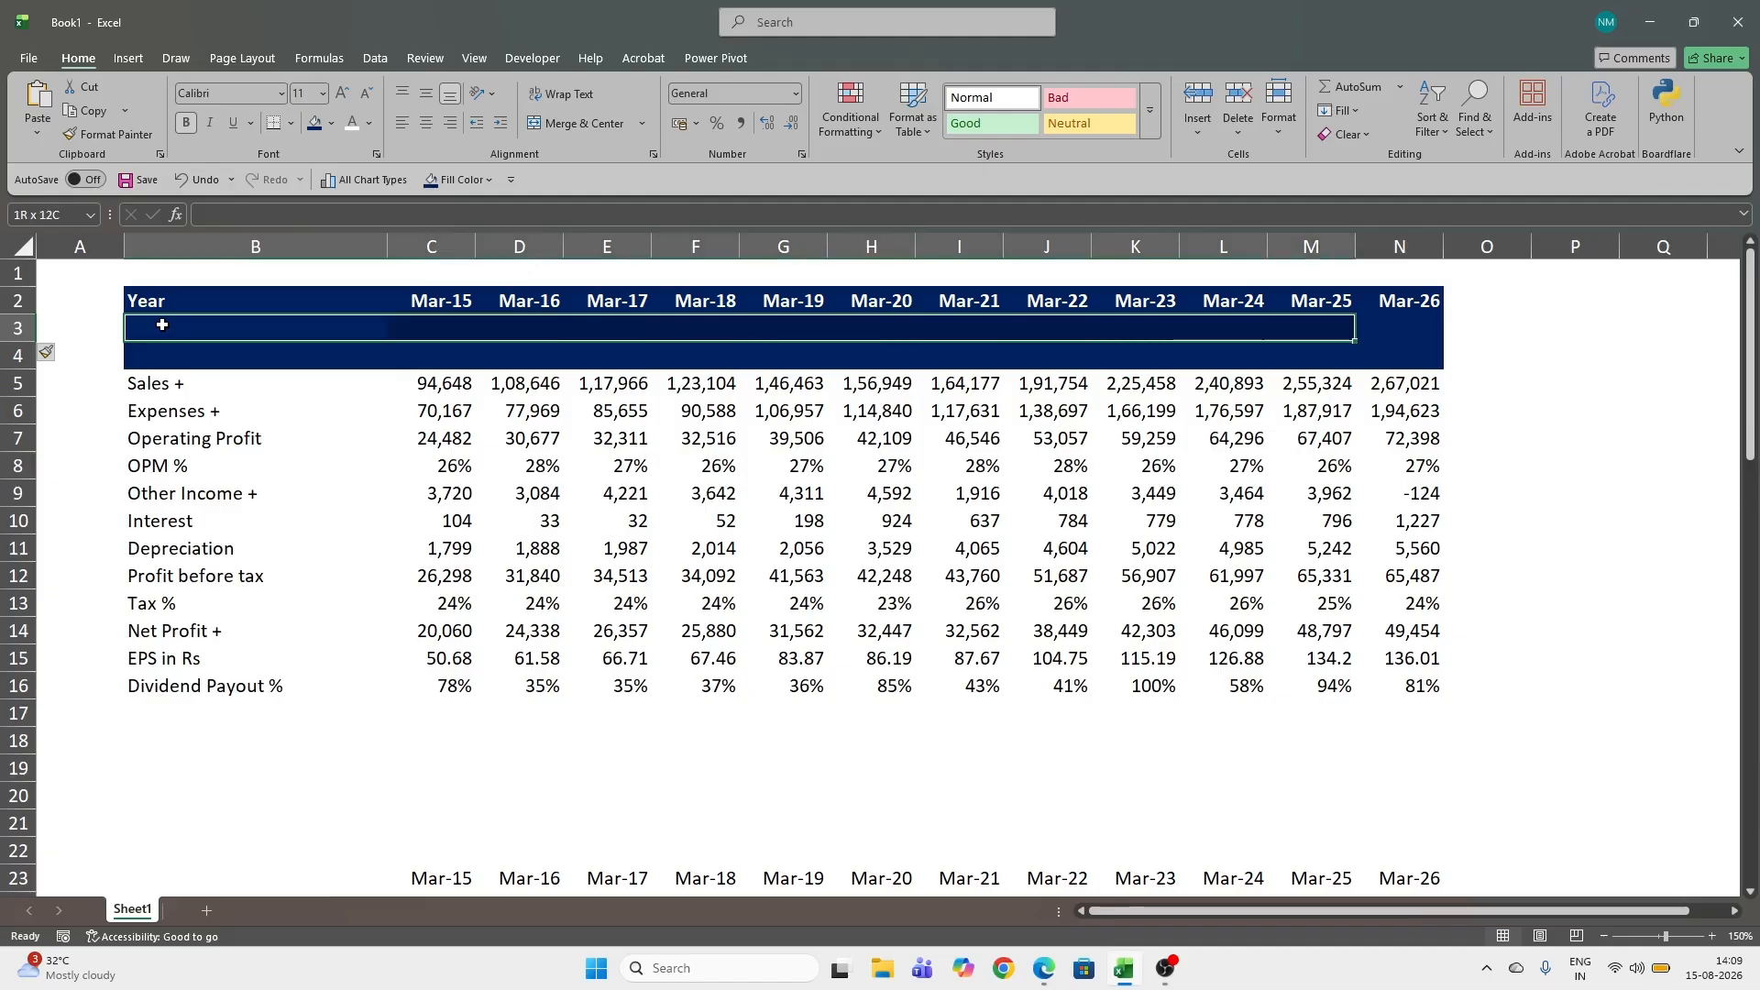
pyautogui.hotkey('shift', 'Right')
pyautogui.hotkey('shift', 'Down')
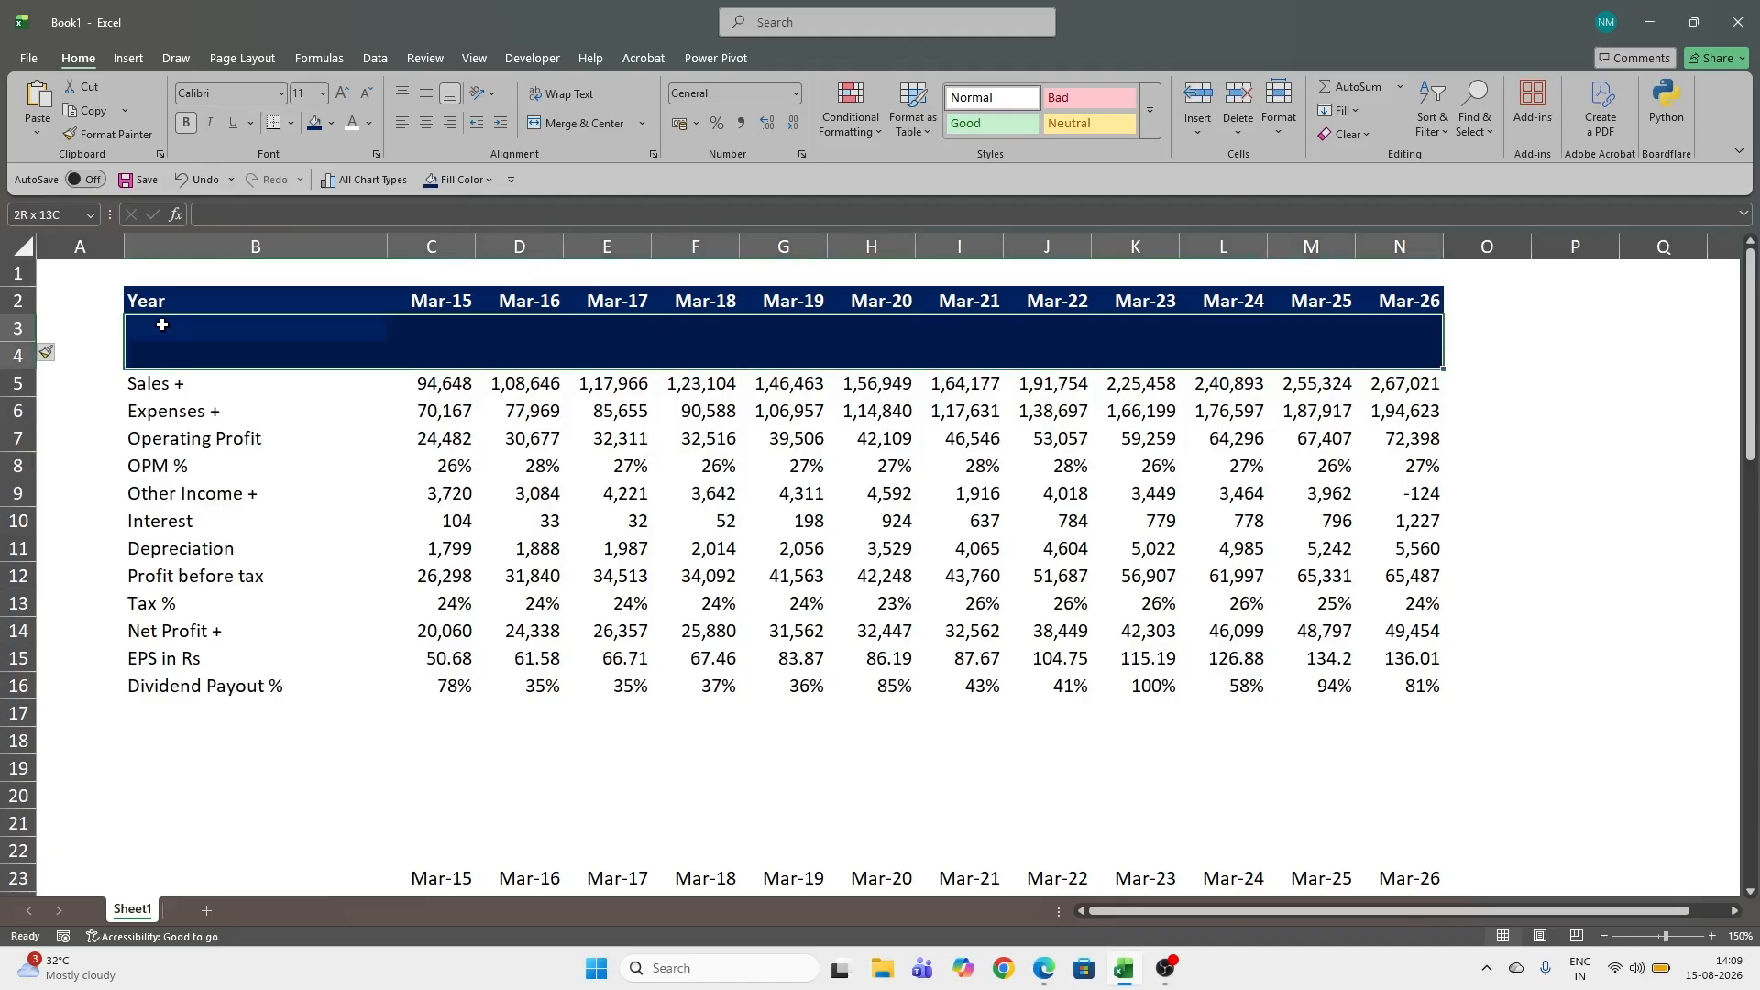
pyautogui.click(333, 131)
pyautogui.click(366, 444)
# Enter the heading "Income Statement" in B3 and set its font colour to black.
pyautogui.click(241, 322)
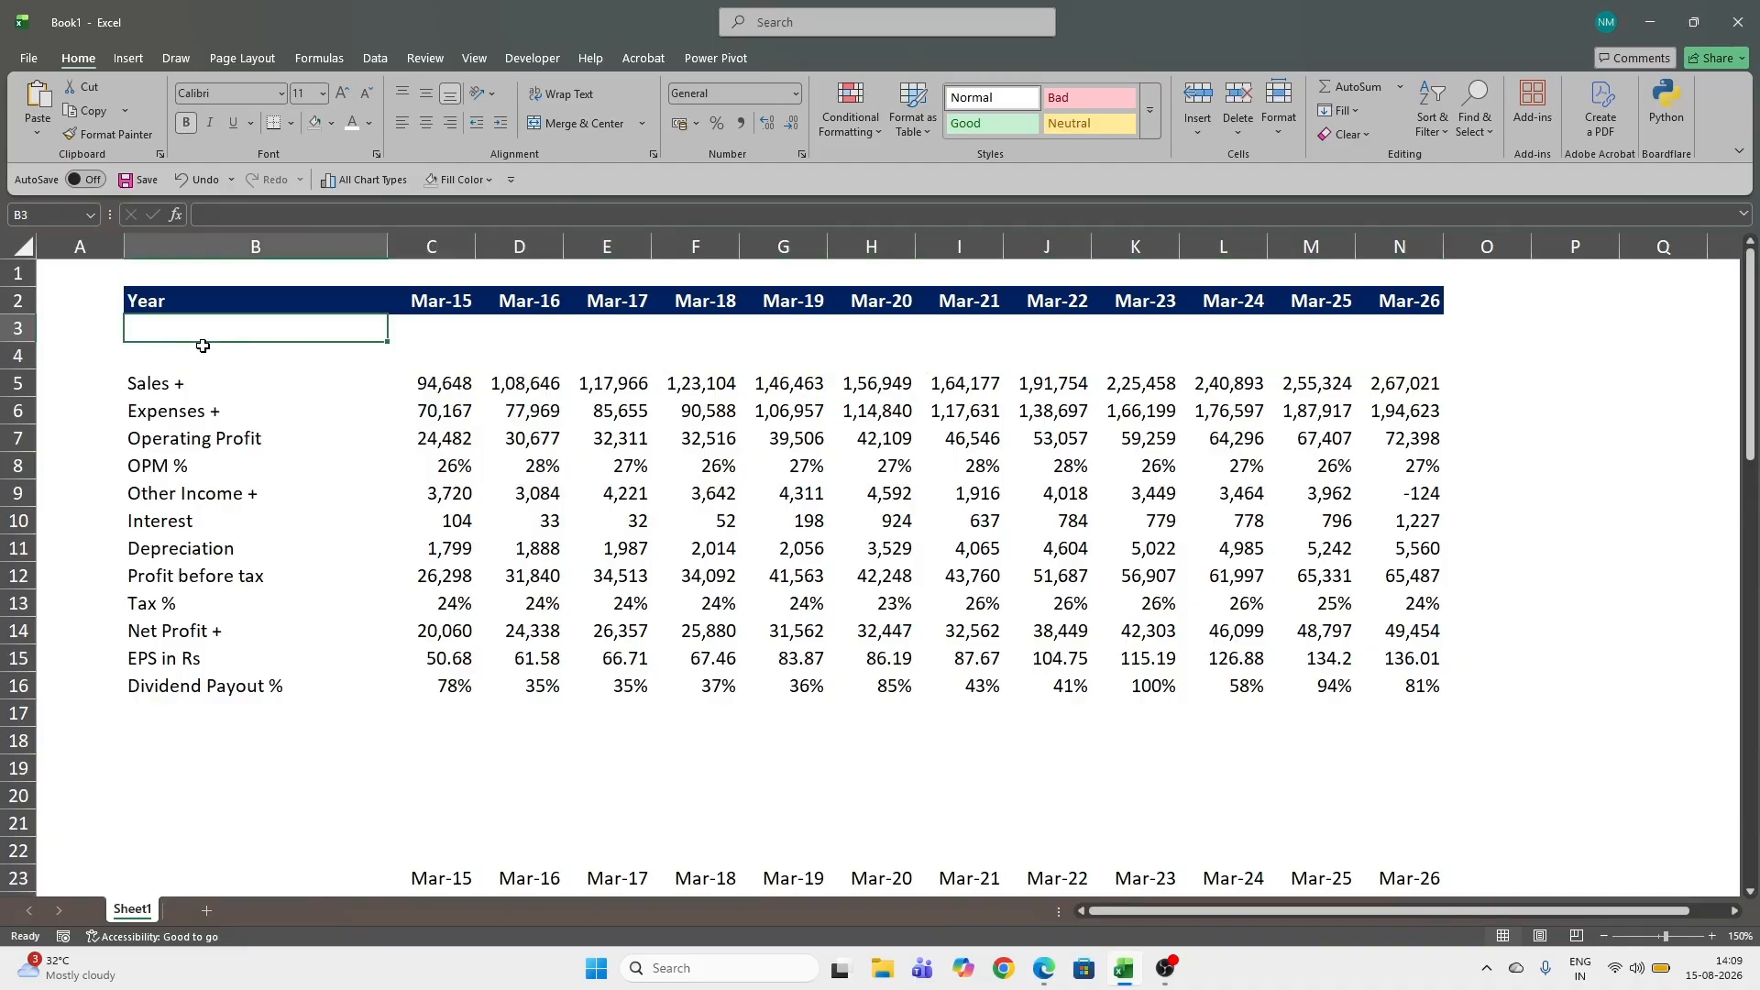
pyautogui.write('Income')
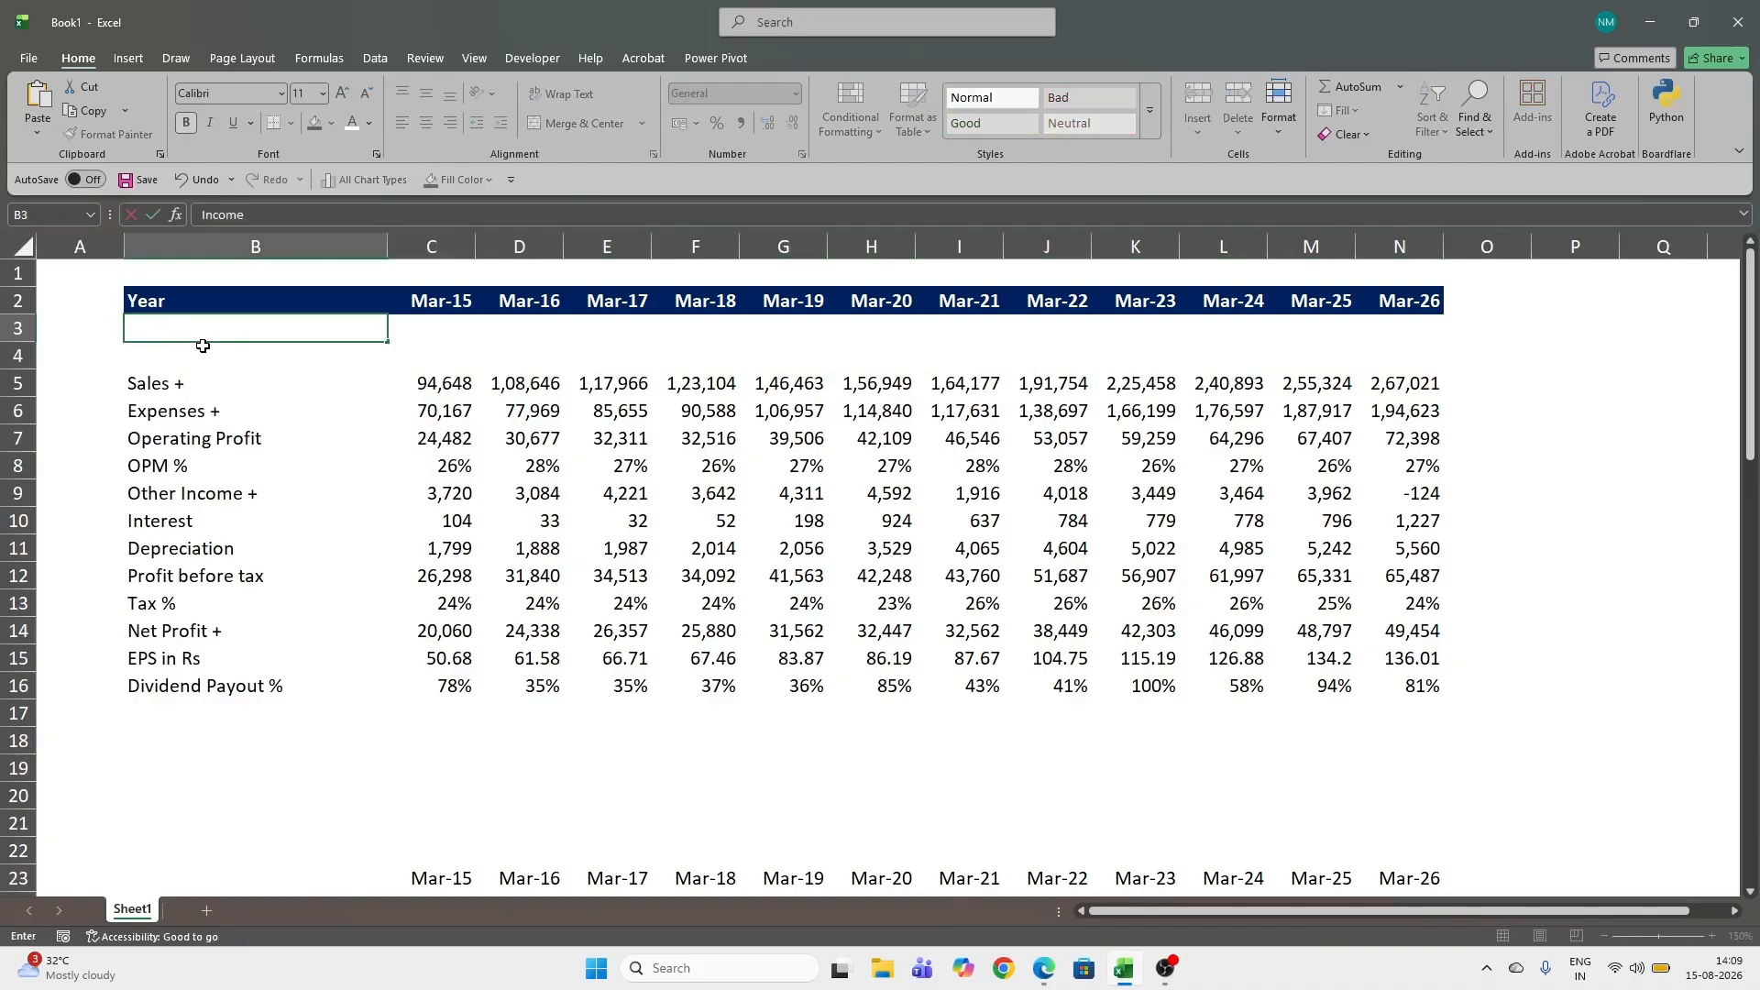
pyautogui.write(' Statement')
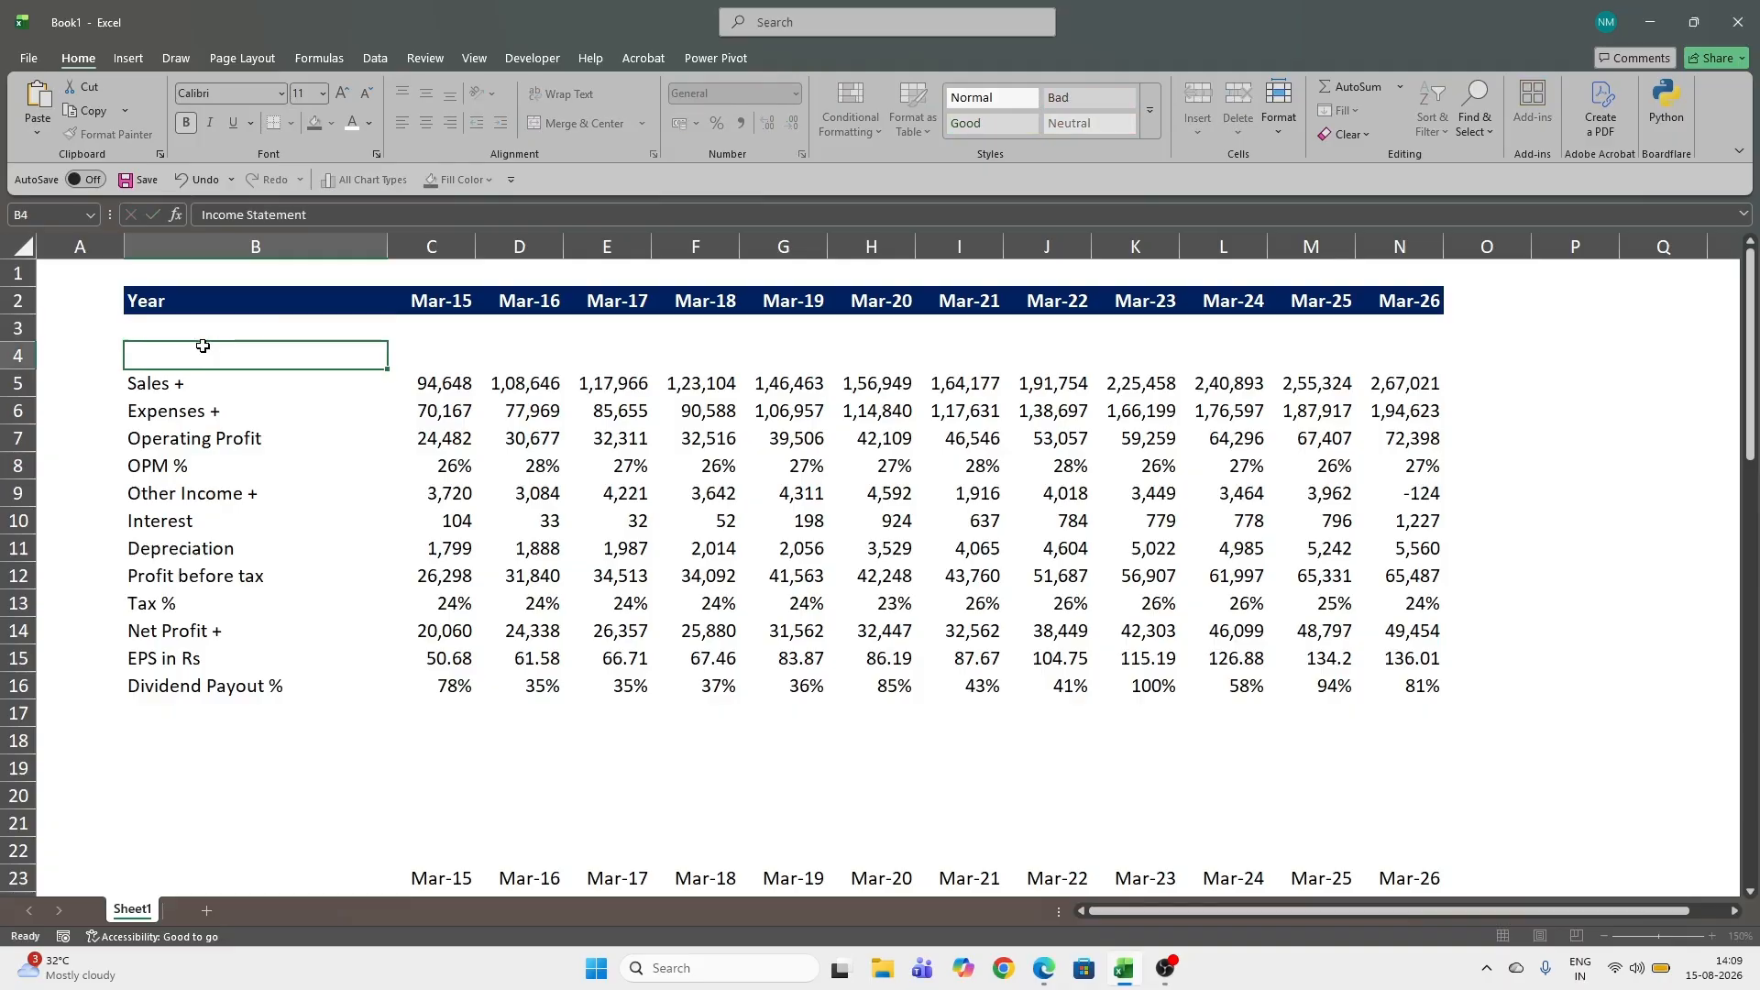
pyautogui.hotkey('ctrl', 'Return')
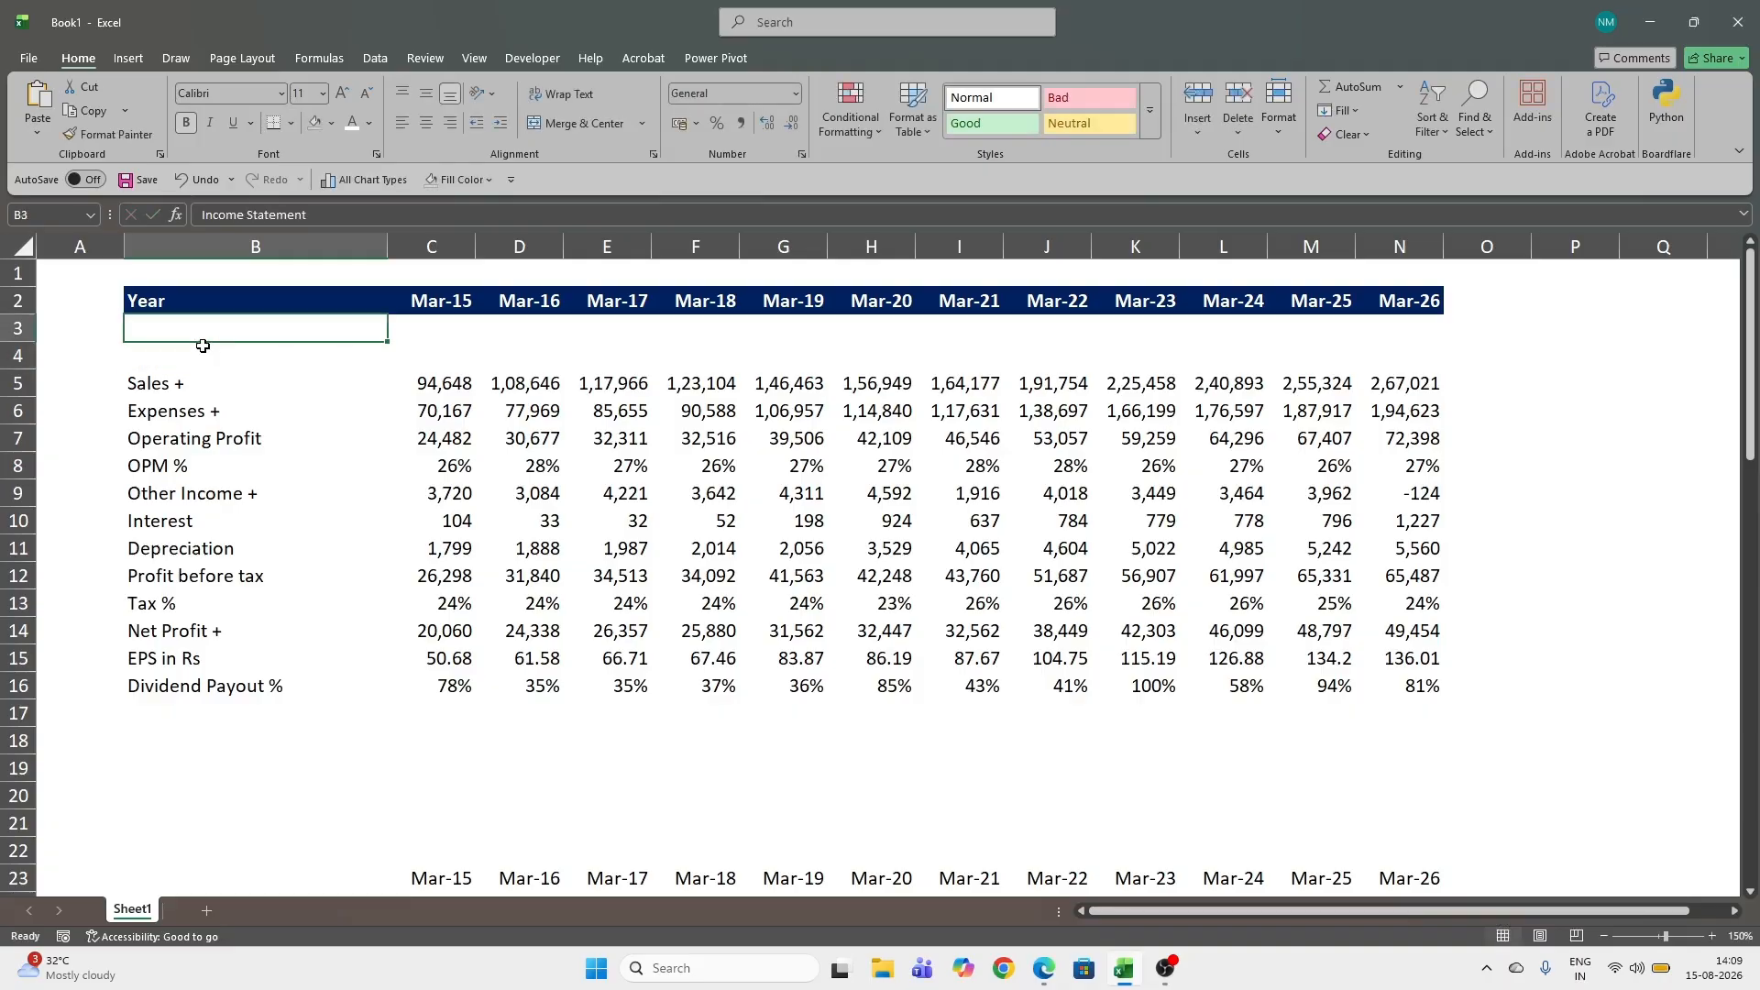
pyautogui.click(371, 126)
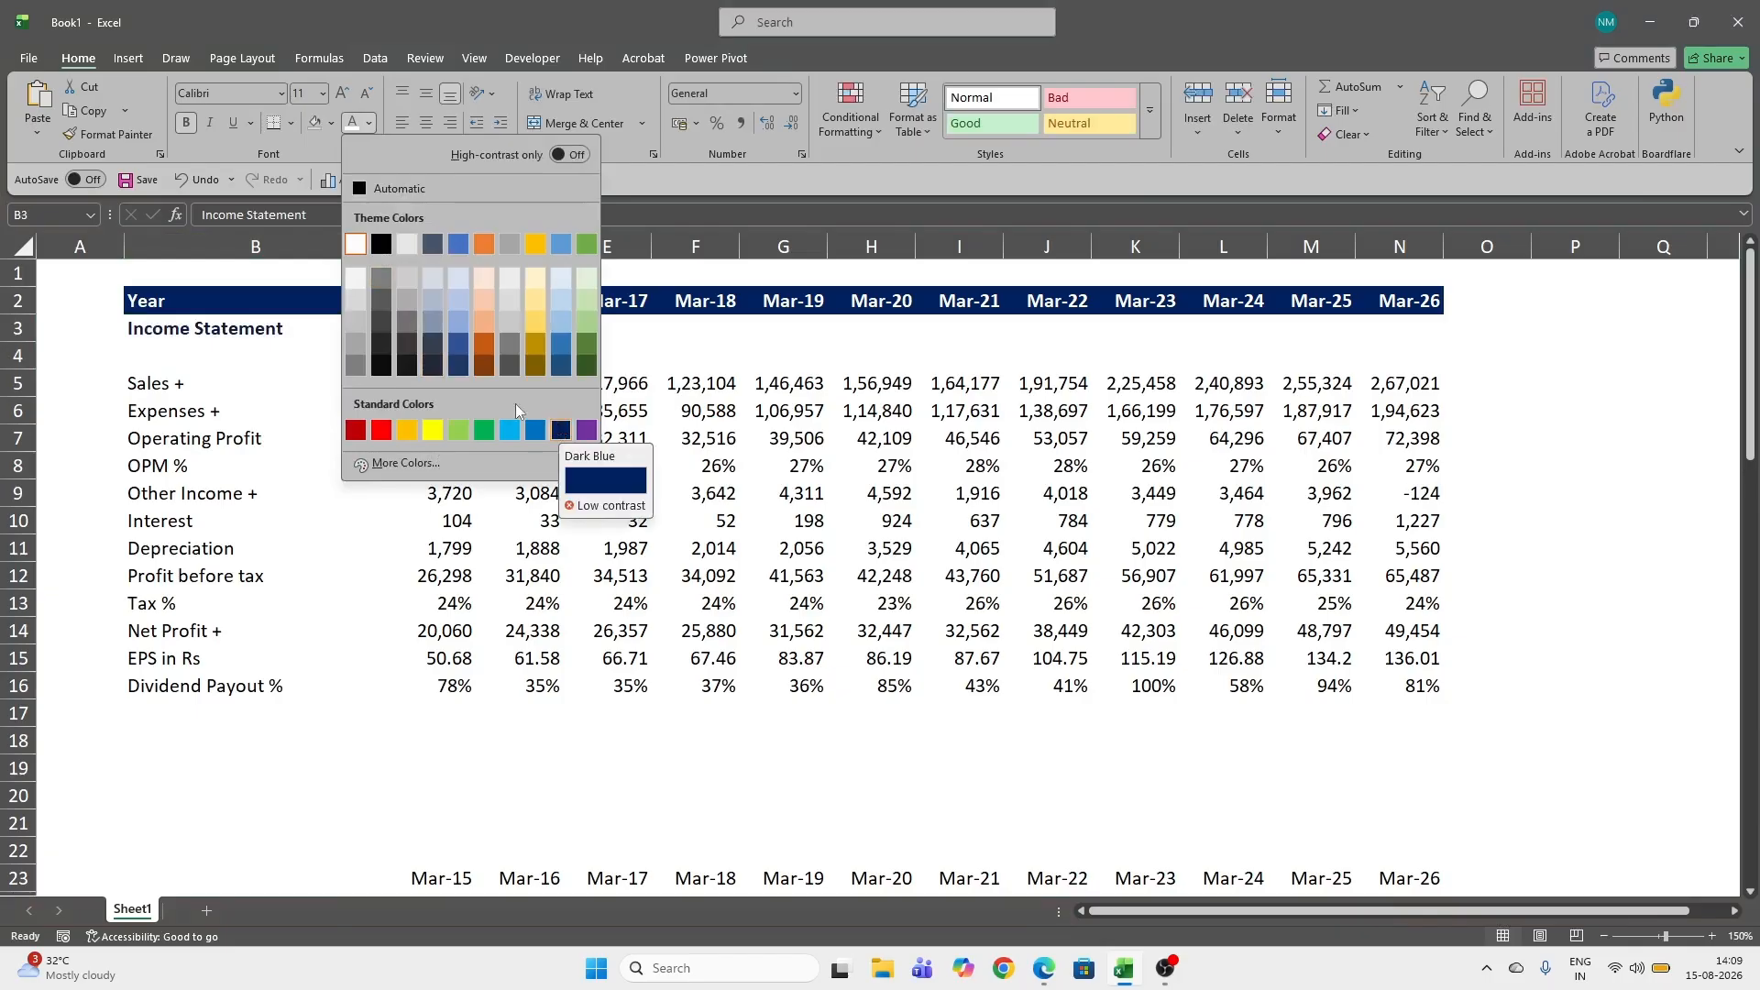
pyautogui.click(560, 430)
pyautogui.click(365, 408)
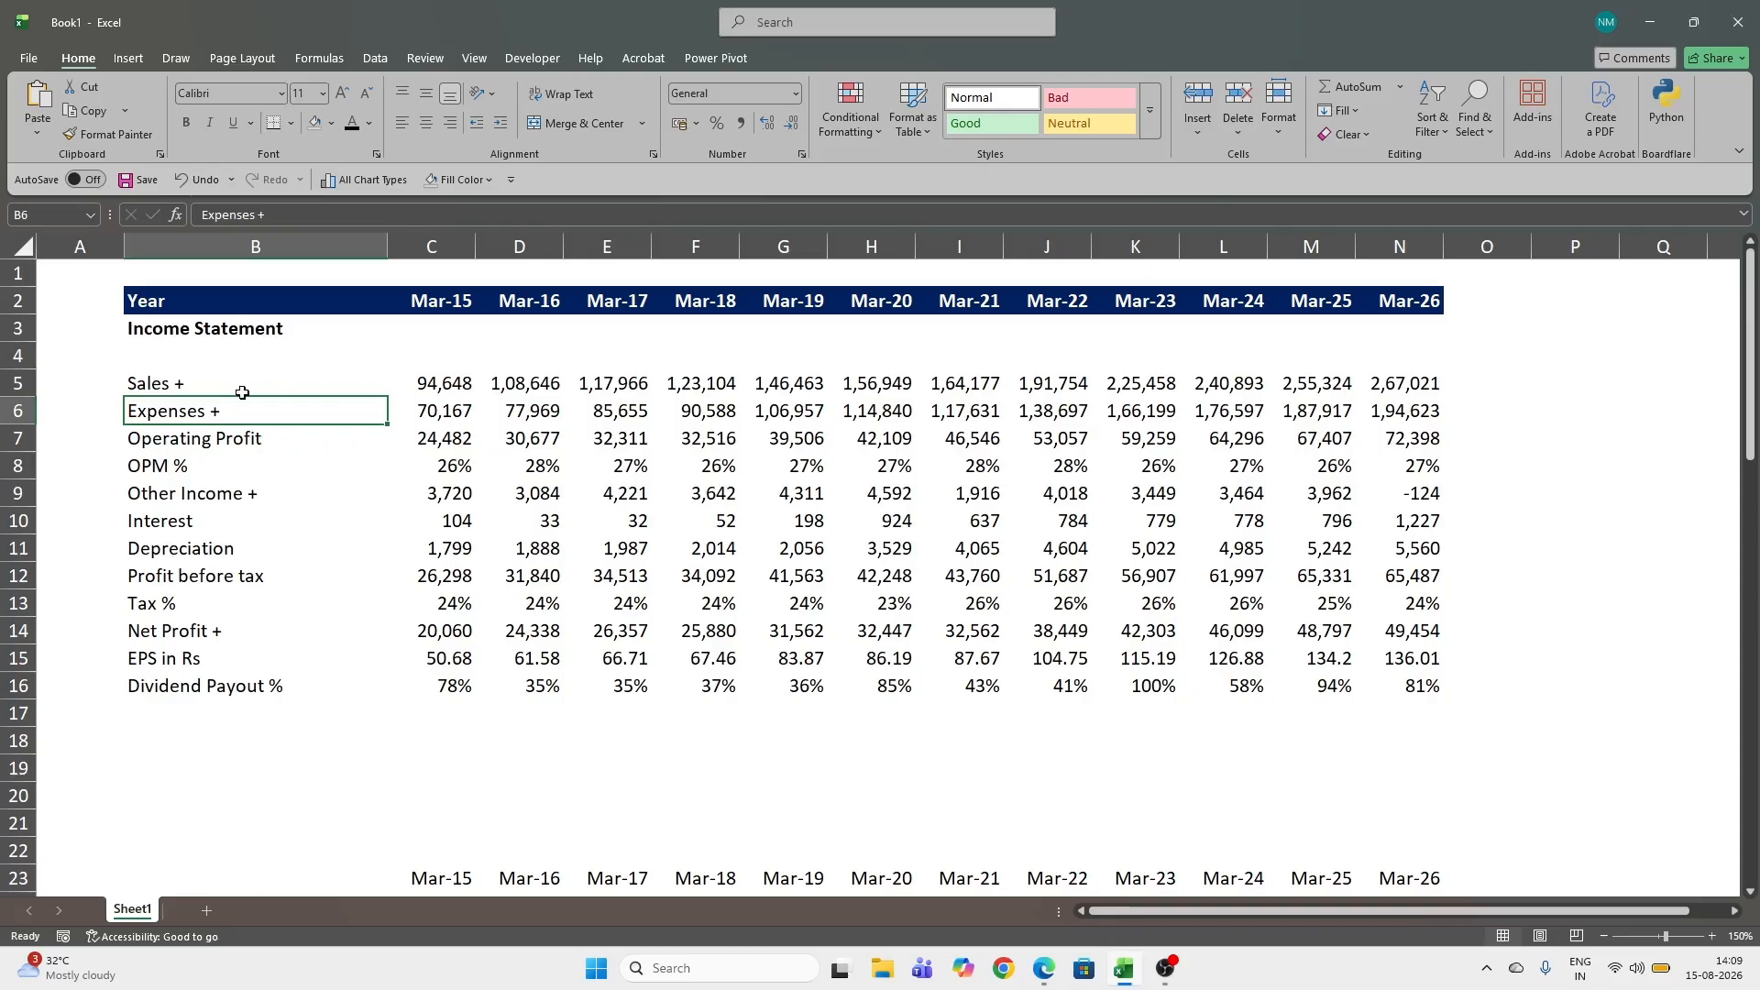
# Delete the five blank rows from row 18 and the Balance Sheet's period header row, and insert one blank row above Equity Capital.
pyautogui.scroll(-2, 354, 452)
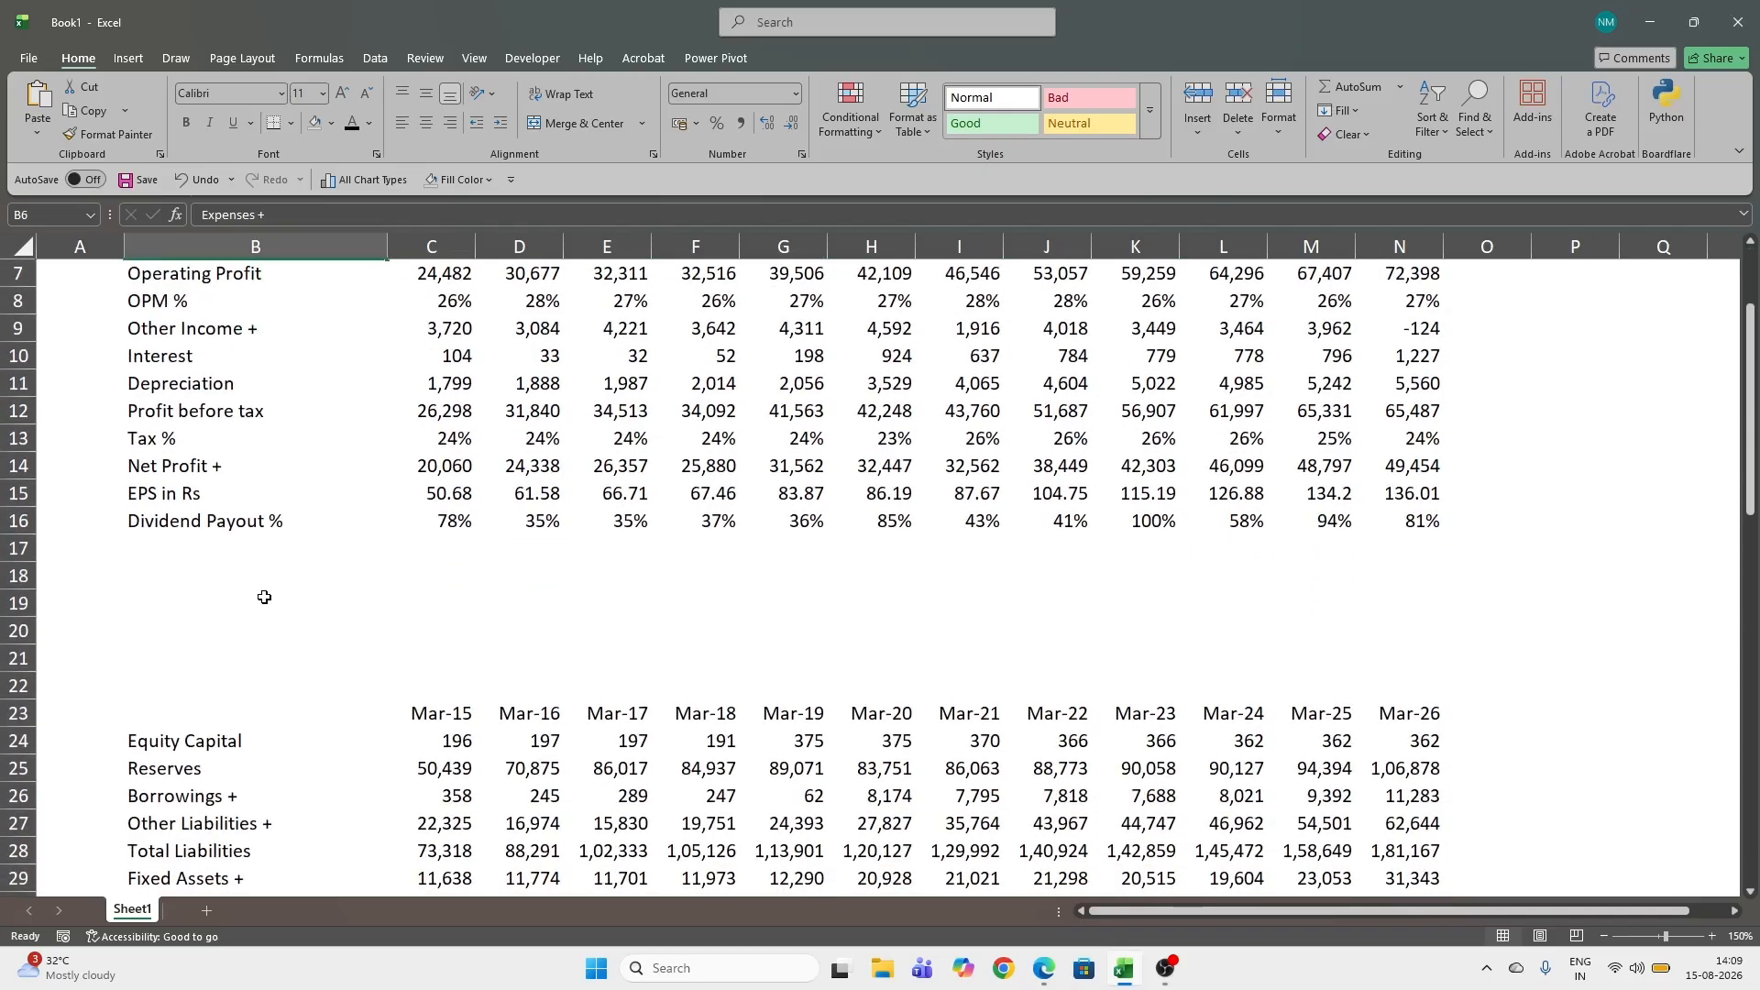
pyautogui.click(27, 574)
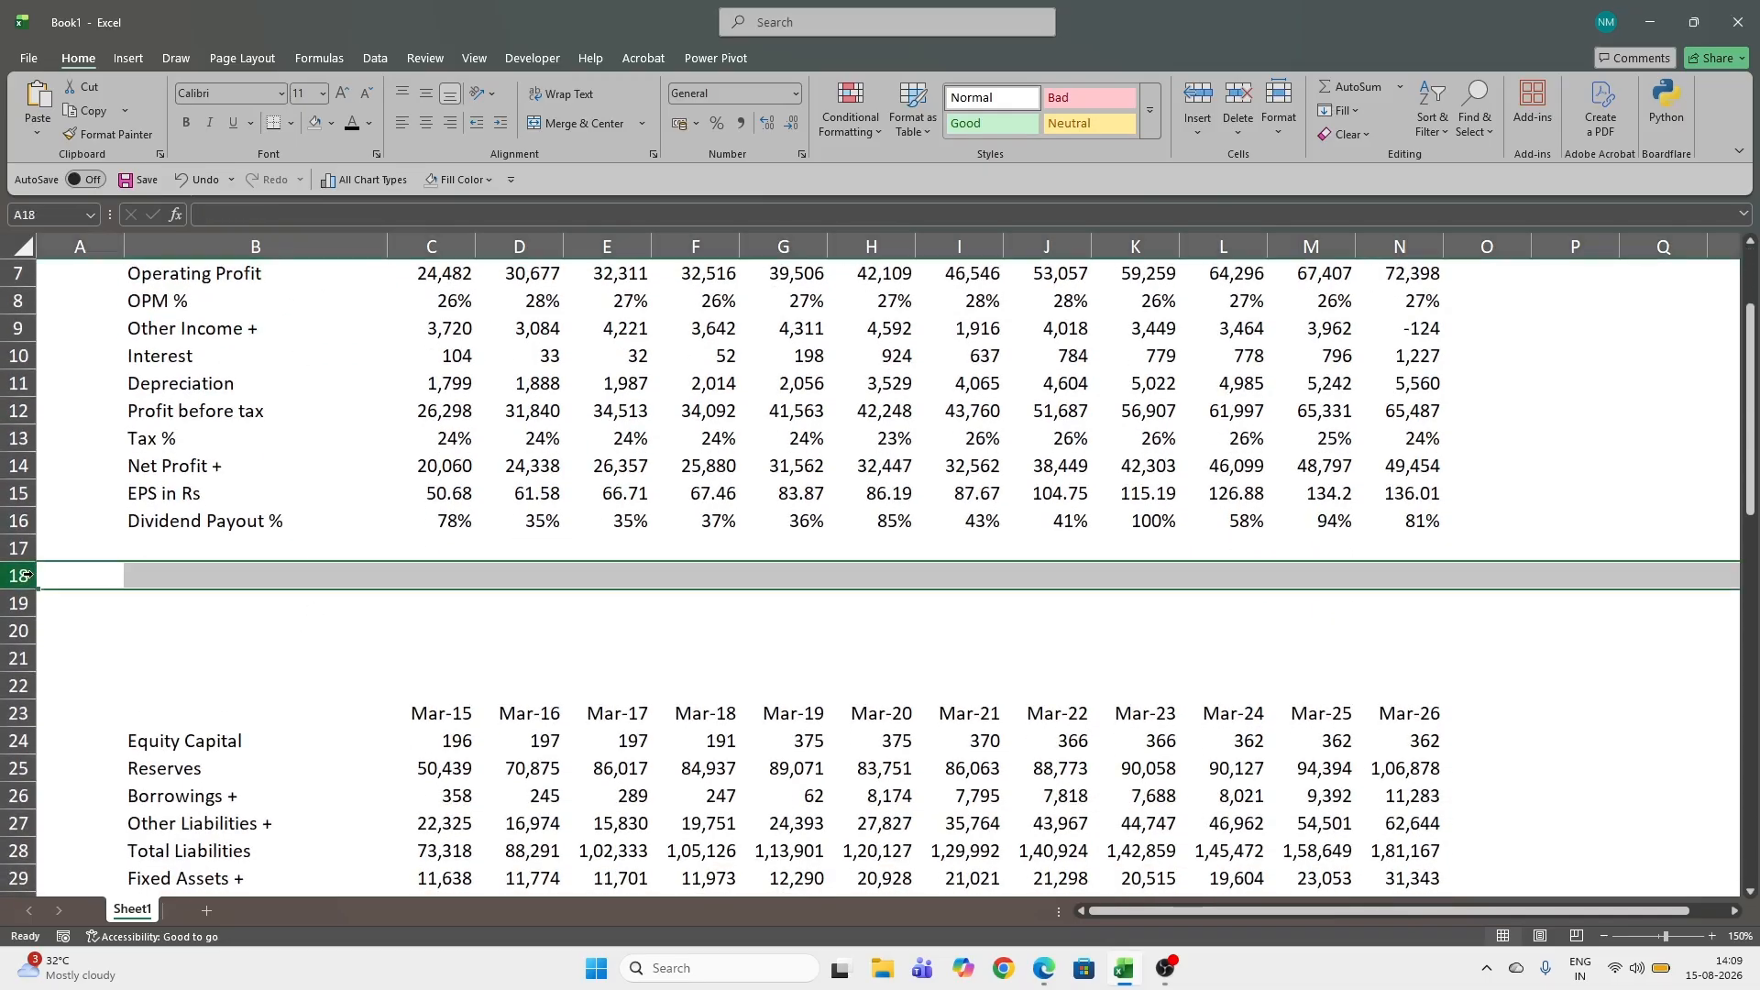
pyautogui.hotkey('ctrl', '-')
pyautogui.hotkey('ctrl', '-')
pyautogui.hotkey('ctrl', '-')
pyautogui.hotkey('ctrl', '-')
pyautogui.hotkey('ctrl', '-')
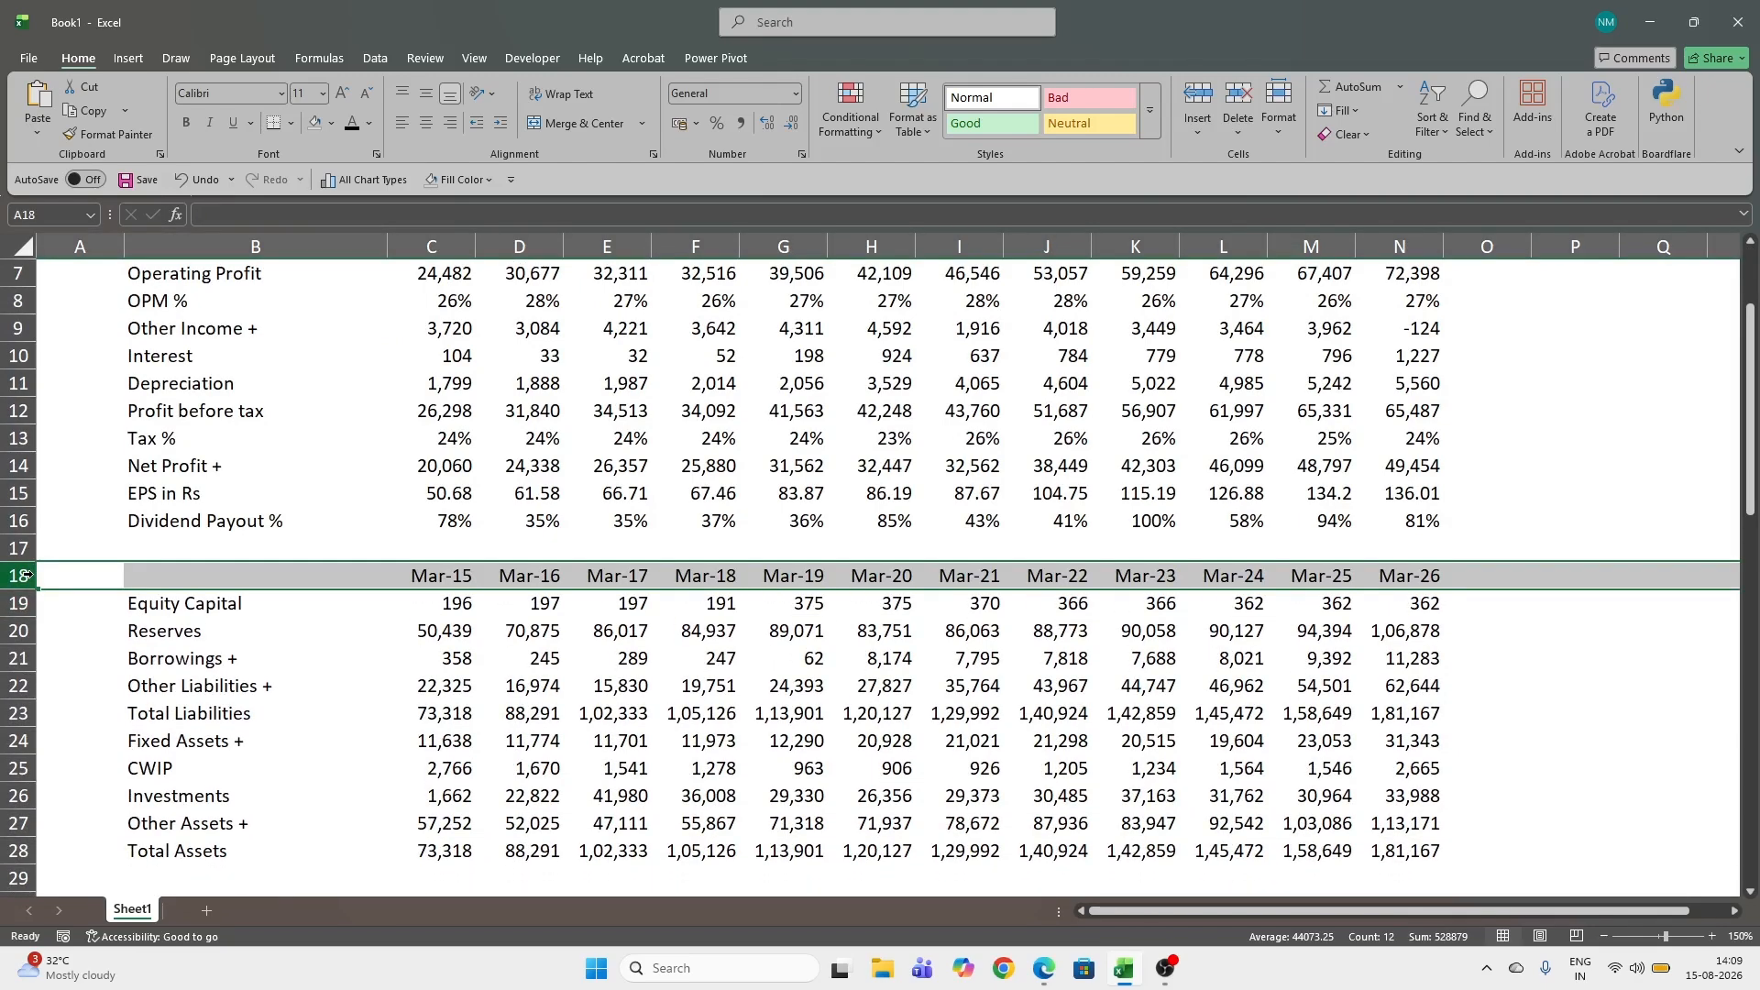
pyautogui.hotkey('ctrl', '-')
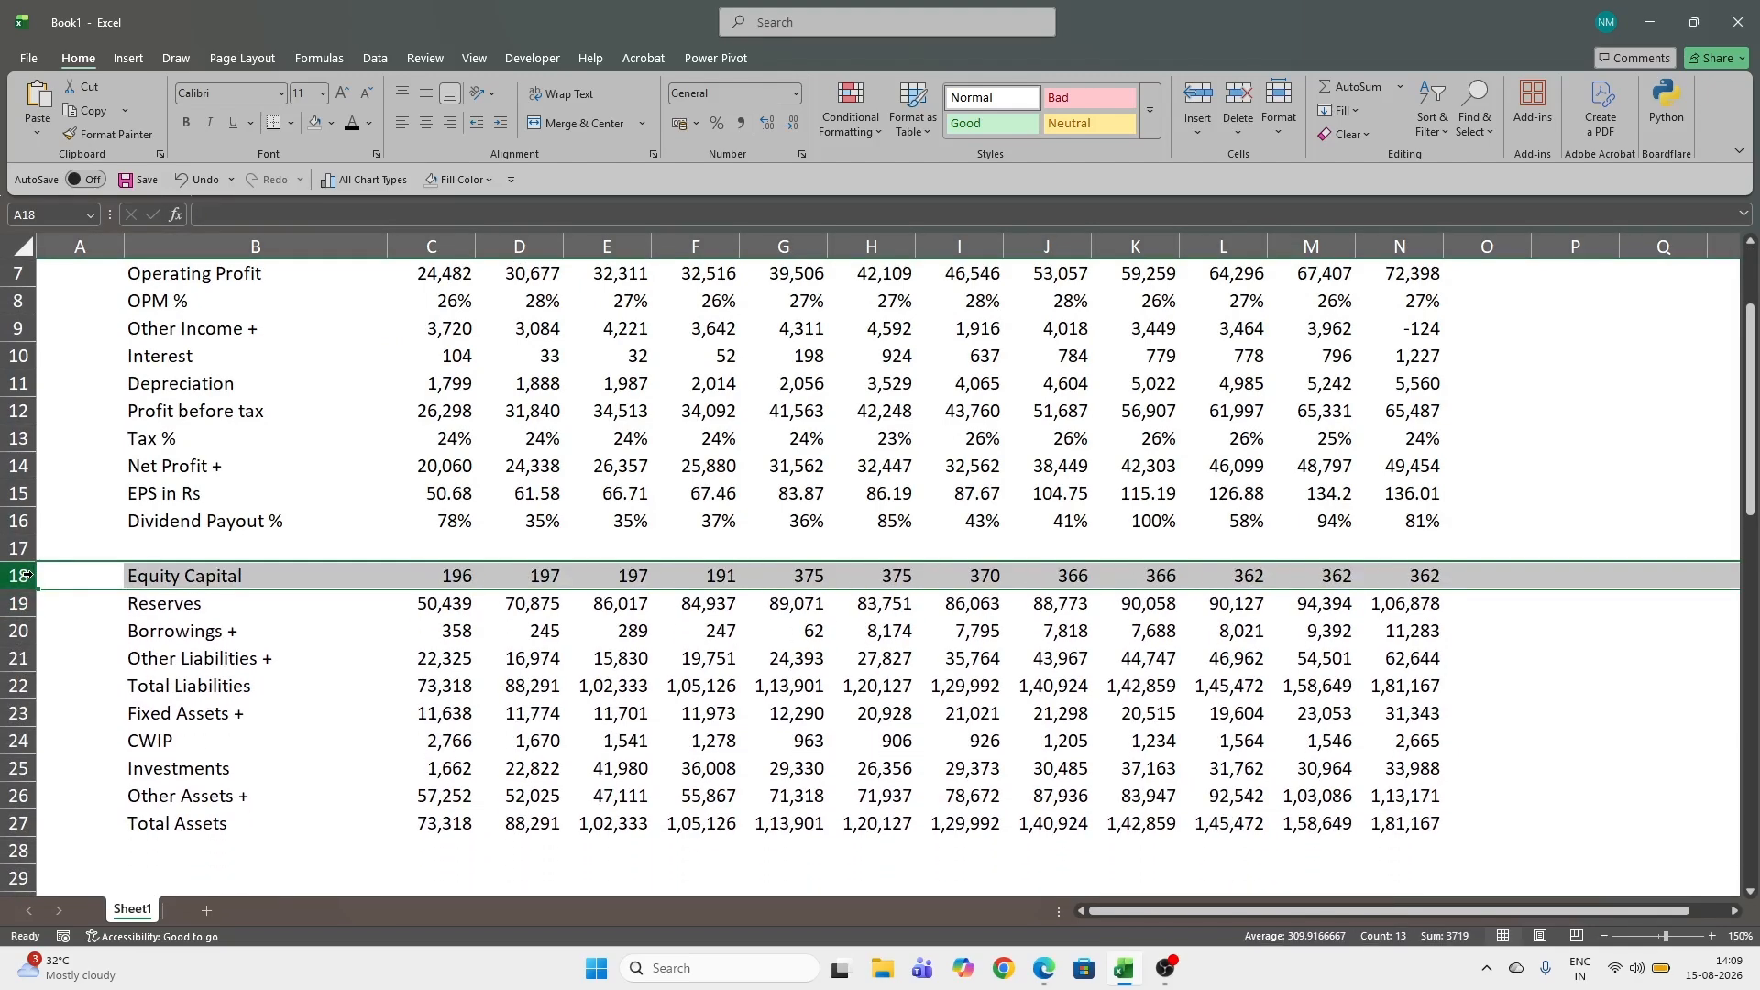
pyautogui.hotkey('ctrl', '+')
pyautogui.press('Right')
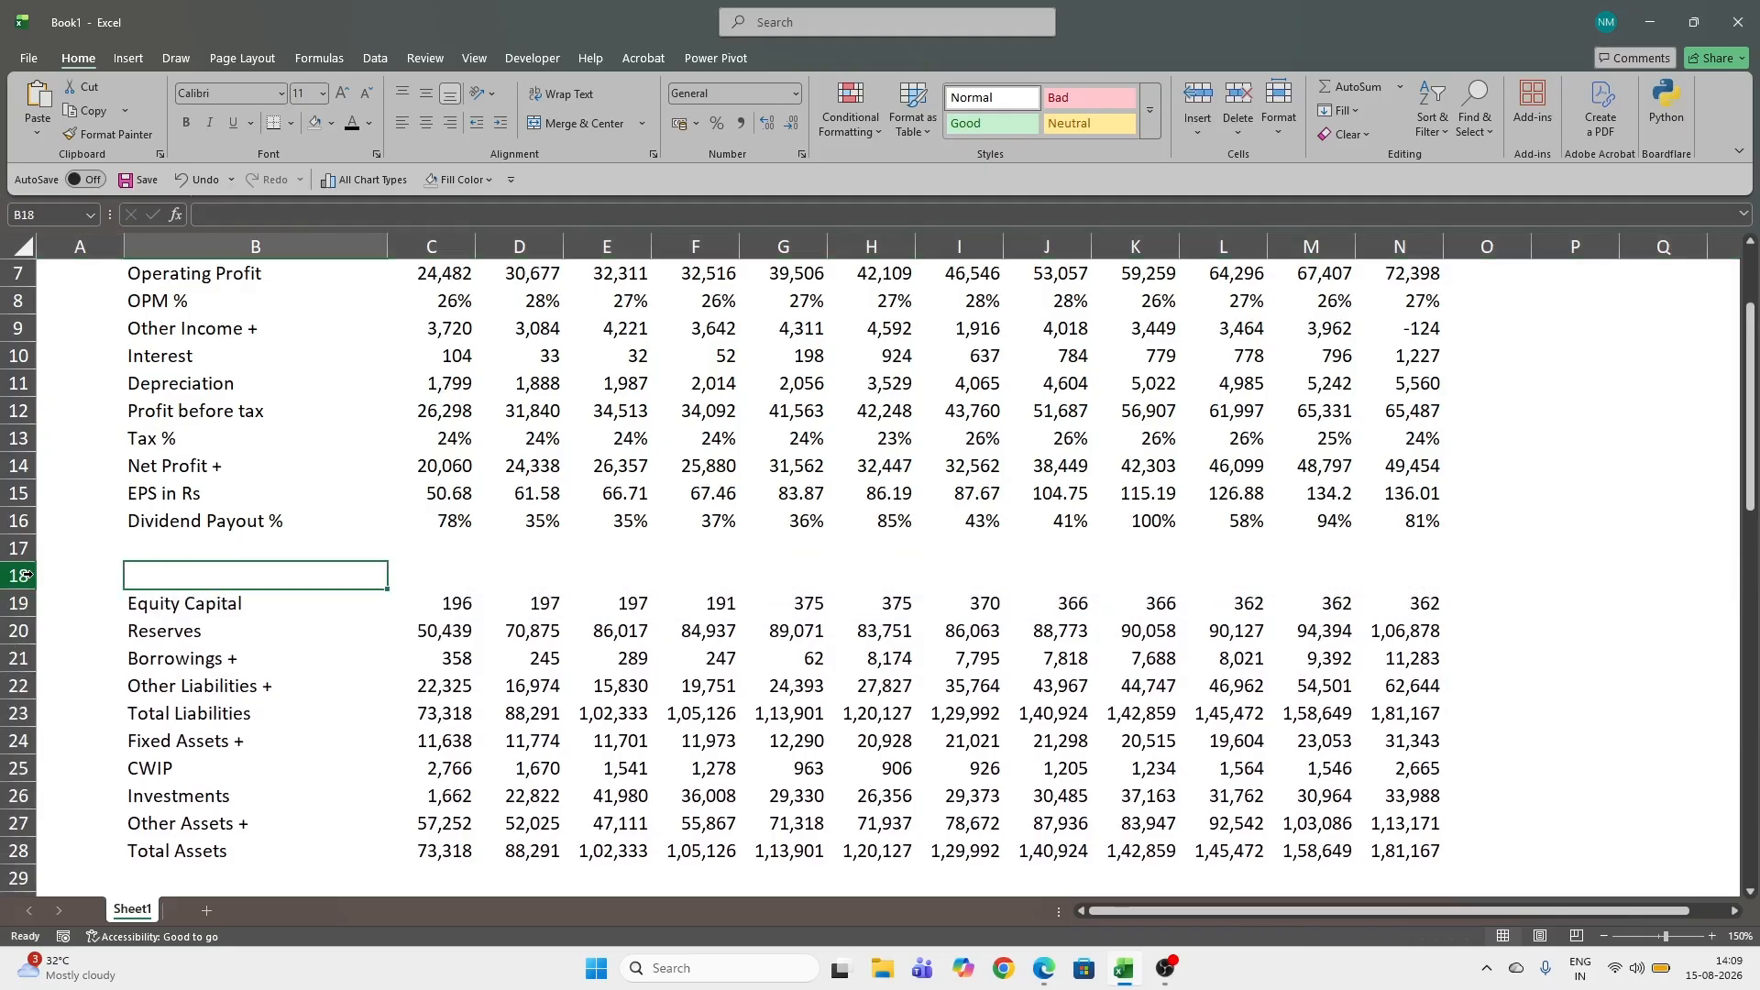
# Fill the Income Statement heading row, B3:N3, with light blue.
pyautogui.scroll(2, 166, 509)
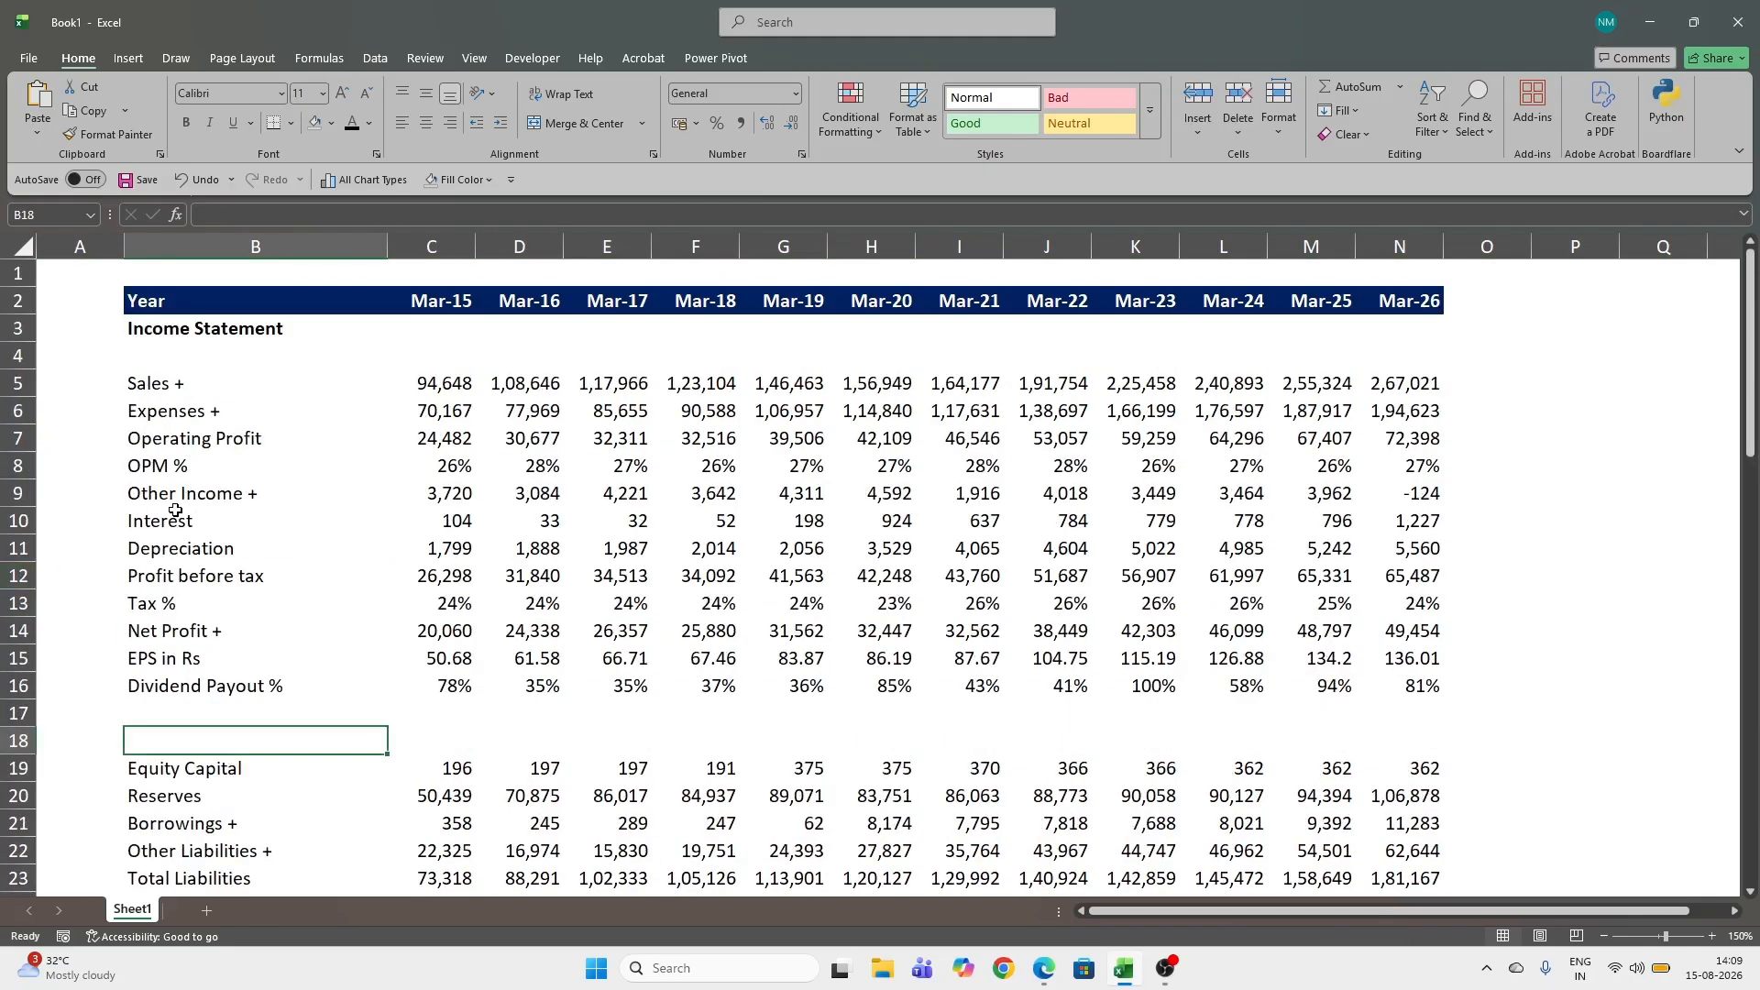
pyautogui.click(163, 332)
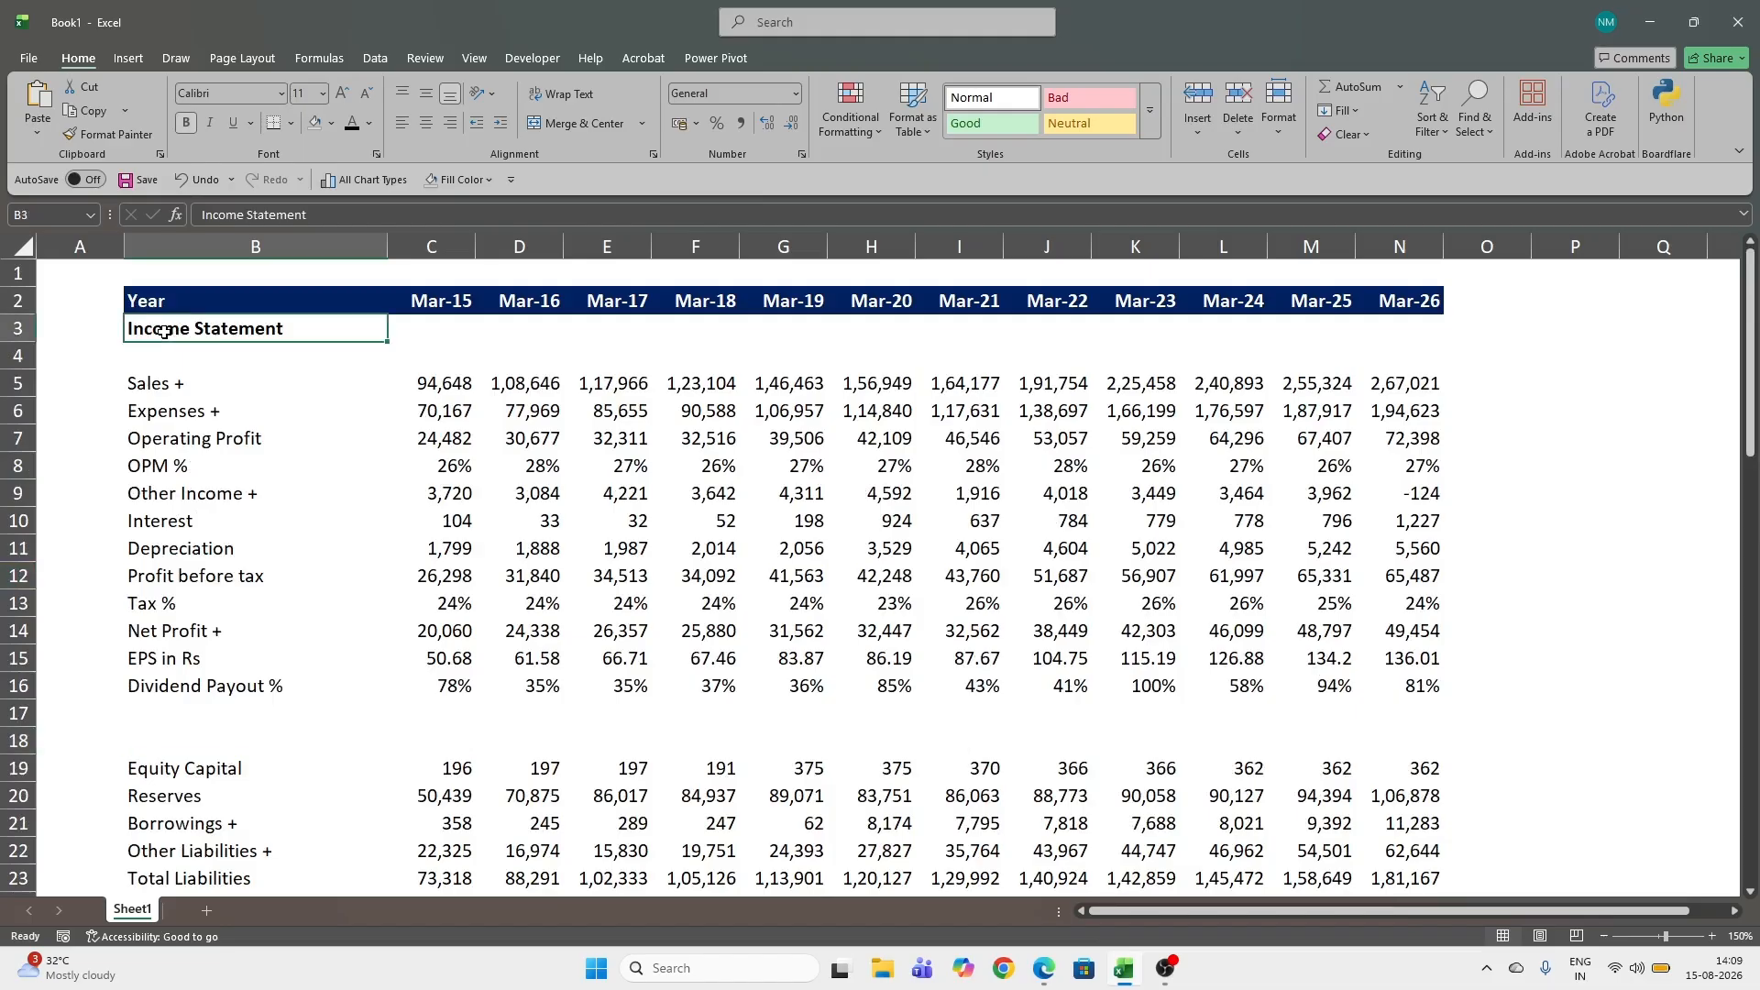
pyautogui.hotkey('shift', 'Right')
pyautogui.hotkey('shift', 'Right')
pyautogui.hotkey('shift', 'Right')
pyautogui.hotkey('shift', 'Right')
pyautogui.hotkey('shift', 'Right')
pyautogui.hotkey('shift', 'Right')
pyautogui.hotkey('shift', 'Right')
pyautogui.hotkey('shift', 'Right')
pyautogui.hotkey('shift', 'Right')
pyautogui.hotkey('shift', 'Right')
pyautogui.hotkey('shift', 'Right')
pyautogui.hotkey('shift', 'Right')
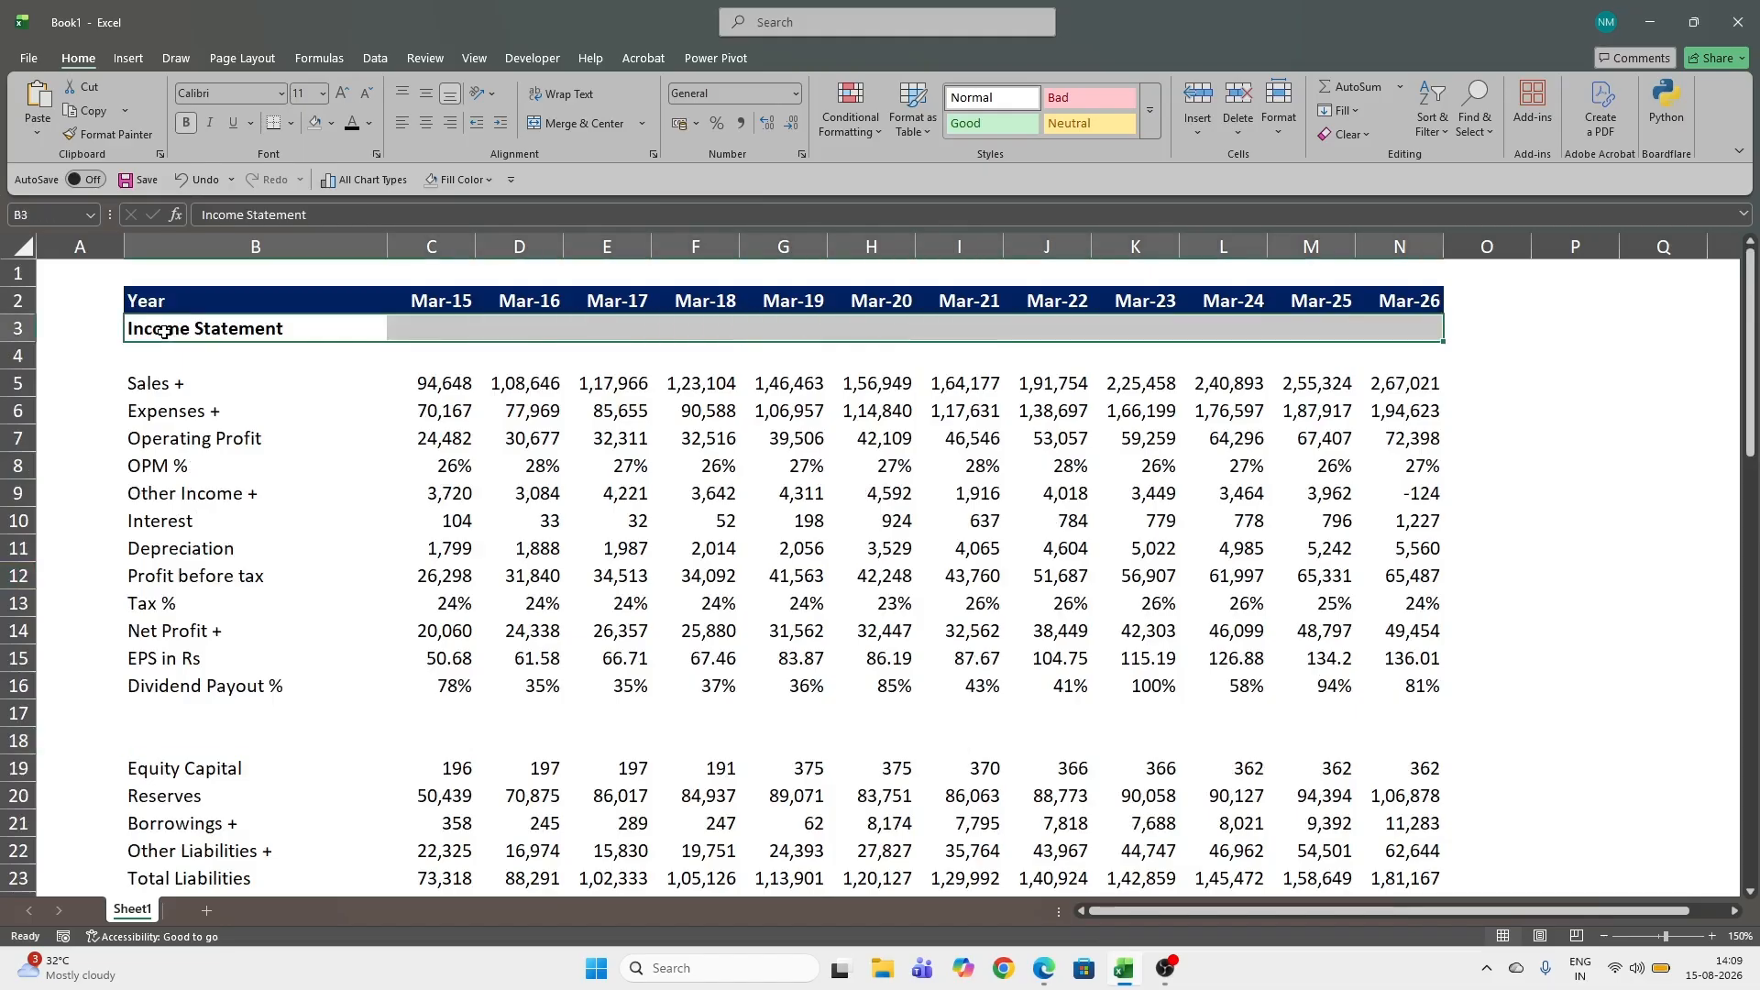
pyautogui.click(332, 123)
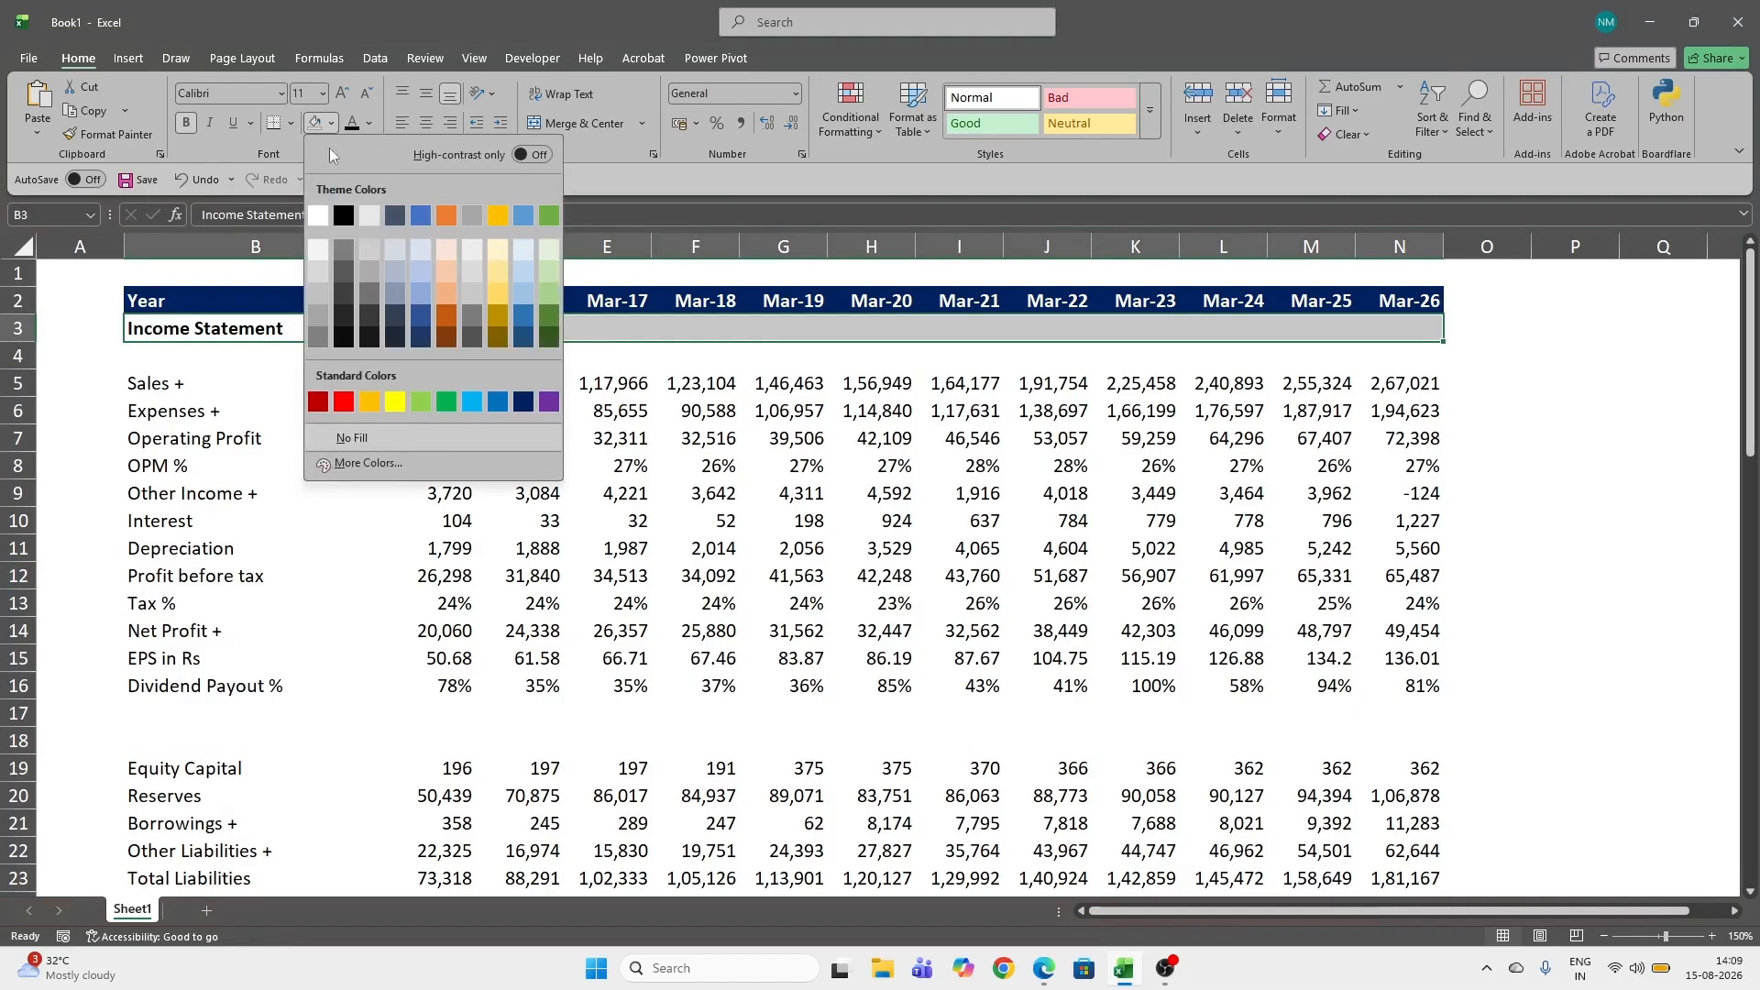
pyautogui.click(518, 275)
# Copy the Income Statement heading band to row 18 above Equity Capital and change its text to "Balance Sheet".
pyautogui.hotkey('ctrl', 'c')
pyautogui.press('Down')
pyautogui.press('Down')
pyautogui.press('Down')
pyautogui.press('Down')
pyautogui.press('Down')
pyautogui.press('Down')
pyautogui.press('Down')
pyautogui.press('Down')
pyautogui.press('Down')
pyautogui.press('Down')
pyautogui.press('Down')
pyautogui.press('Down')
pyautogui.press('Down')
pyautogui.press('Down')
pyautogui.press('Down')
pyautogui.press('Down')
pyautogui.press('Down')
pyautogui.press('Up')
pyautogui.press('Up')
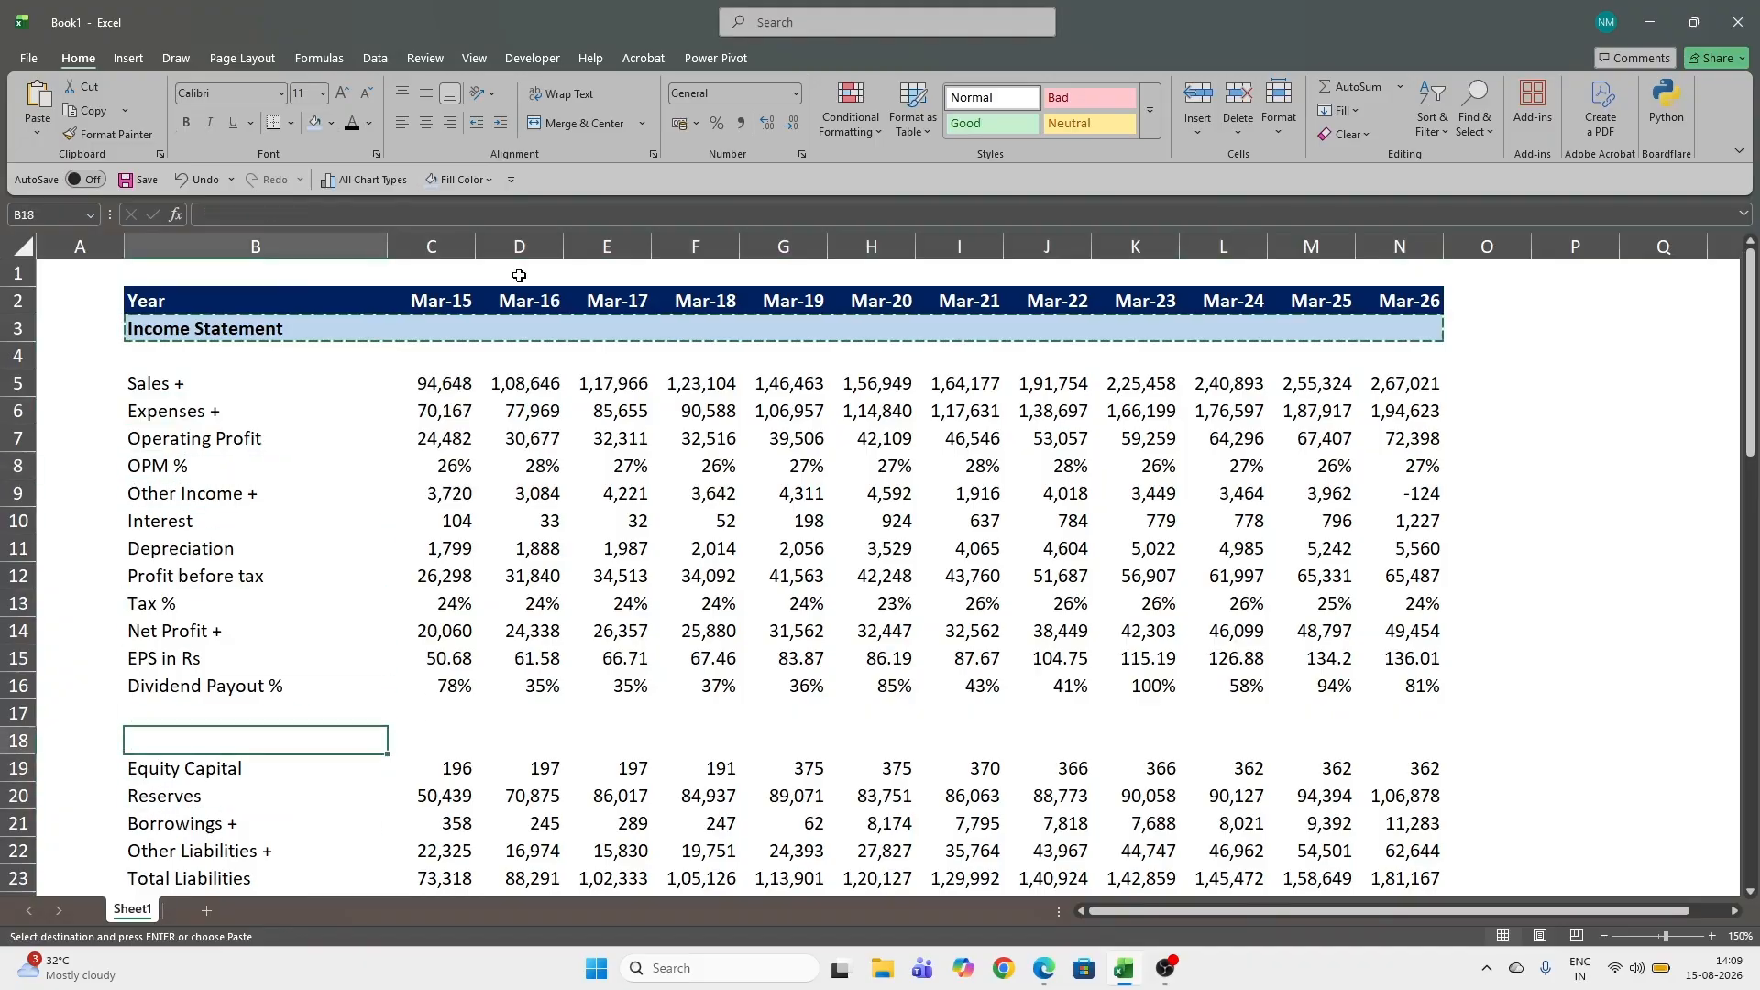
pyautogui.hotkey('ctrl', 'v')
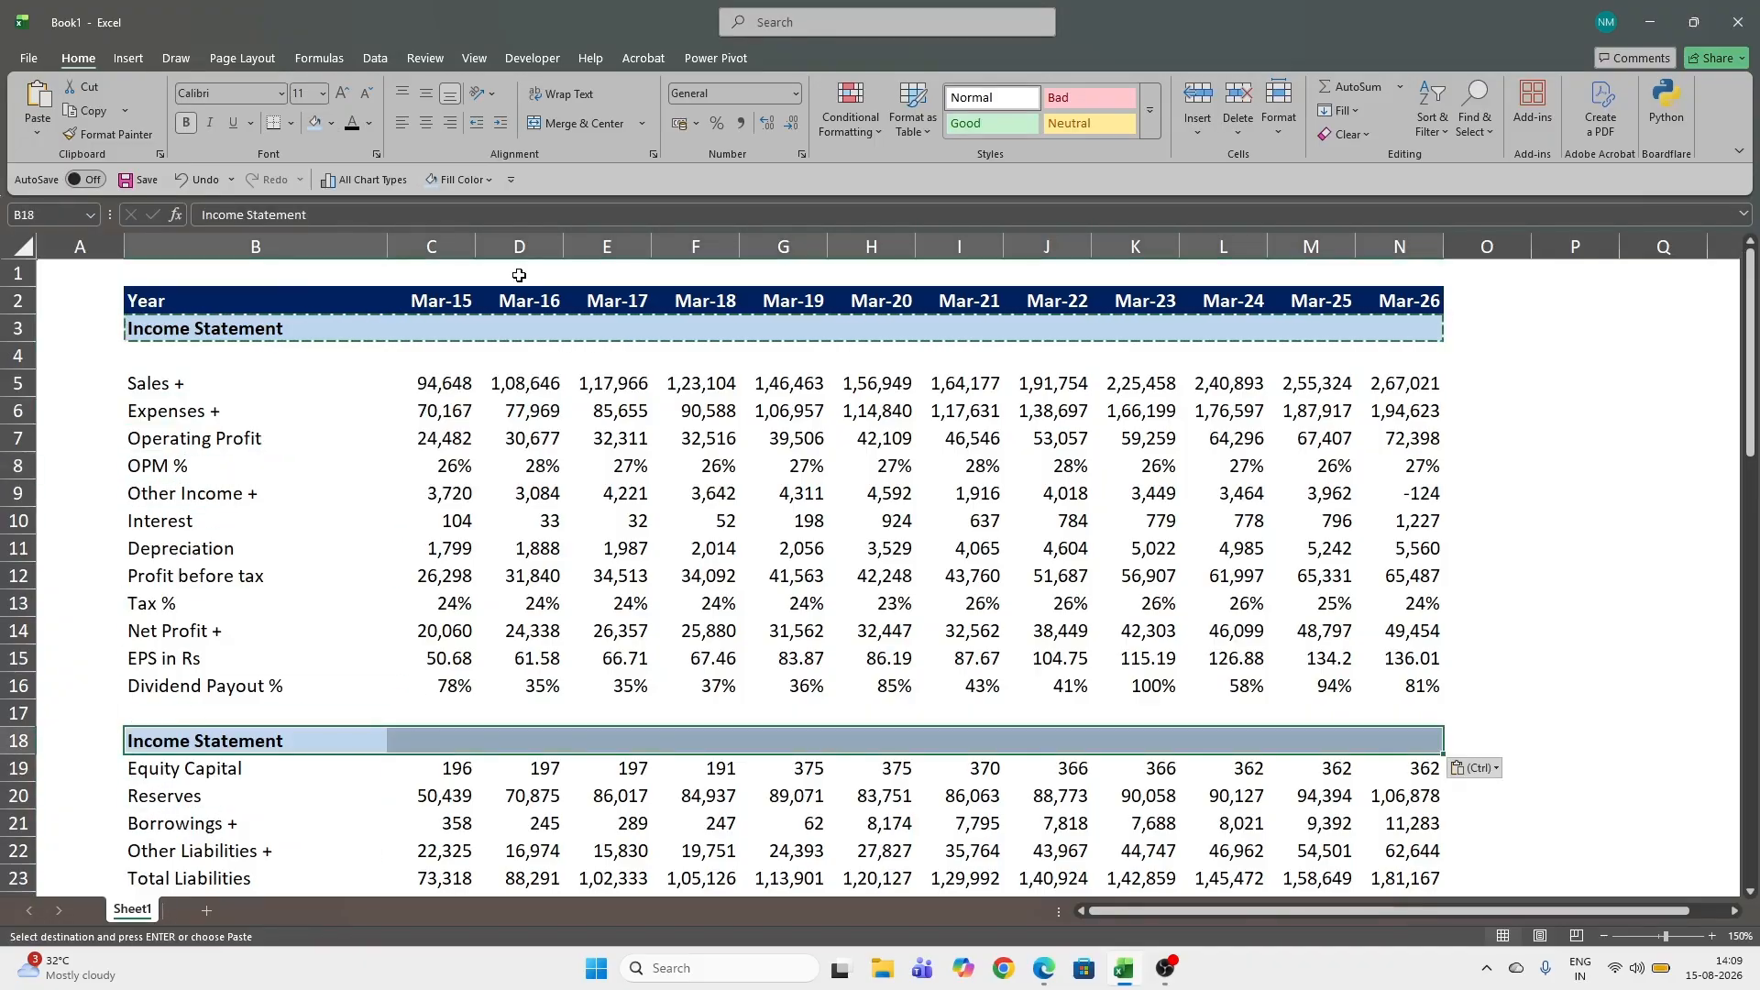
pyautogui.press('Down')
pyautogui.press('Up')
pyautogui.write('Balance Sheet')
pyautogui.press('Return')
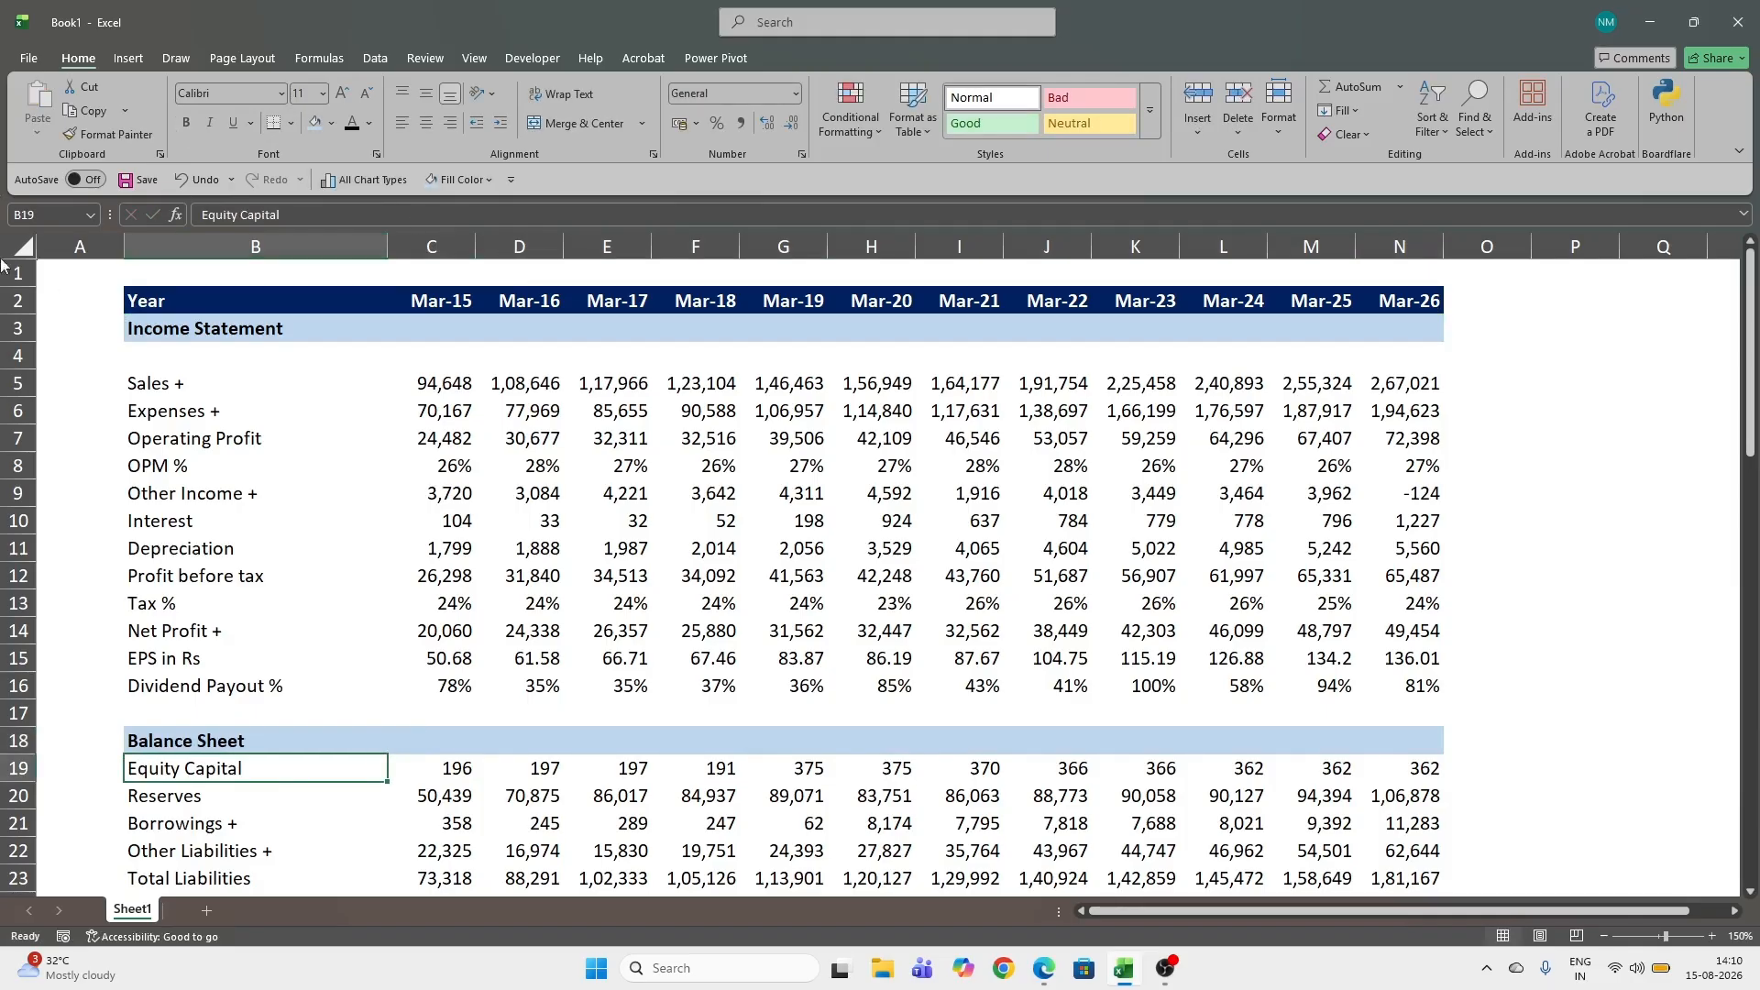
# Narrow column A and enter "#" beside the Income Statement and Balance Sheet headings, in A3 and A18.
pyautogui.moveTo(125, 240); pyautogui.dragTo(60, 243)
pyautogui.click(52, 328)
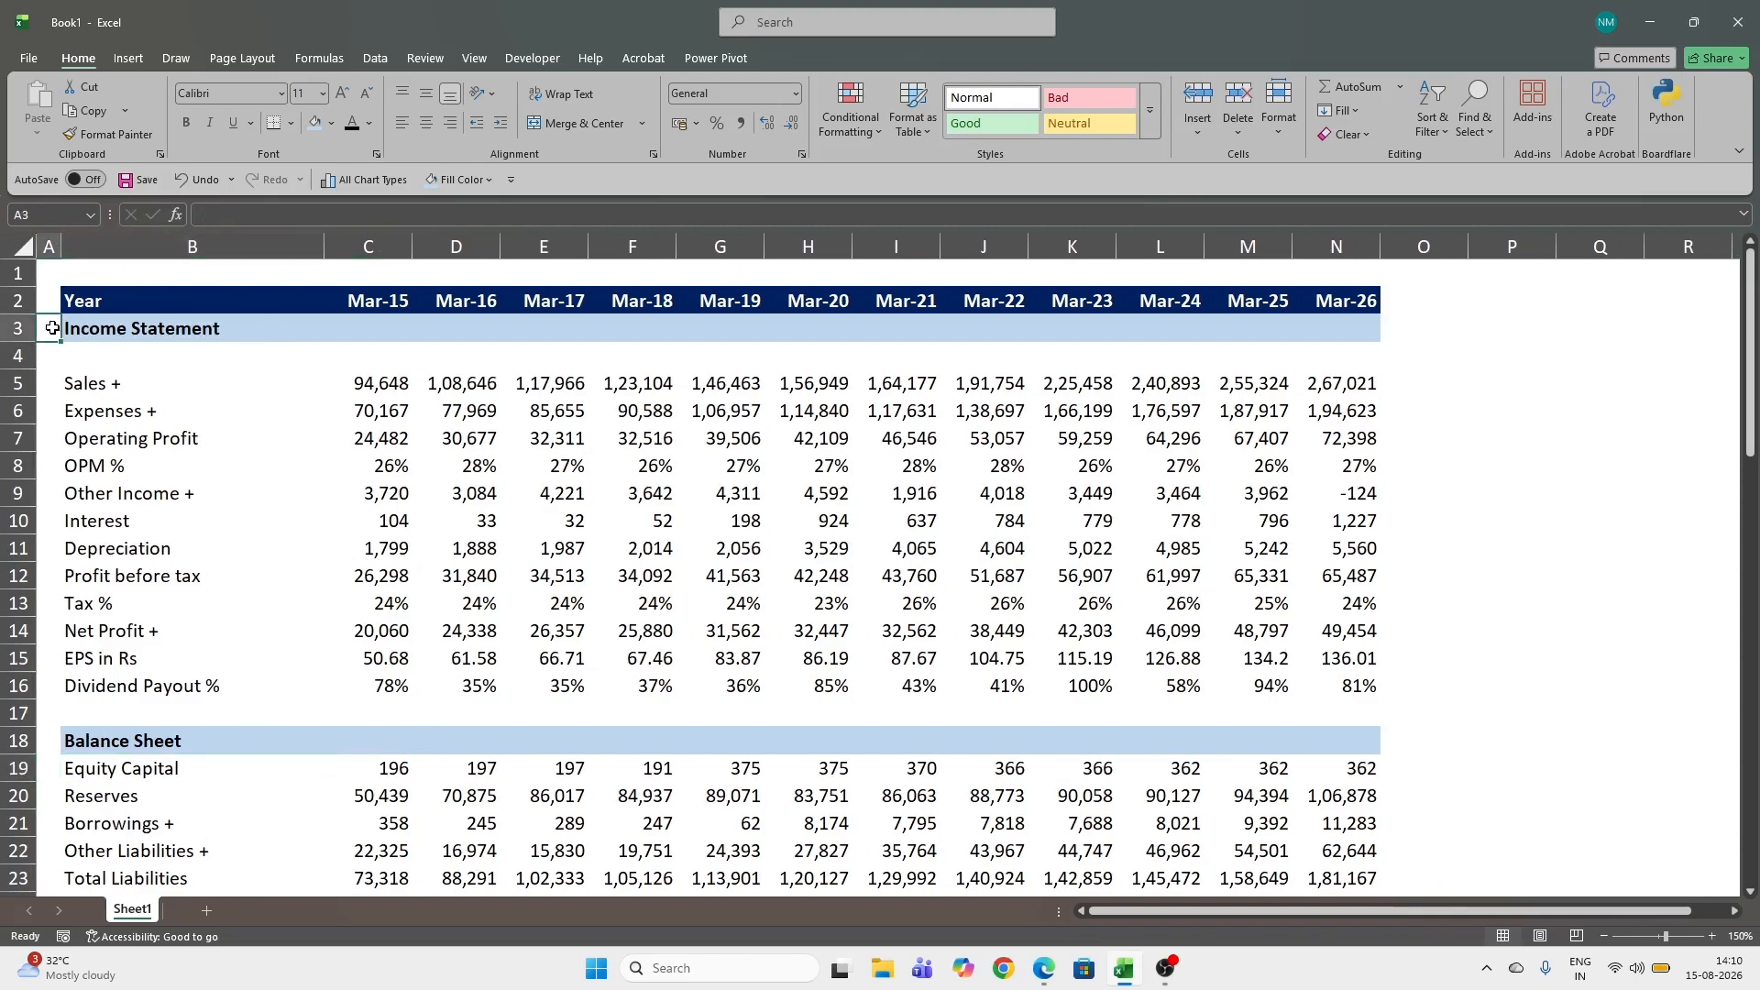
pyautogui.write('#')
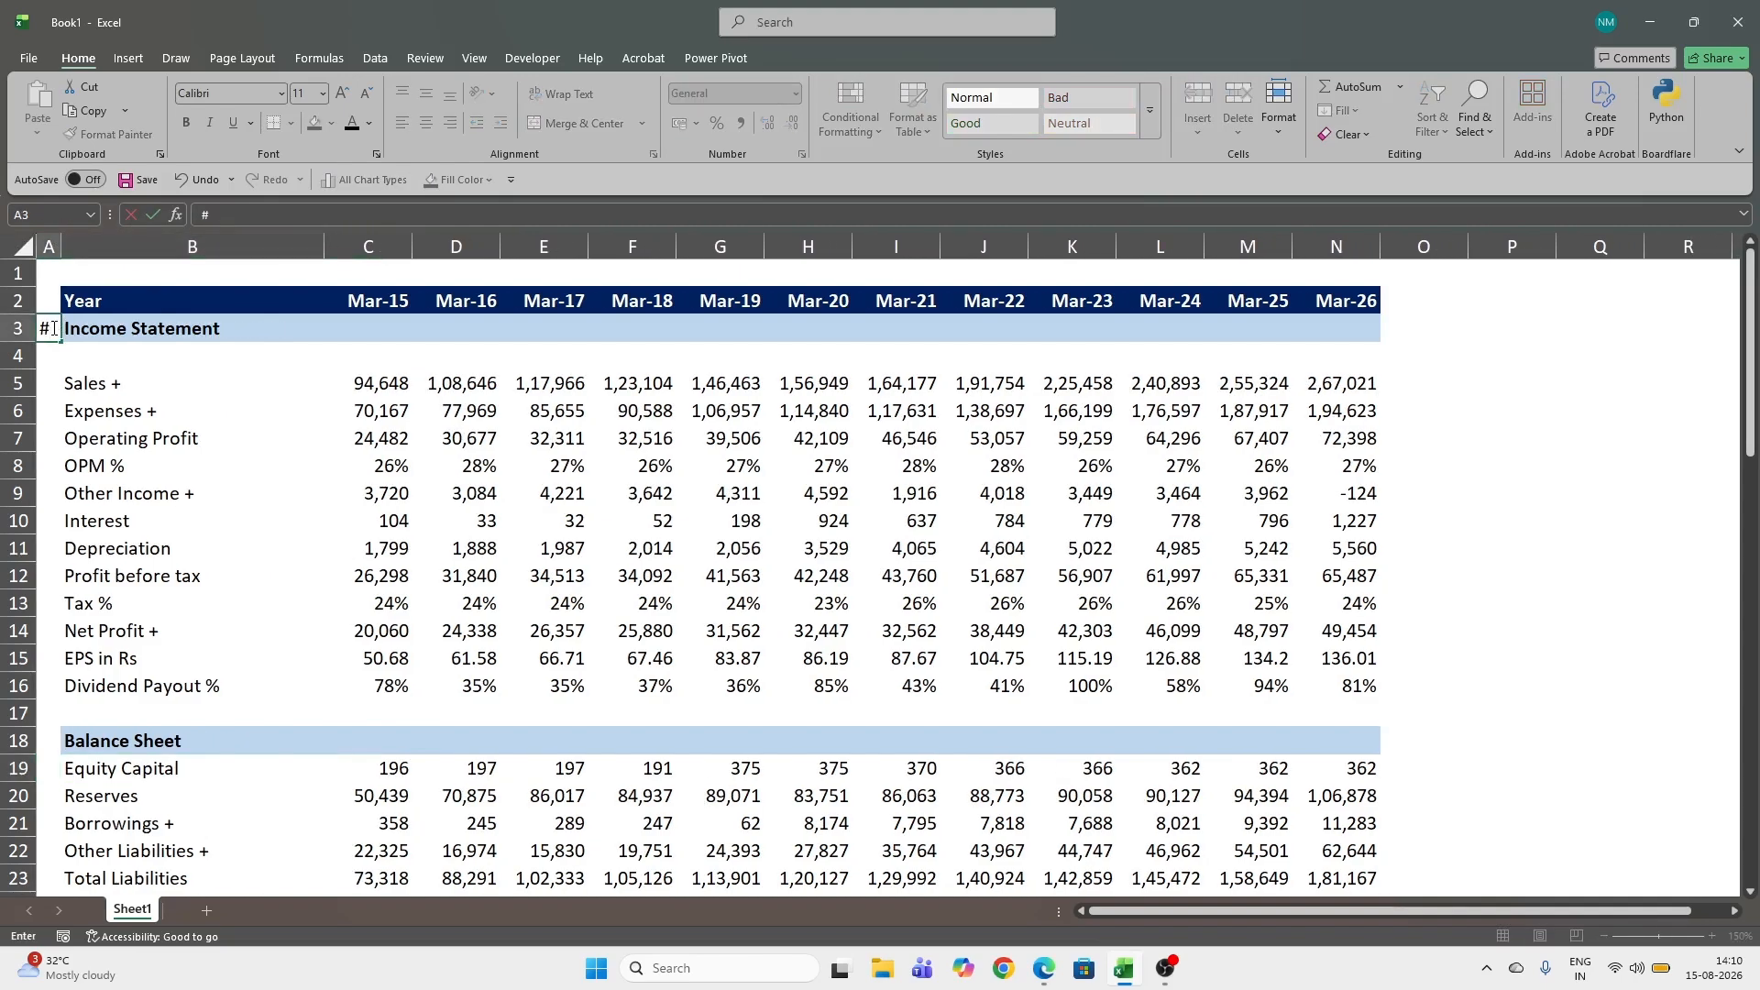
pyautogui.press('Return')
pyautogui.click(47, 739)
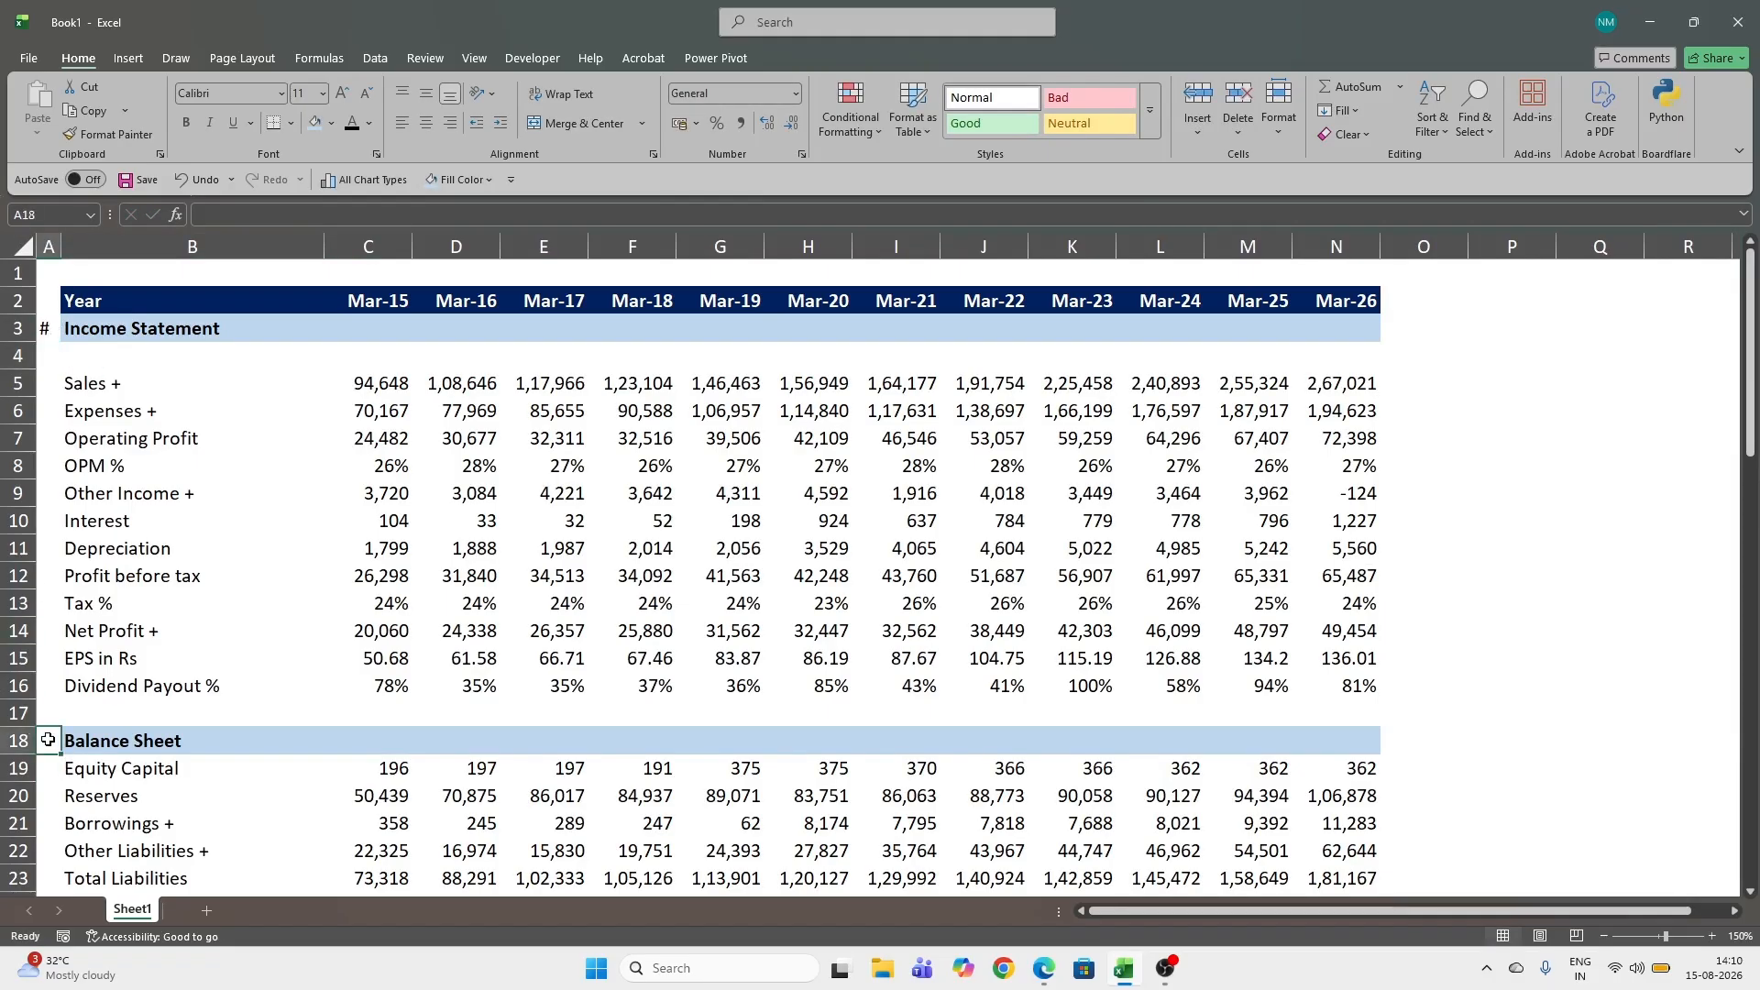
pyautogui.write('#')
pyautogui.click(193, 761)
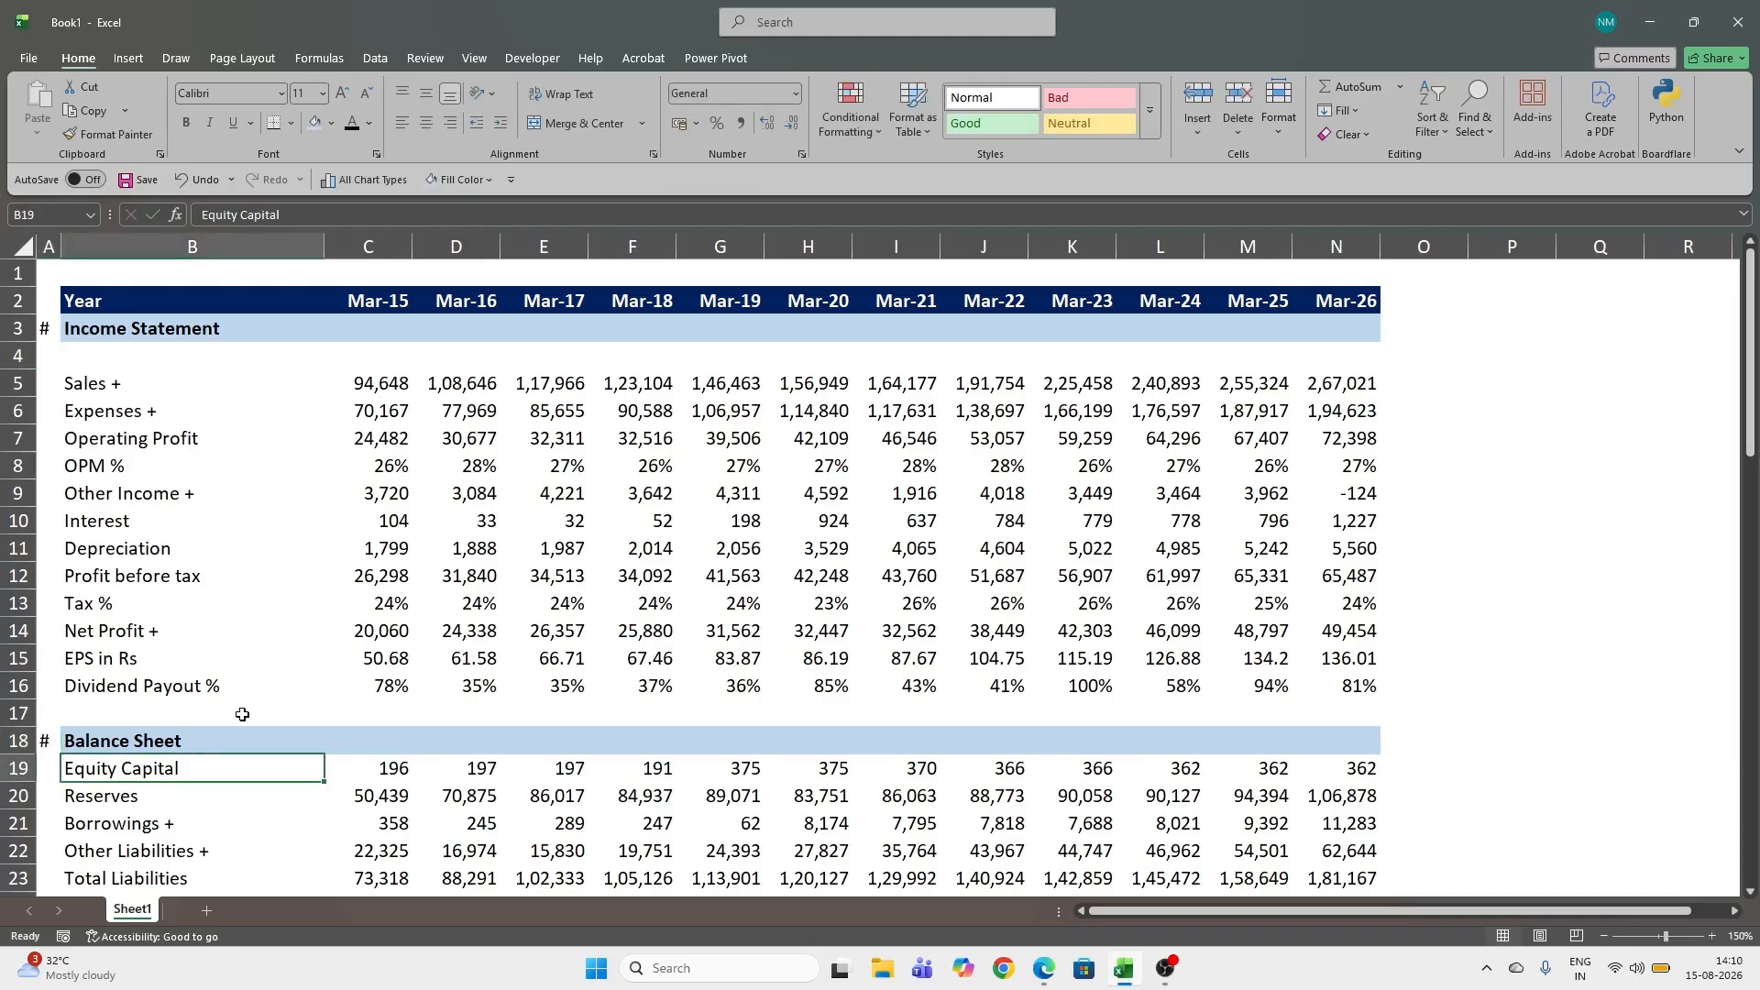
# Copy the whole Balance Sheet heading row over the cash flow period header in row 34 and retitle it "Cashflow Statement".
pyautogui.click(175, 737)
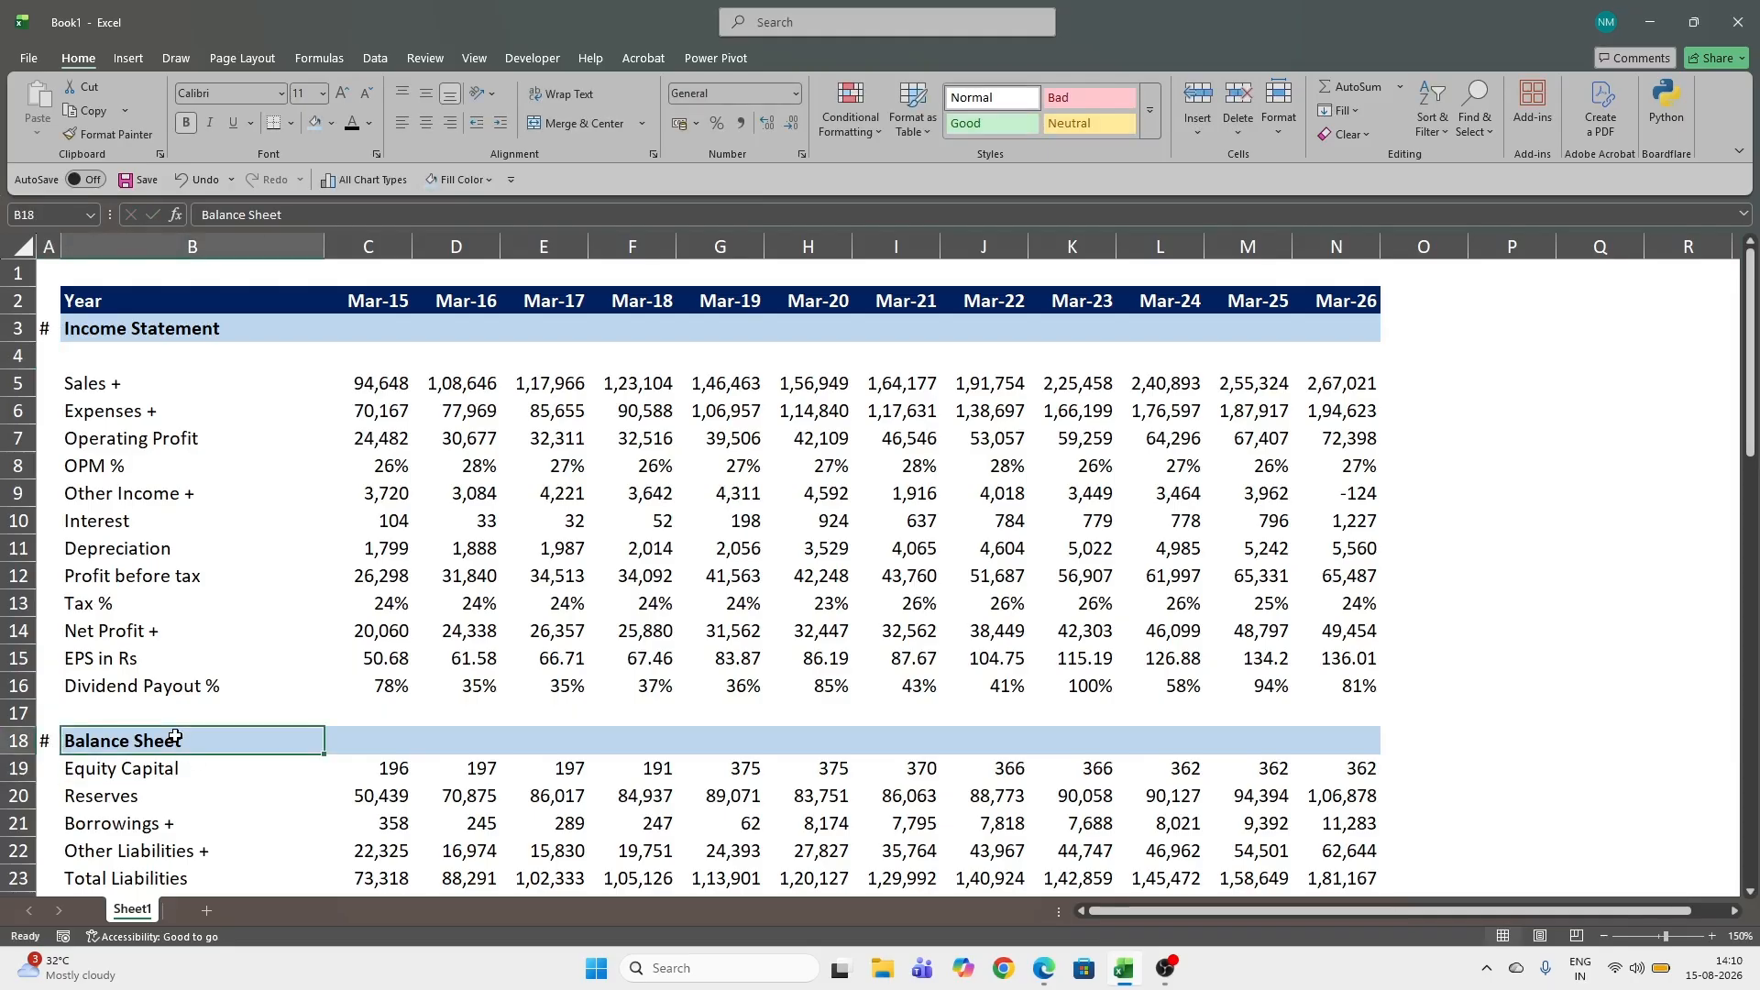
pyautogui.press('Left')
pyautogui.hotkey('shift', 'space')
pyautogui.hotkey('ctrl', 'c')
pyautogui.press('Down')
pyautogui.scroll(-6, 176, 737)
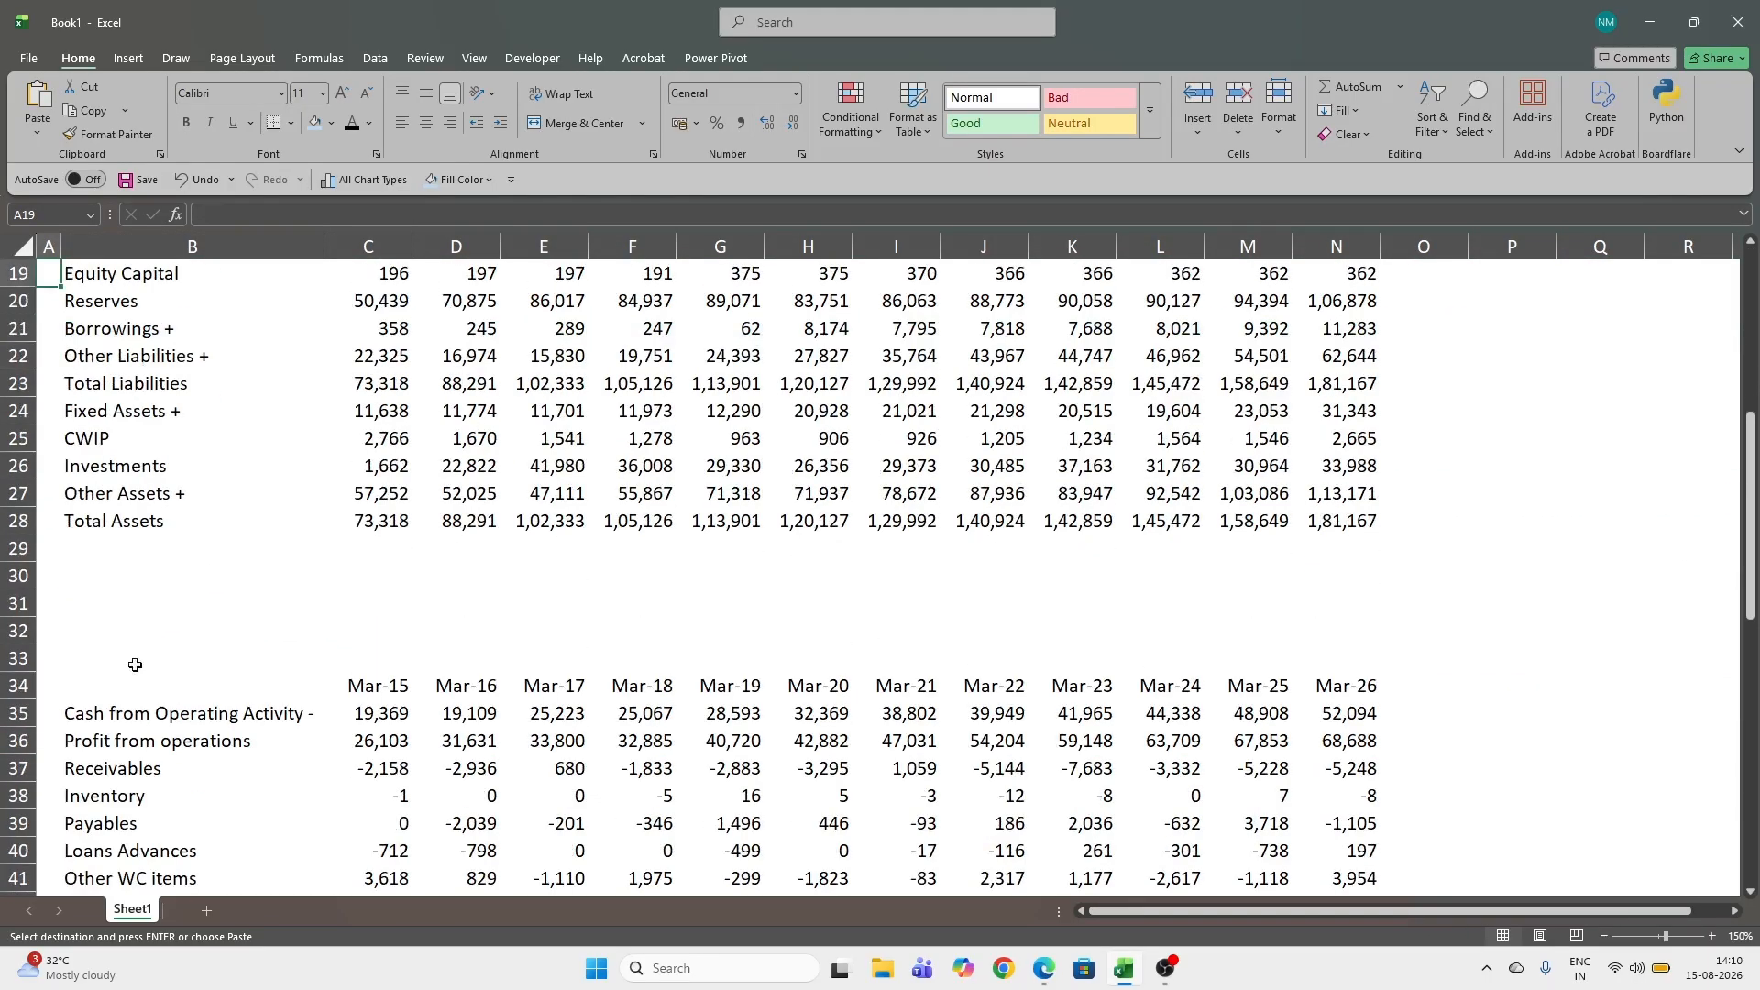
pyautogui.click(57, 684)
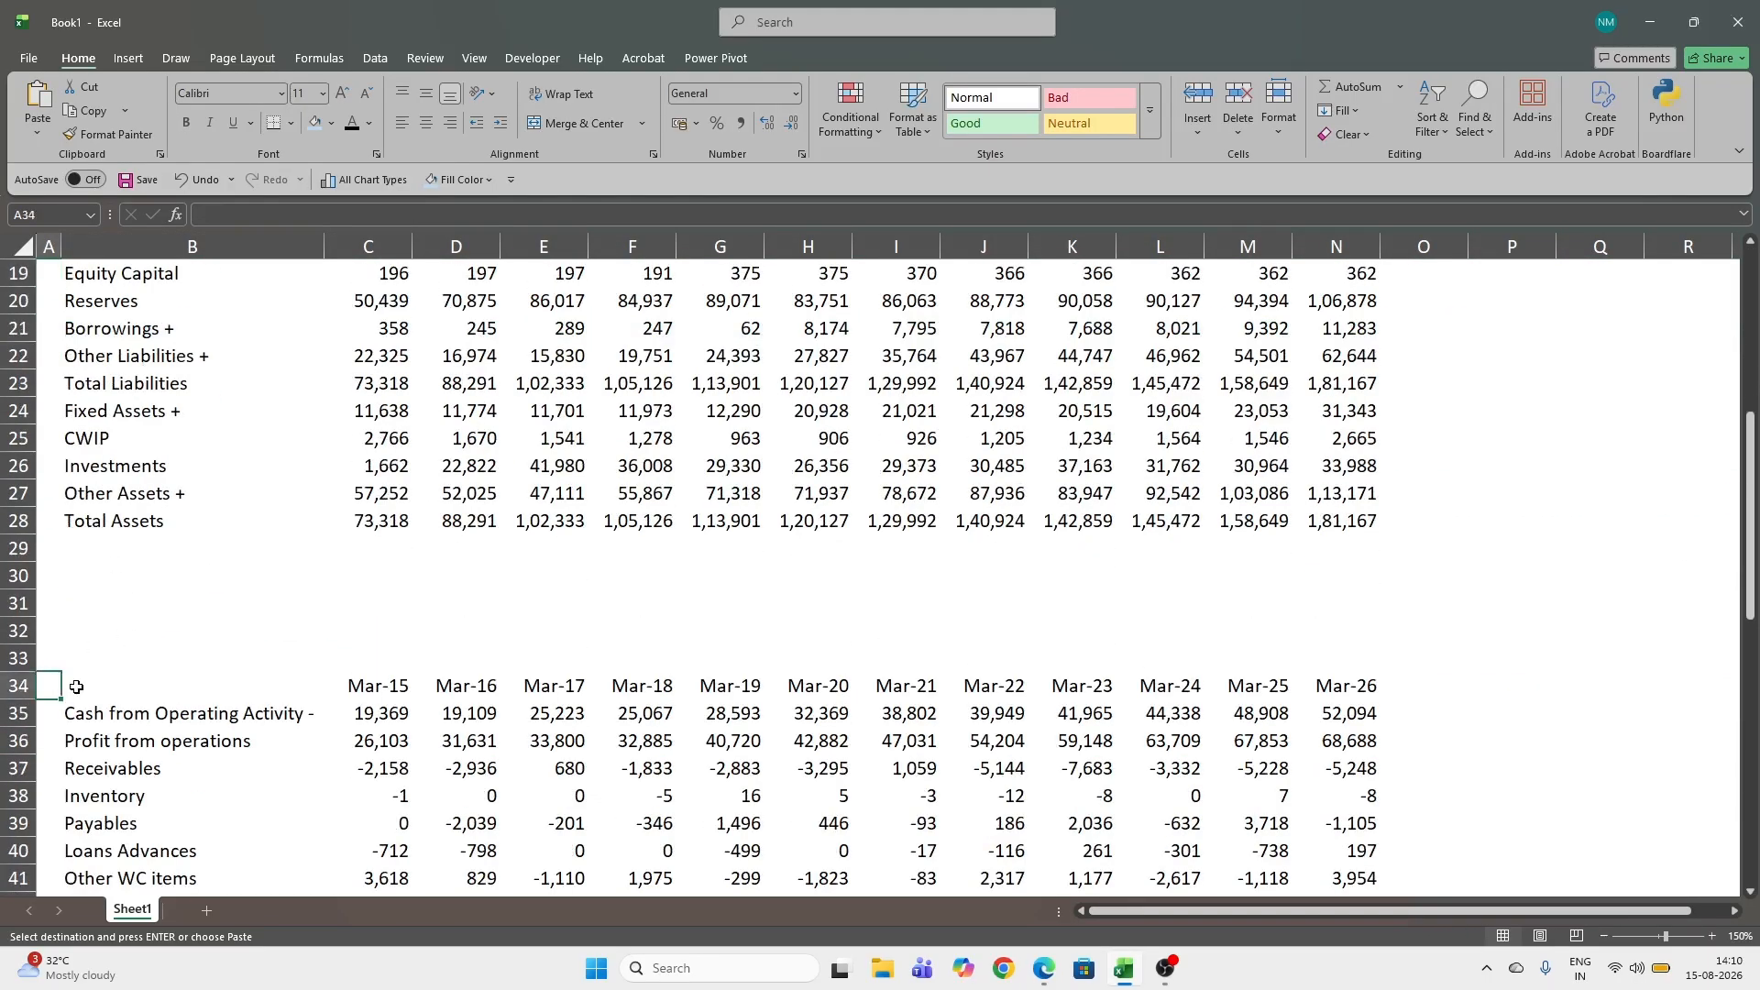
pyautogui.hotkey('ctrl', 'v')
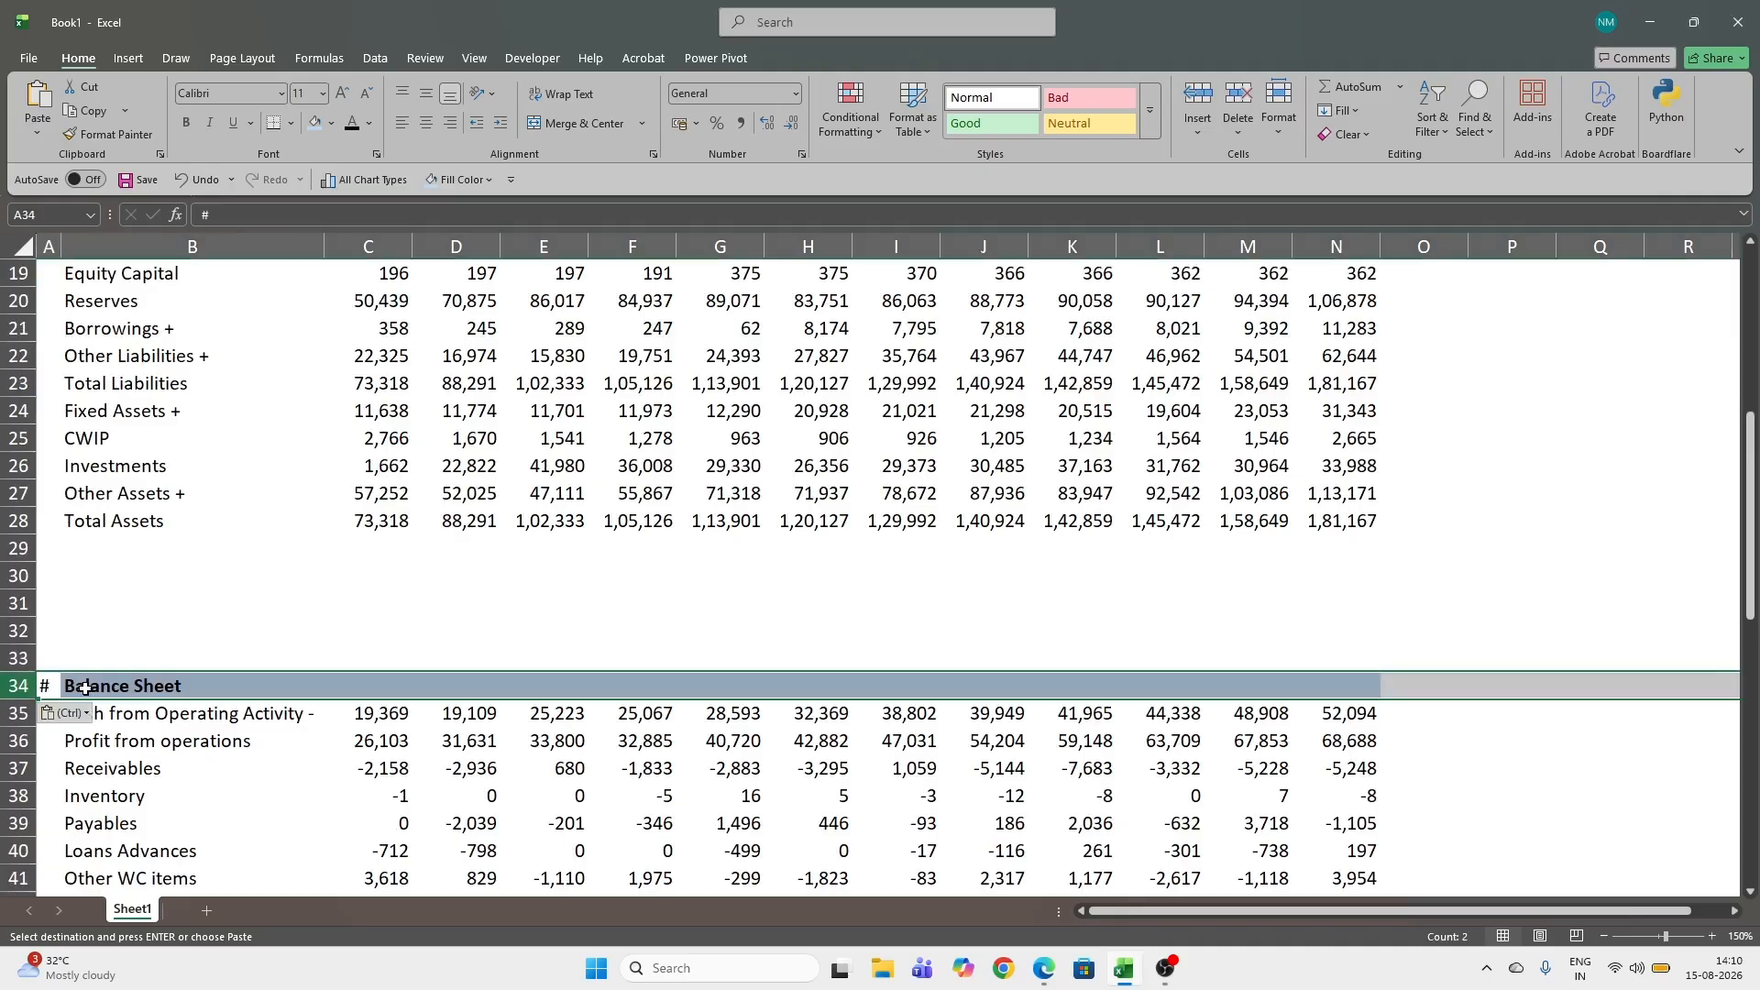
pyautogui.click(85, 687)
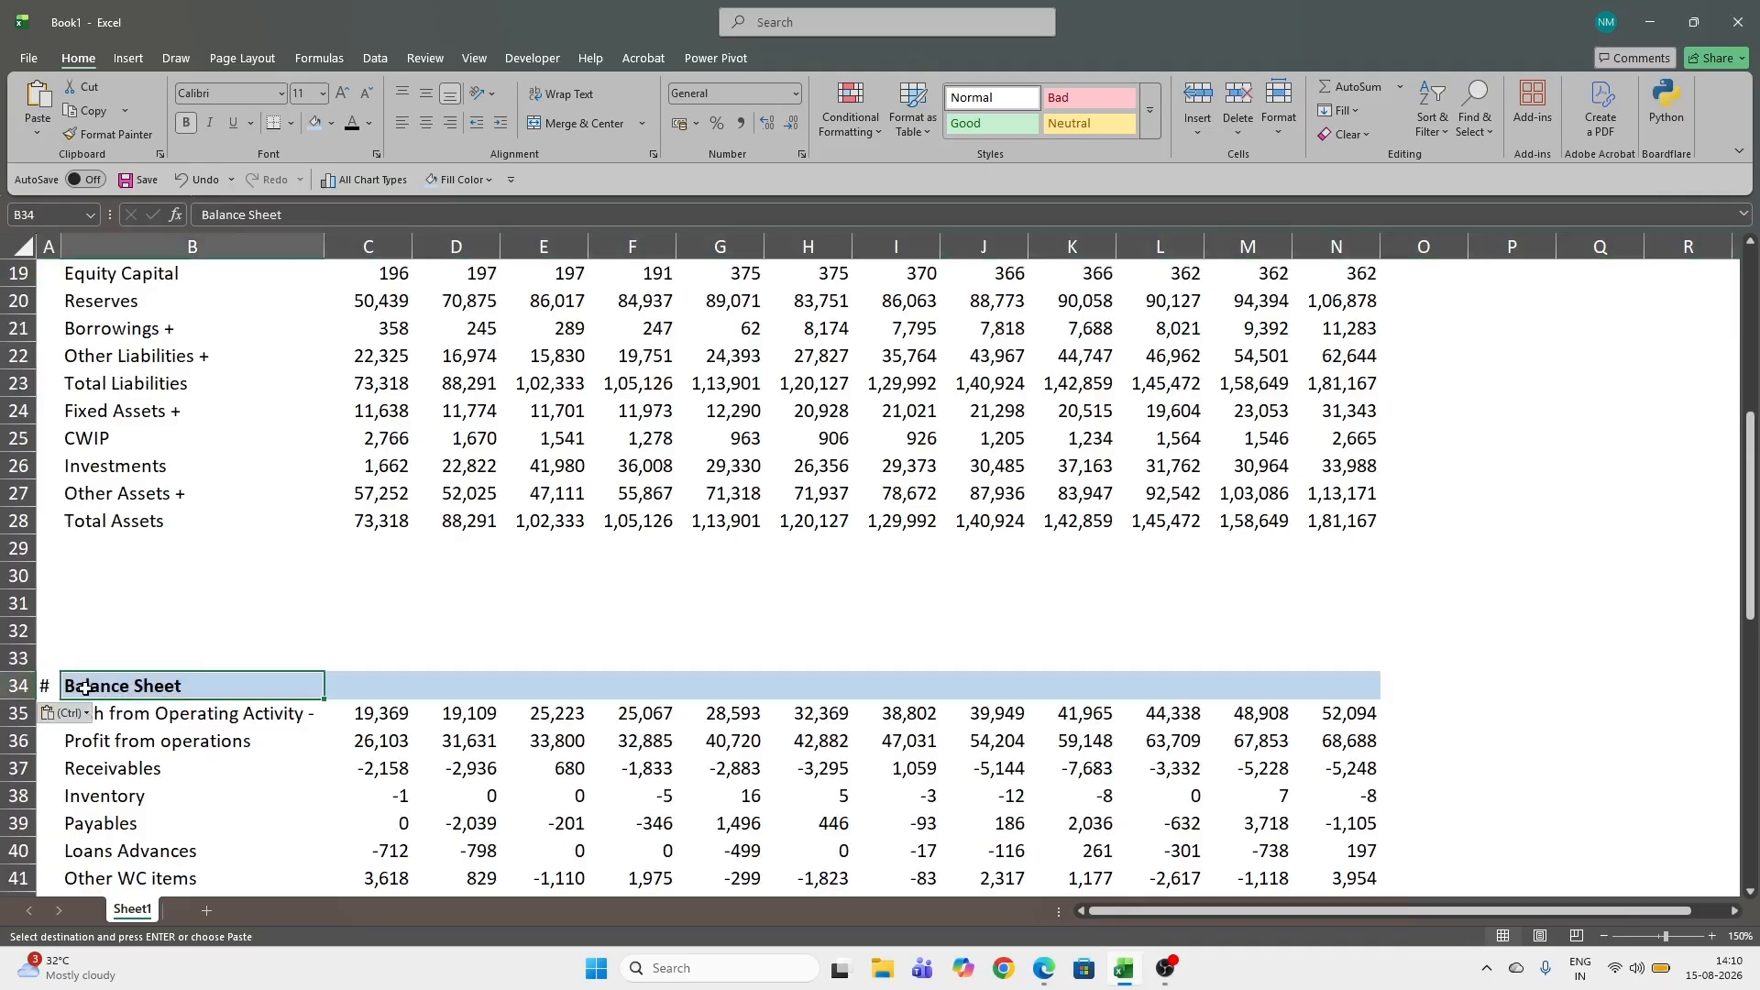
pyautogui.write('Cash')
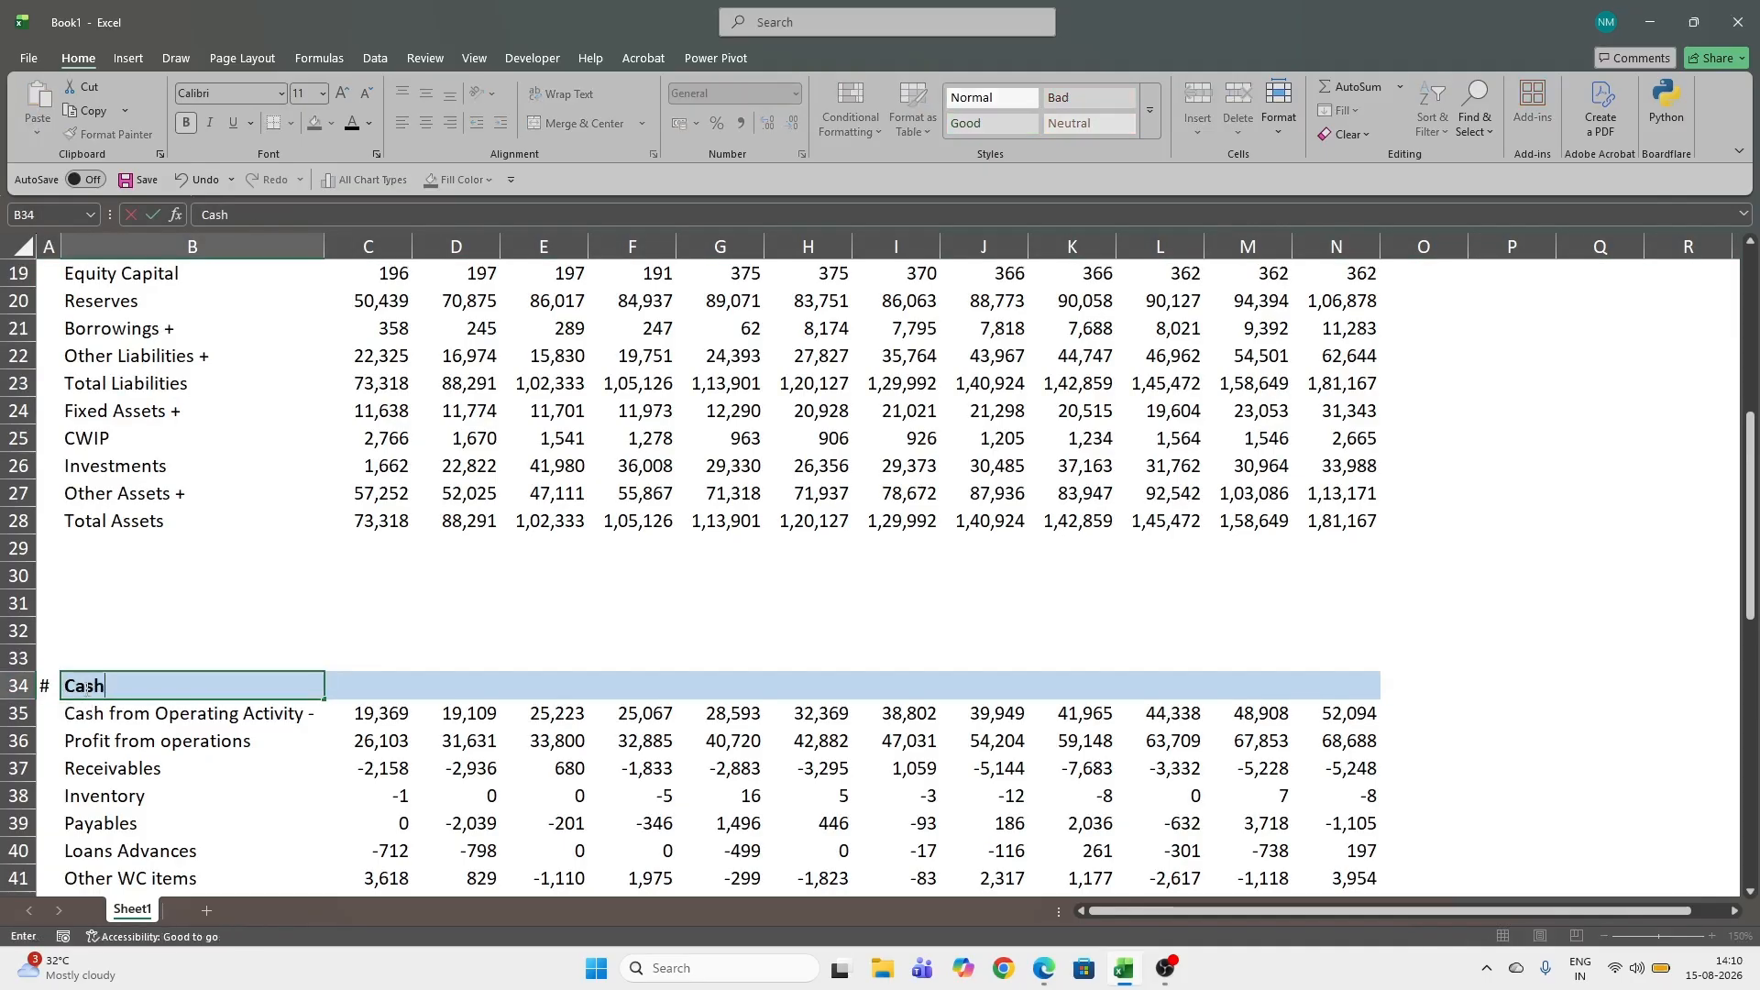
pyautogui.write('flow Statement')
pyautogui.press('Return')
pyautogui.press('Up')
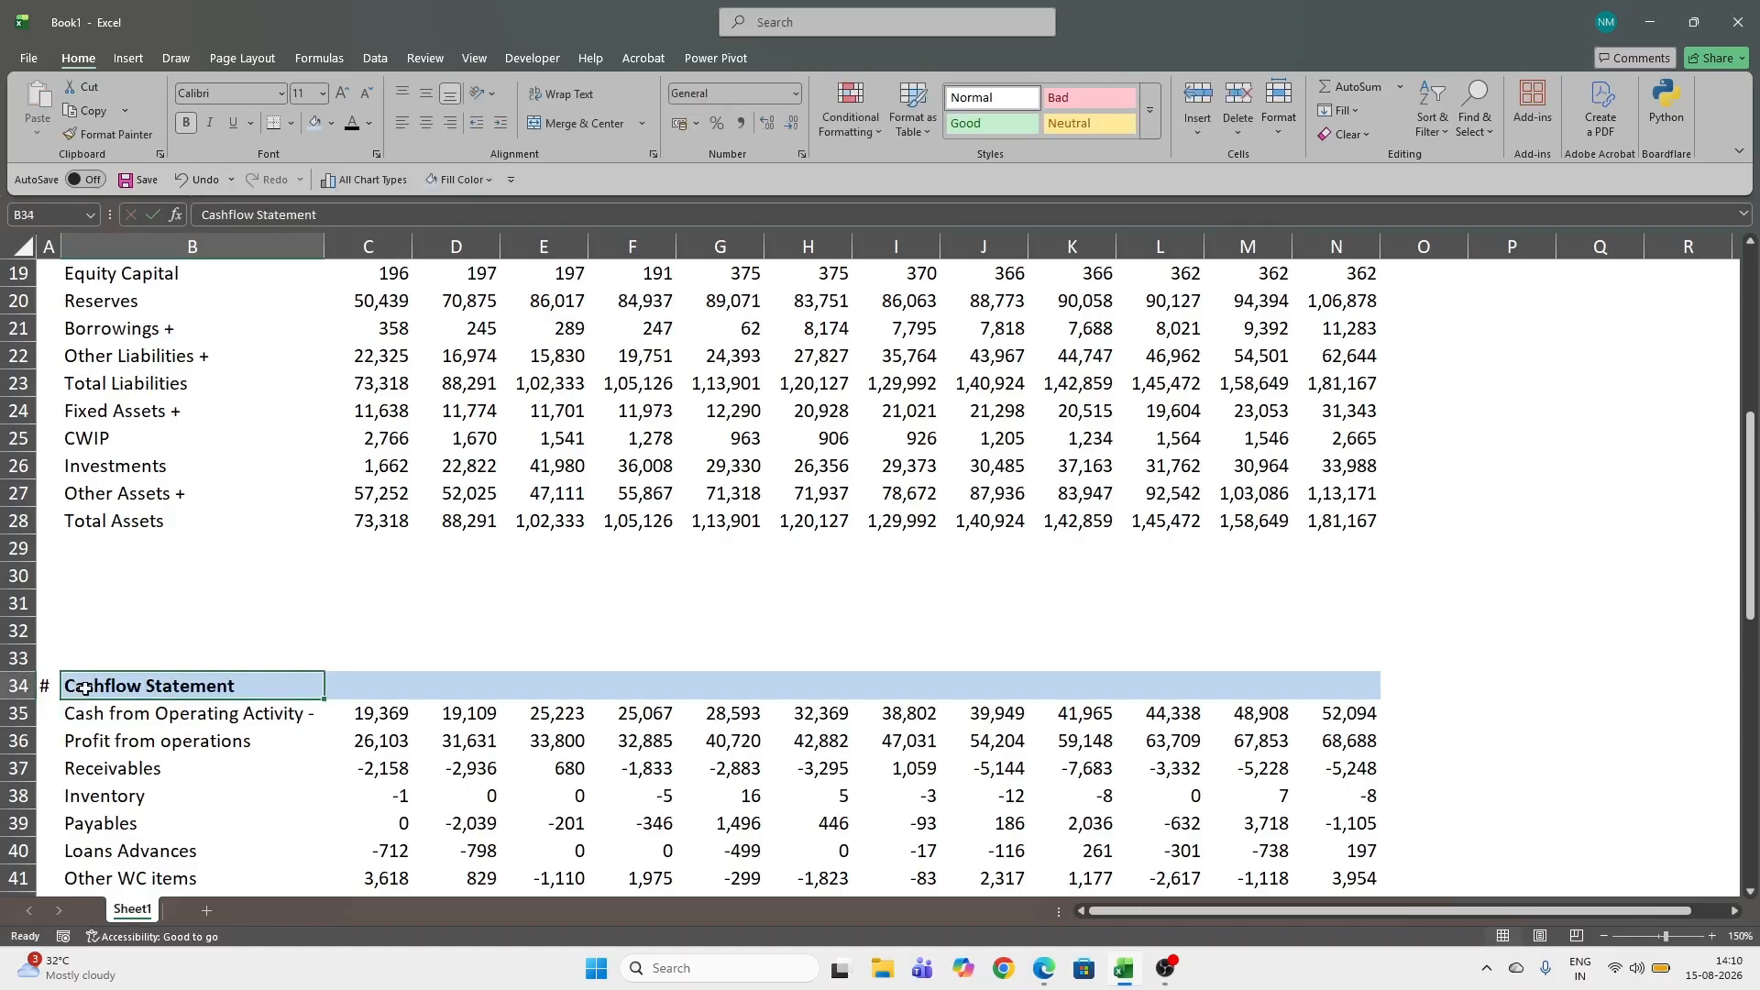
# Delete the four blank rows from row 30 so one blank row separates Total Assets from the Cashflow Statement heading.
pyautogui.click(27, 574)
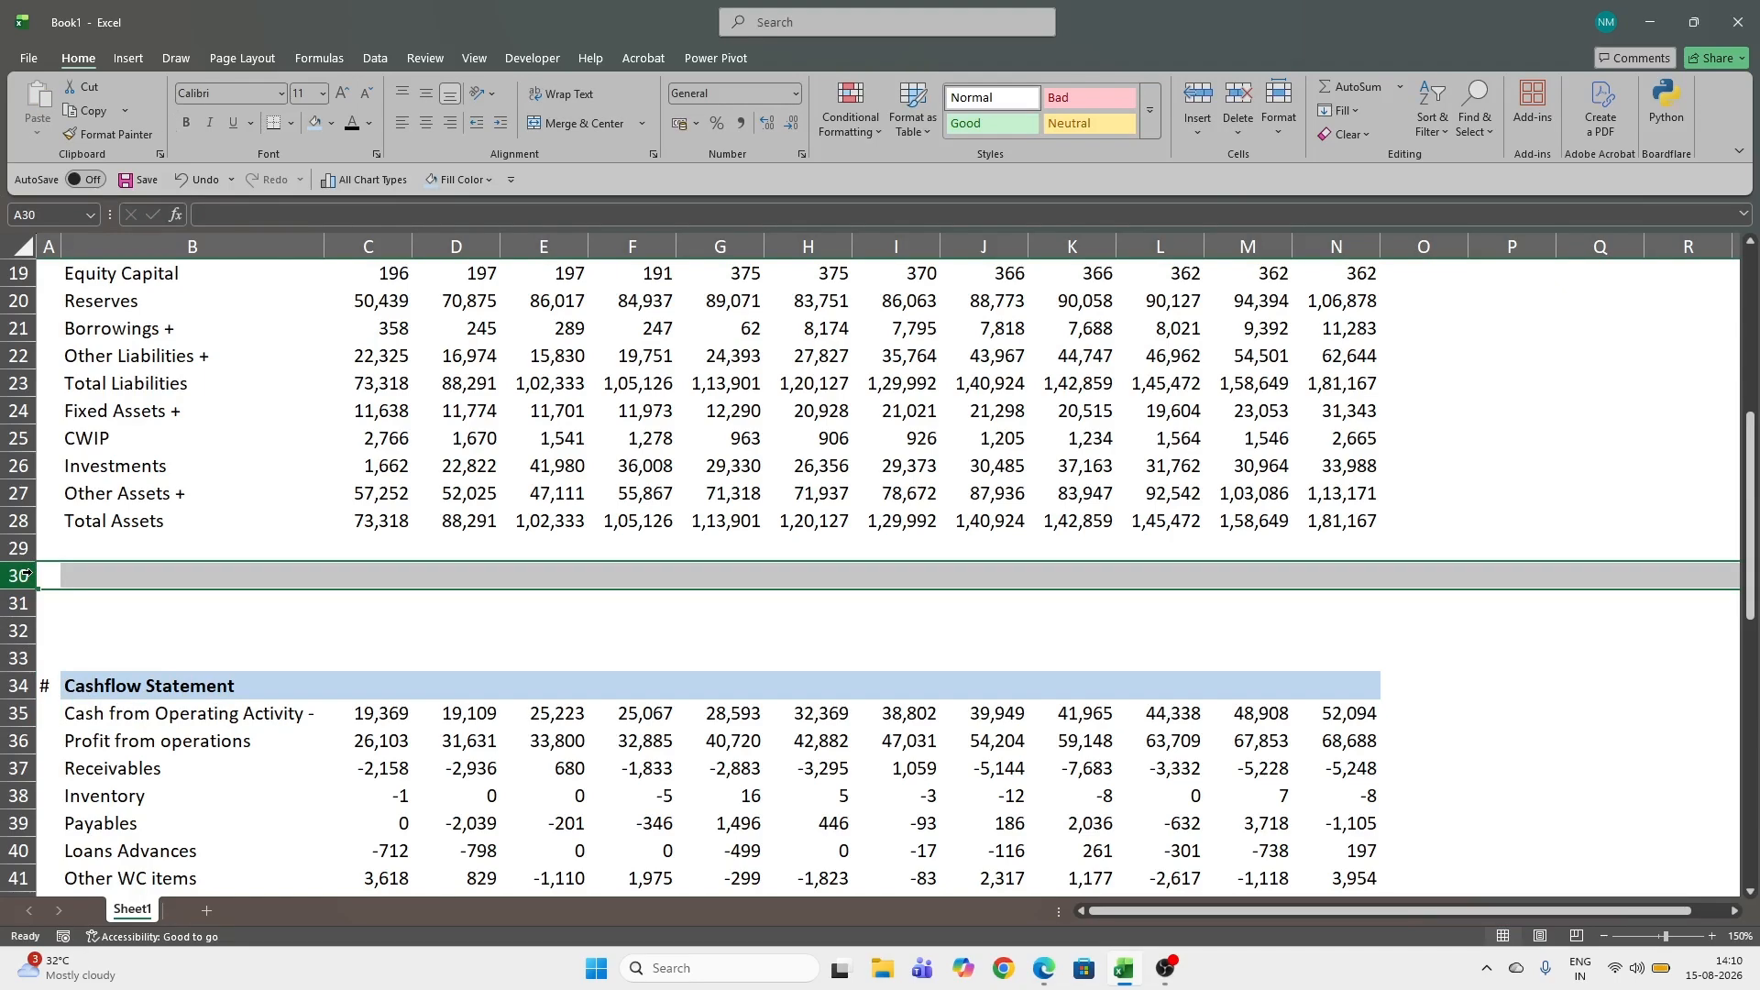
pyautogui.hotkey('ctrl', '-')
pyautogui.hotkey('ctrl', '-')
pyautogui.hotkey('ctrl', '-')
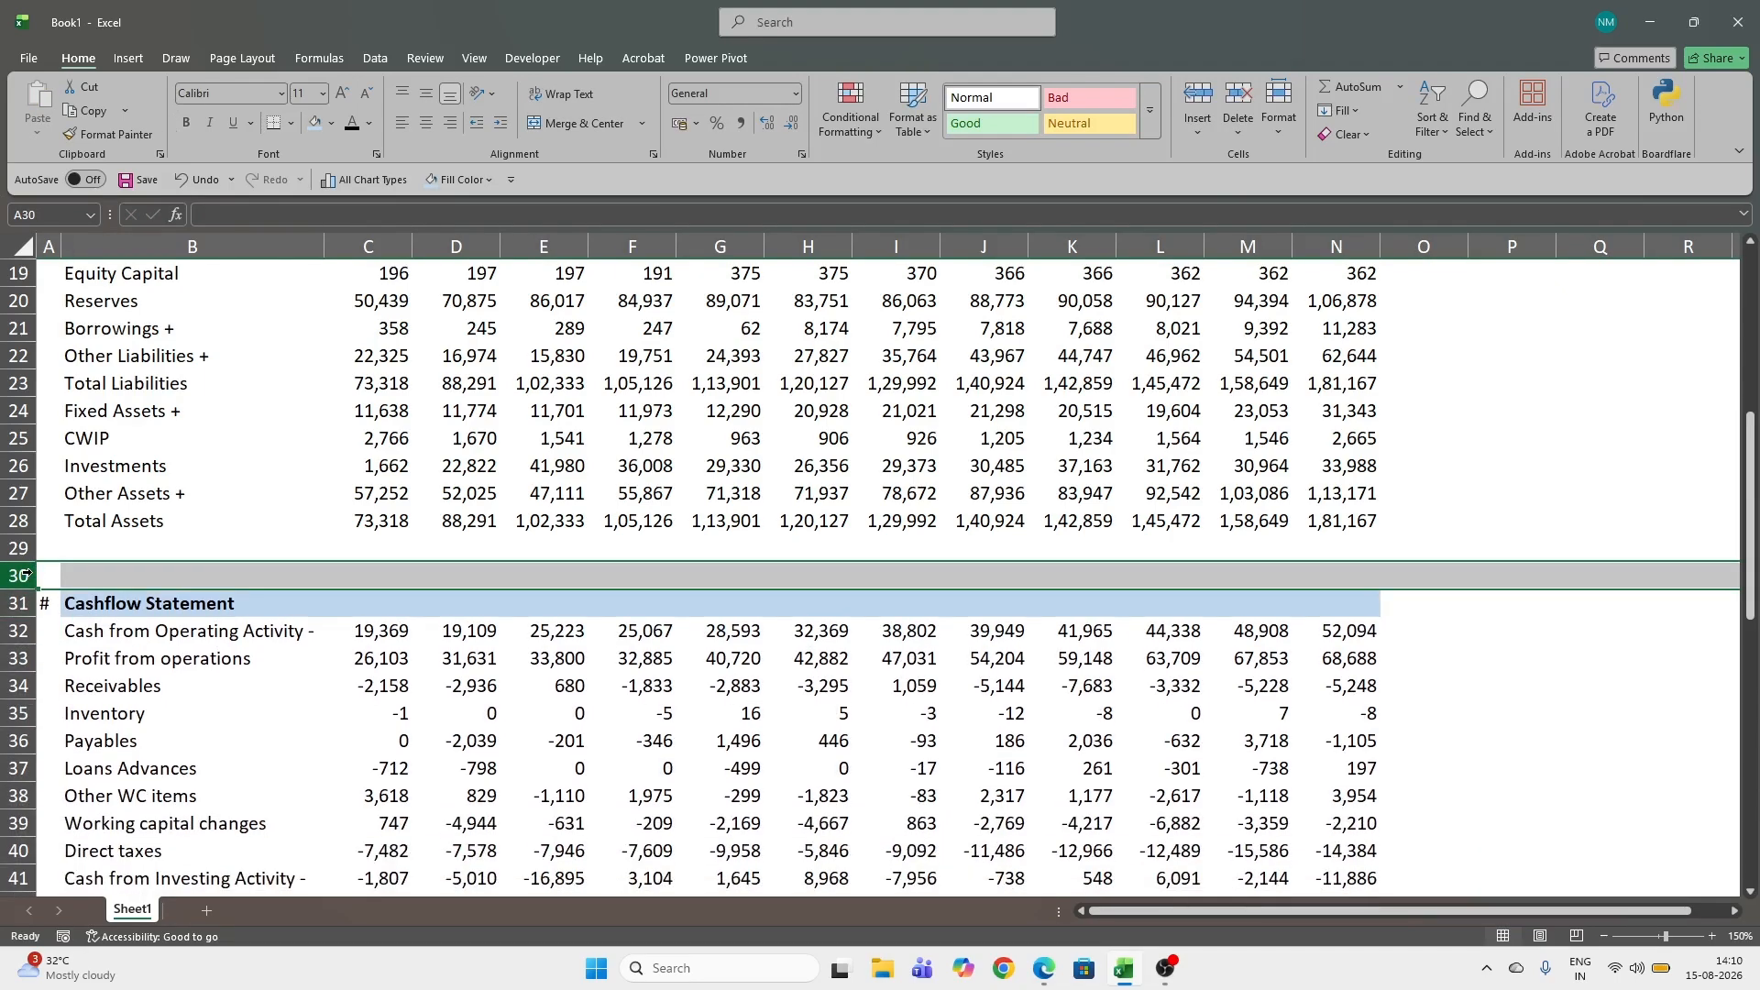
pyautogui.hotkey('ctrl', '-')
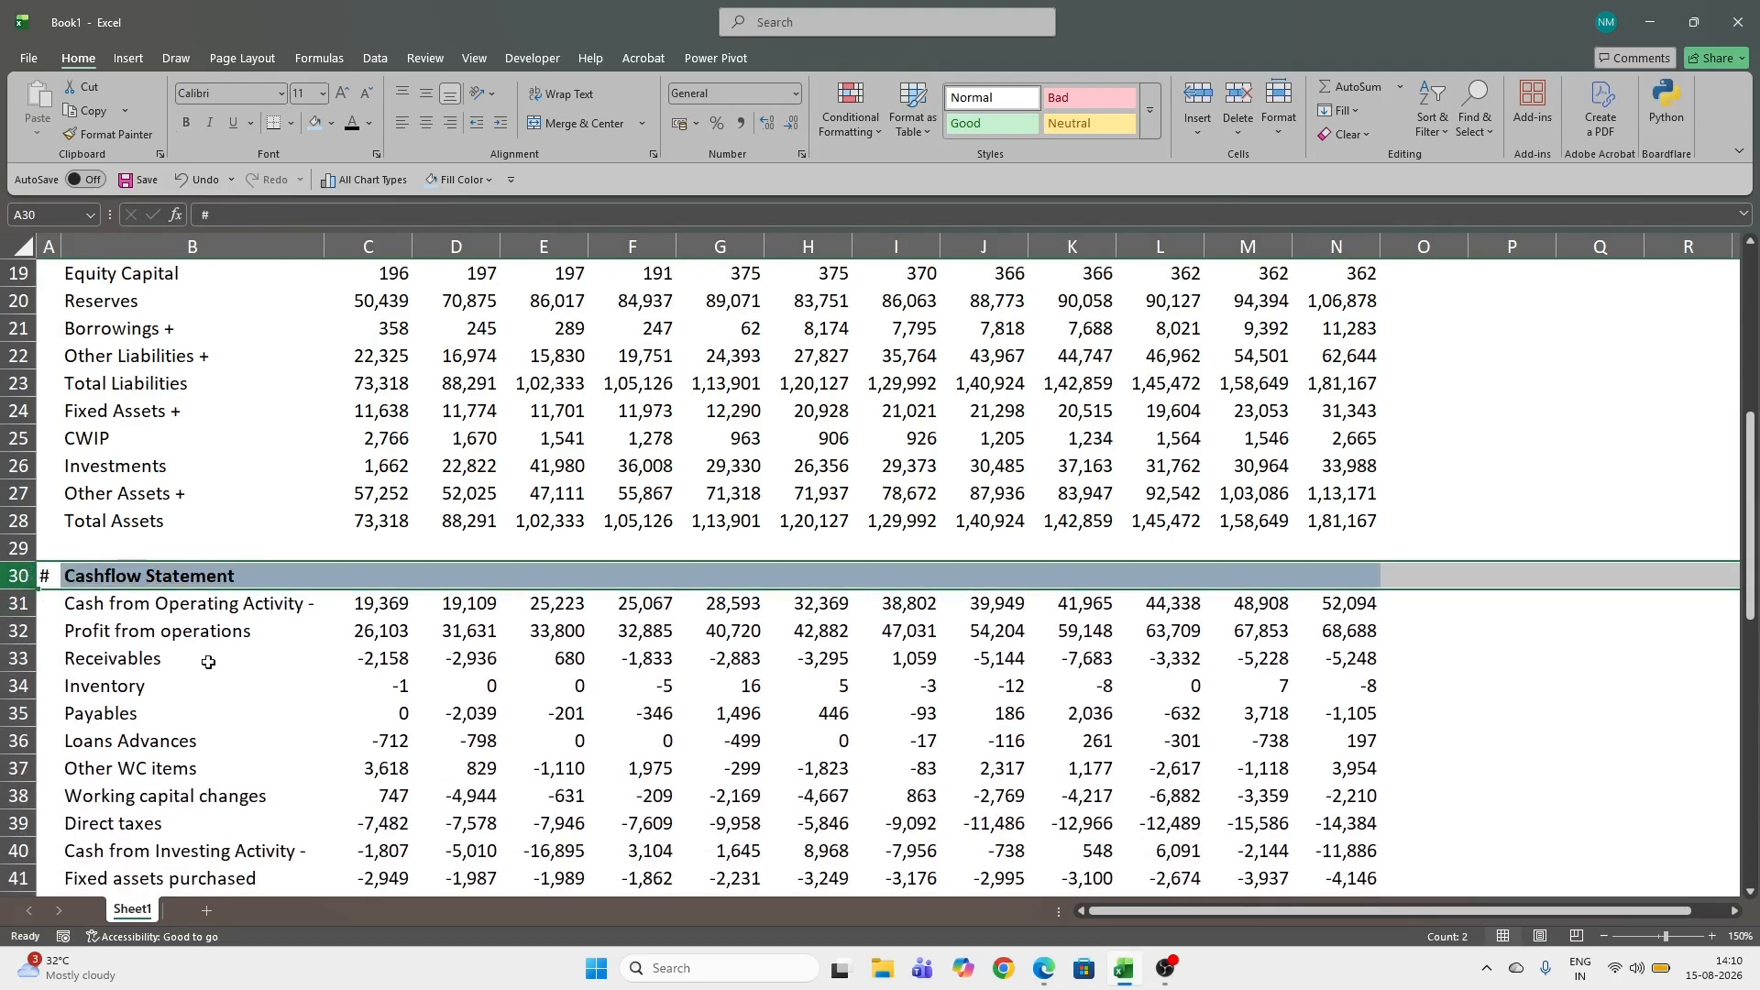
# Freeze the panes at B3, locking the header rows 1 and 2 and column A.
pyautogui.scroll(6, 225, 643)
pyautogui.click(137, 323)
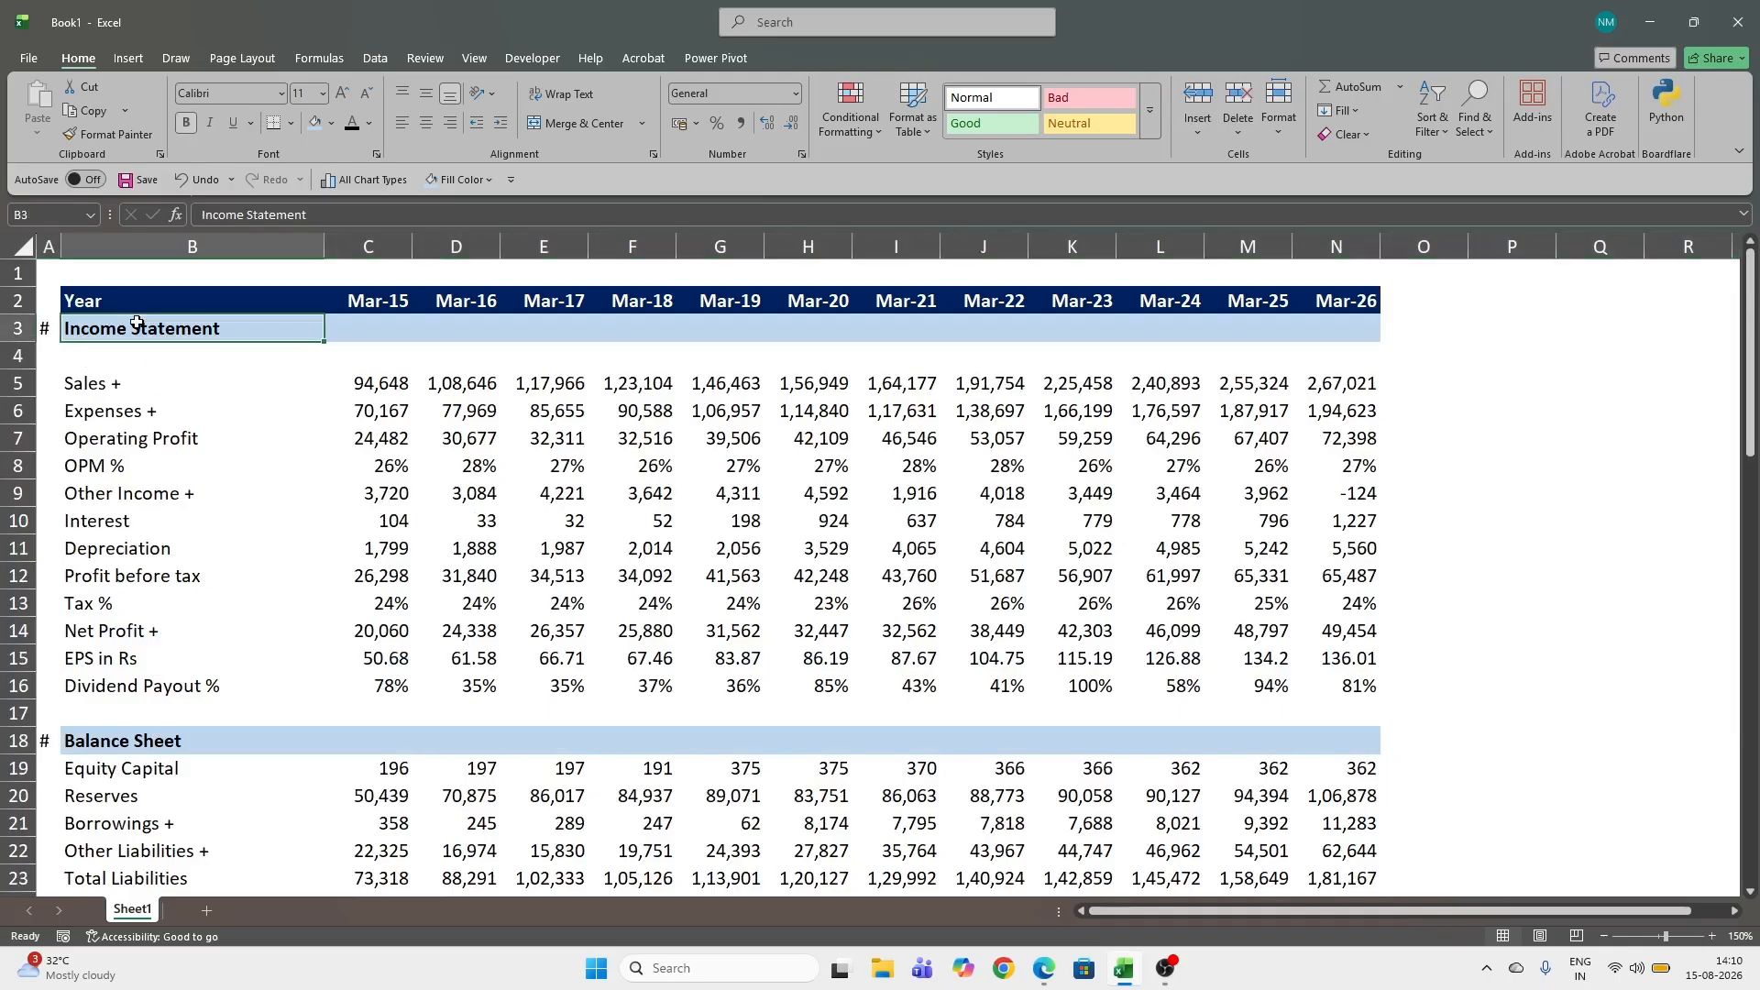
pyautogui.hotkey('alt', 'w')
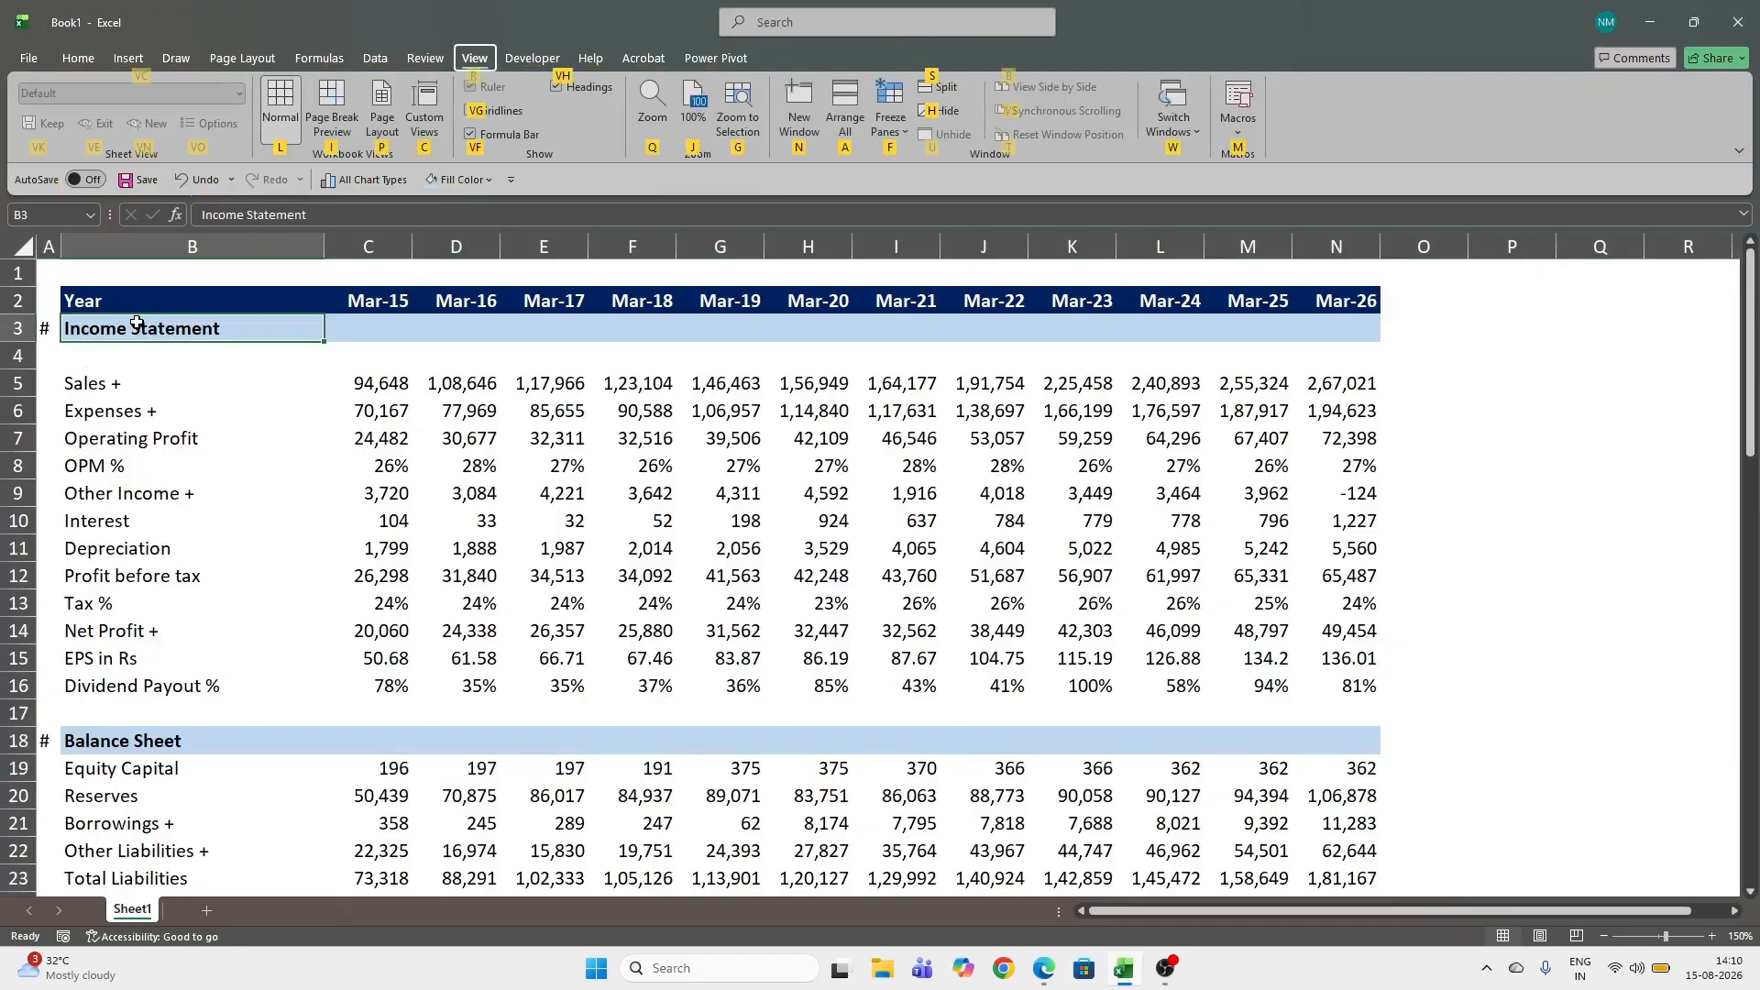
# Review the Income Statement, Balance Sheet and Cashflow Statement sections beneath the frozen header row.
pyautogui.scroll(-9, 248, 471)
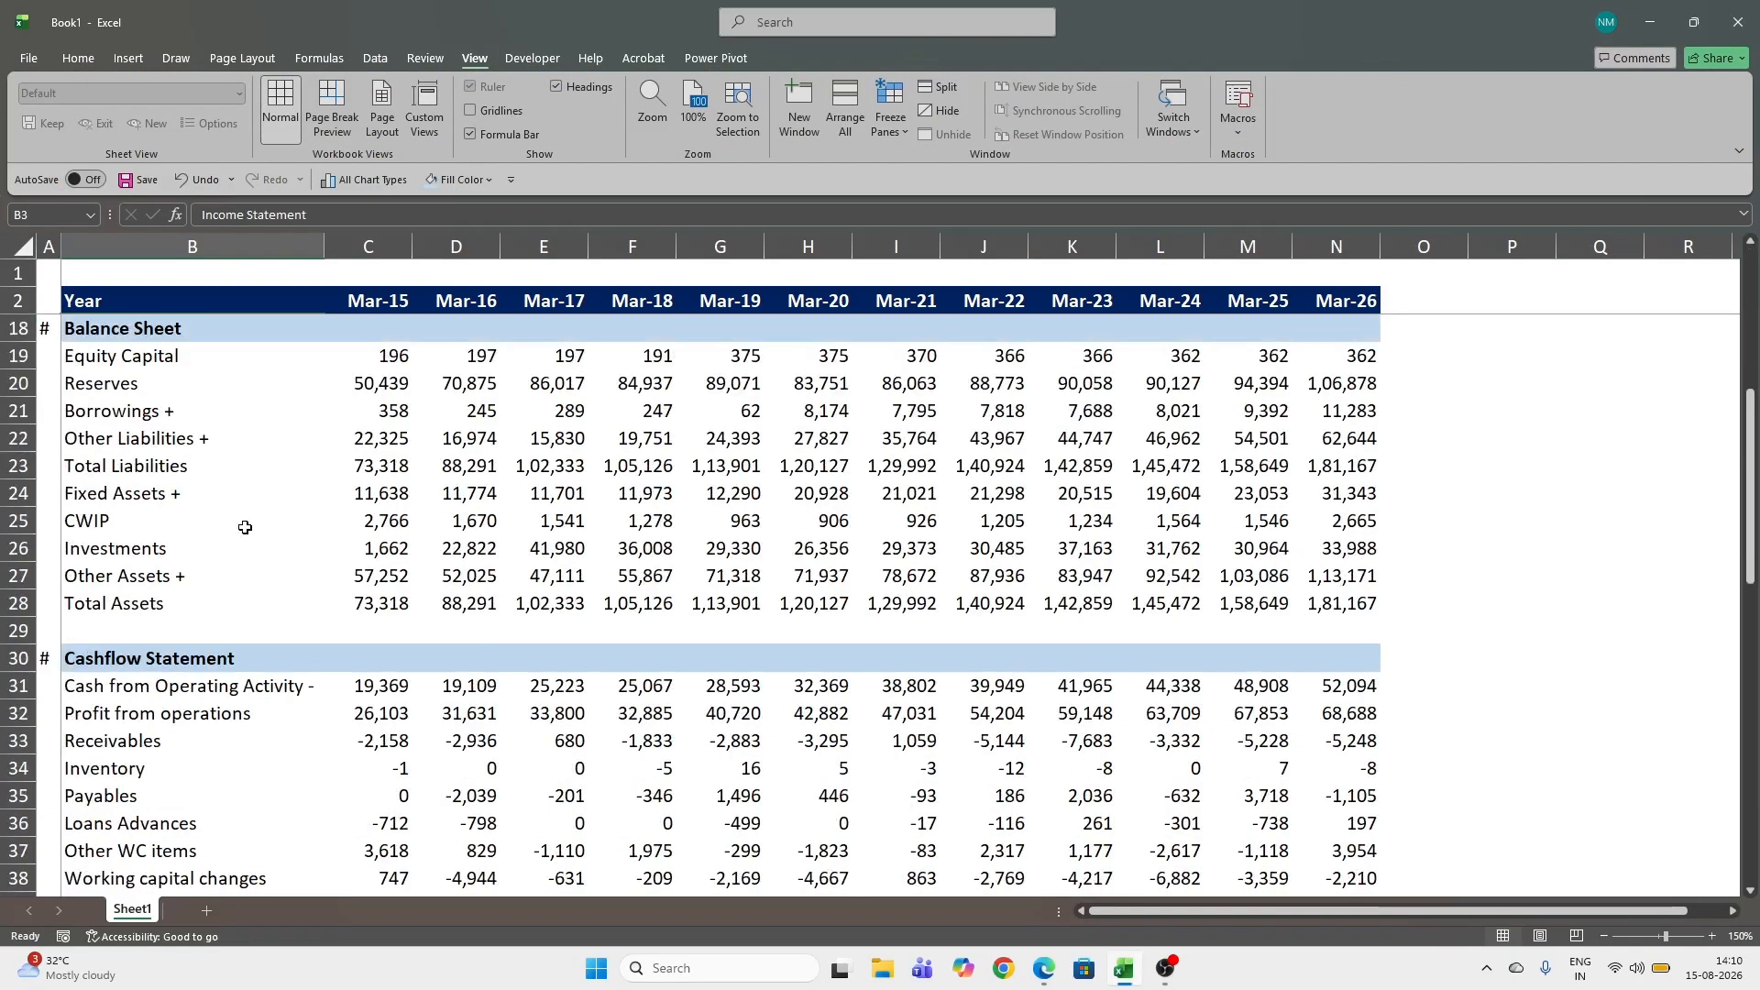
pyautogui.scroll(9, 245, 527)
pyautogui.scroll(-11, 245, 527)
pyautogui.scroll(11, 244, 527)
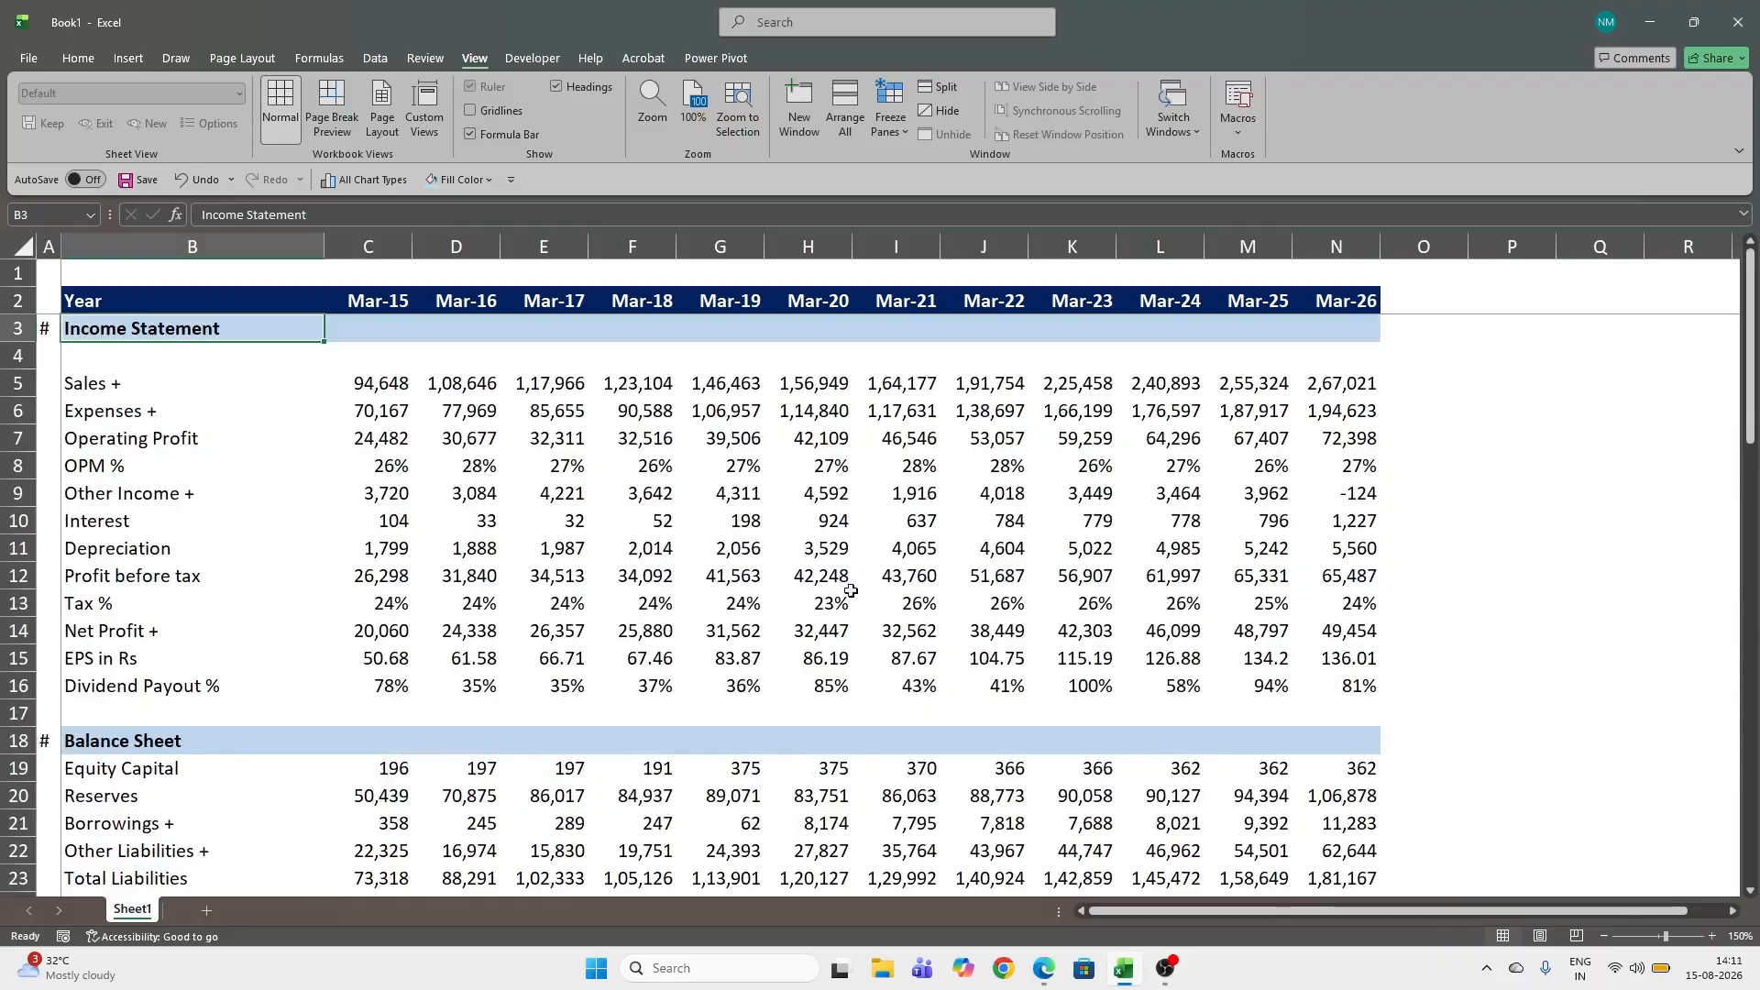
pyautogui.scroll(-3, 700, 605)
pyautogui.scroll(-2, 700, 605)
pyautogui.scroll(-3, 577, 555)
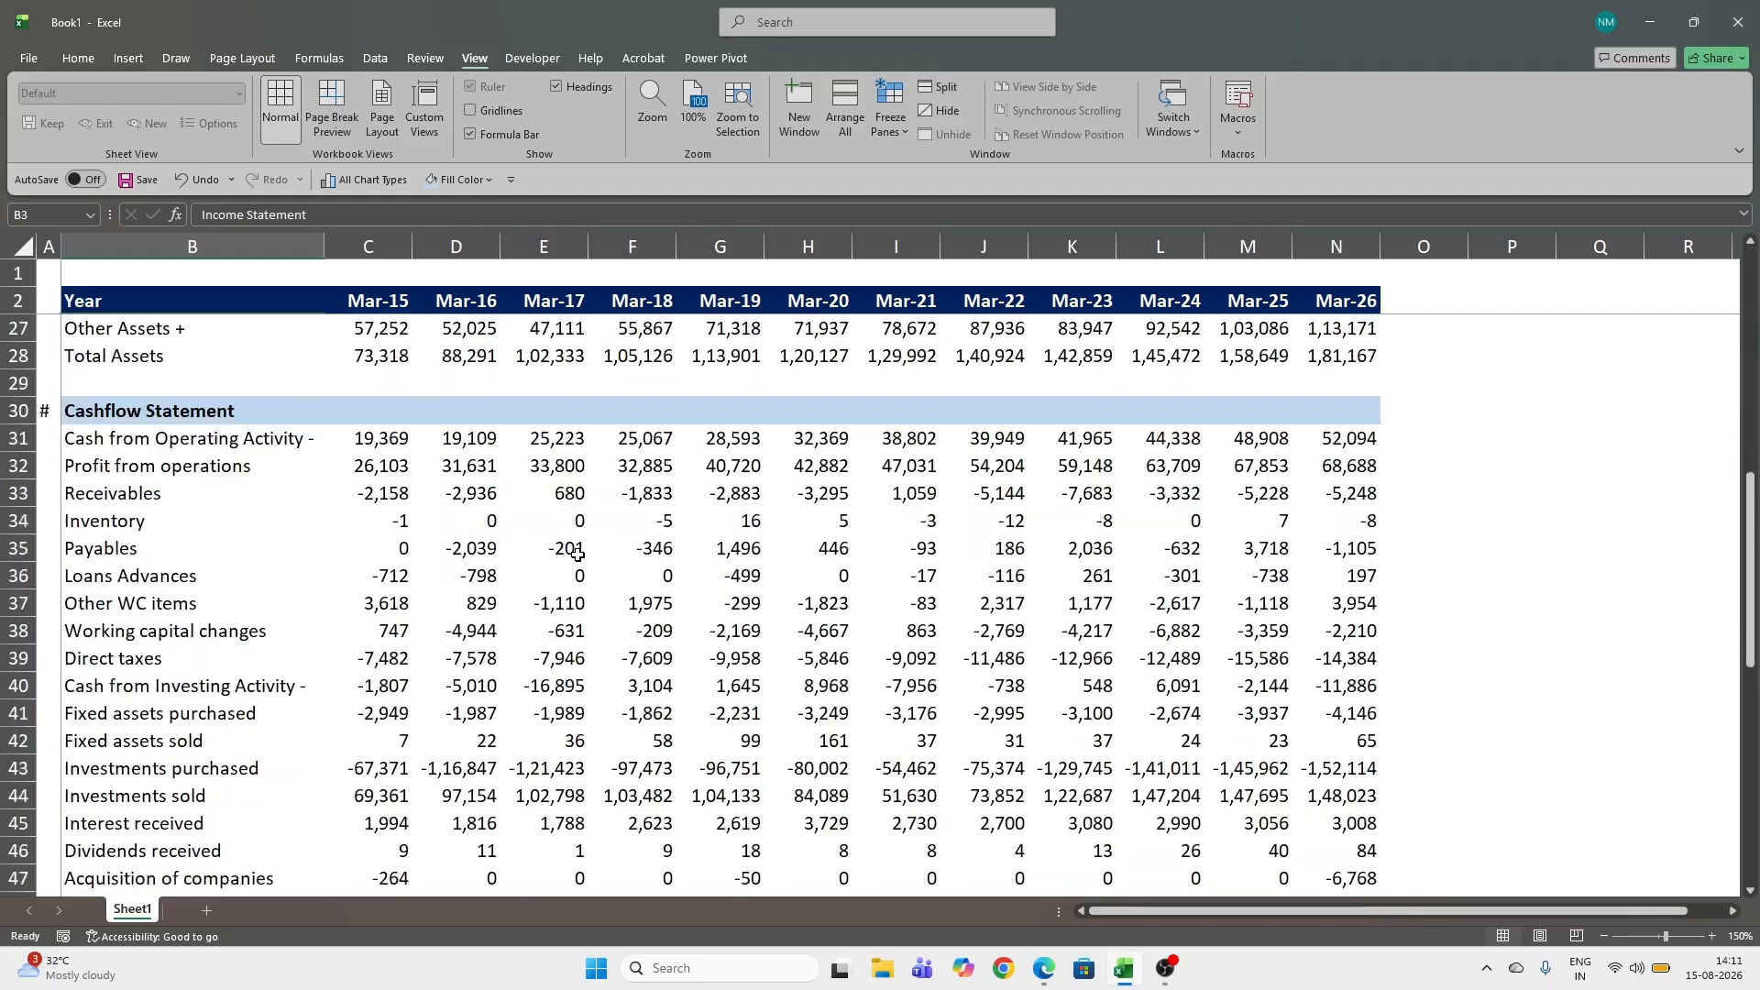
pyautogui.scroll(-7, 815, 580)
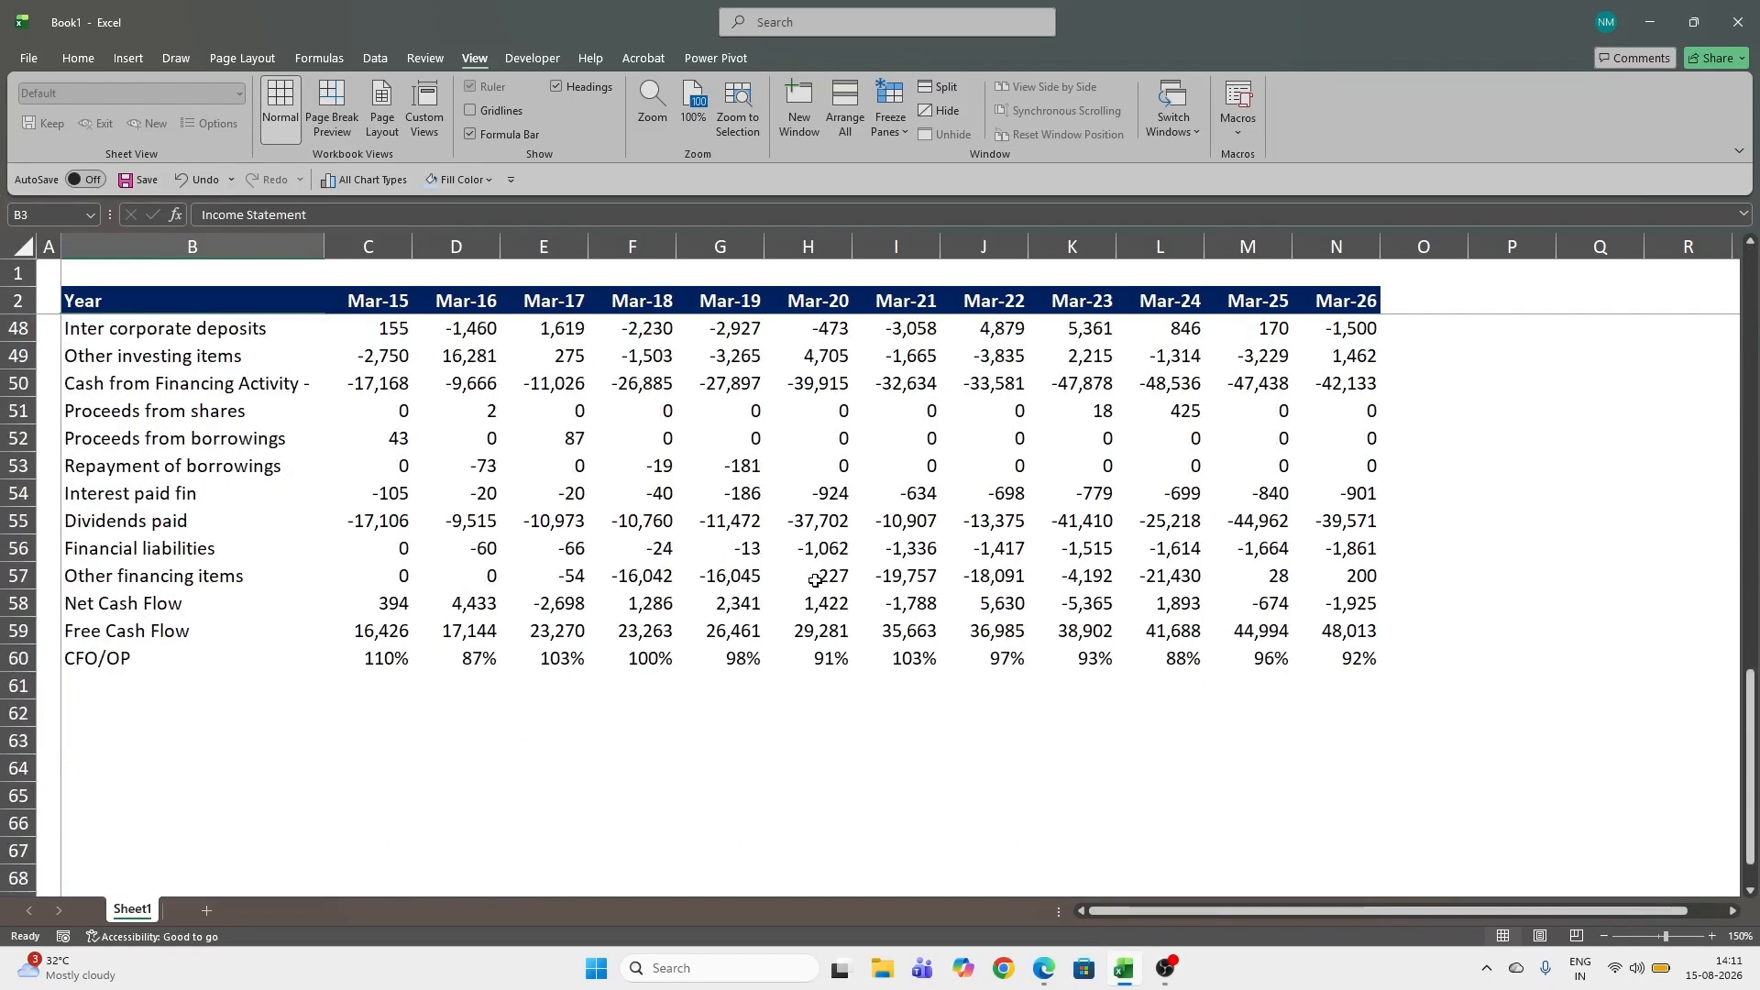
# Rename the sheet as "Data", add a blank worksheet after it and return to the Data sheet.
pyautogui.doubleClick(128, 910)
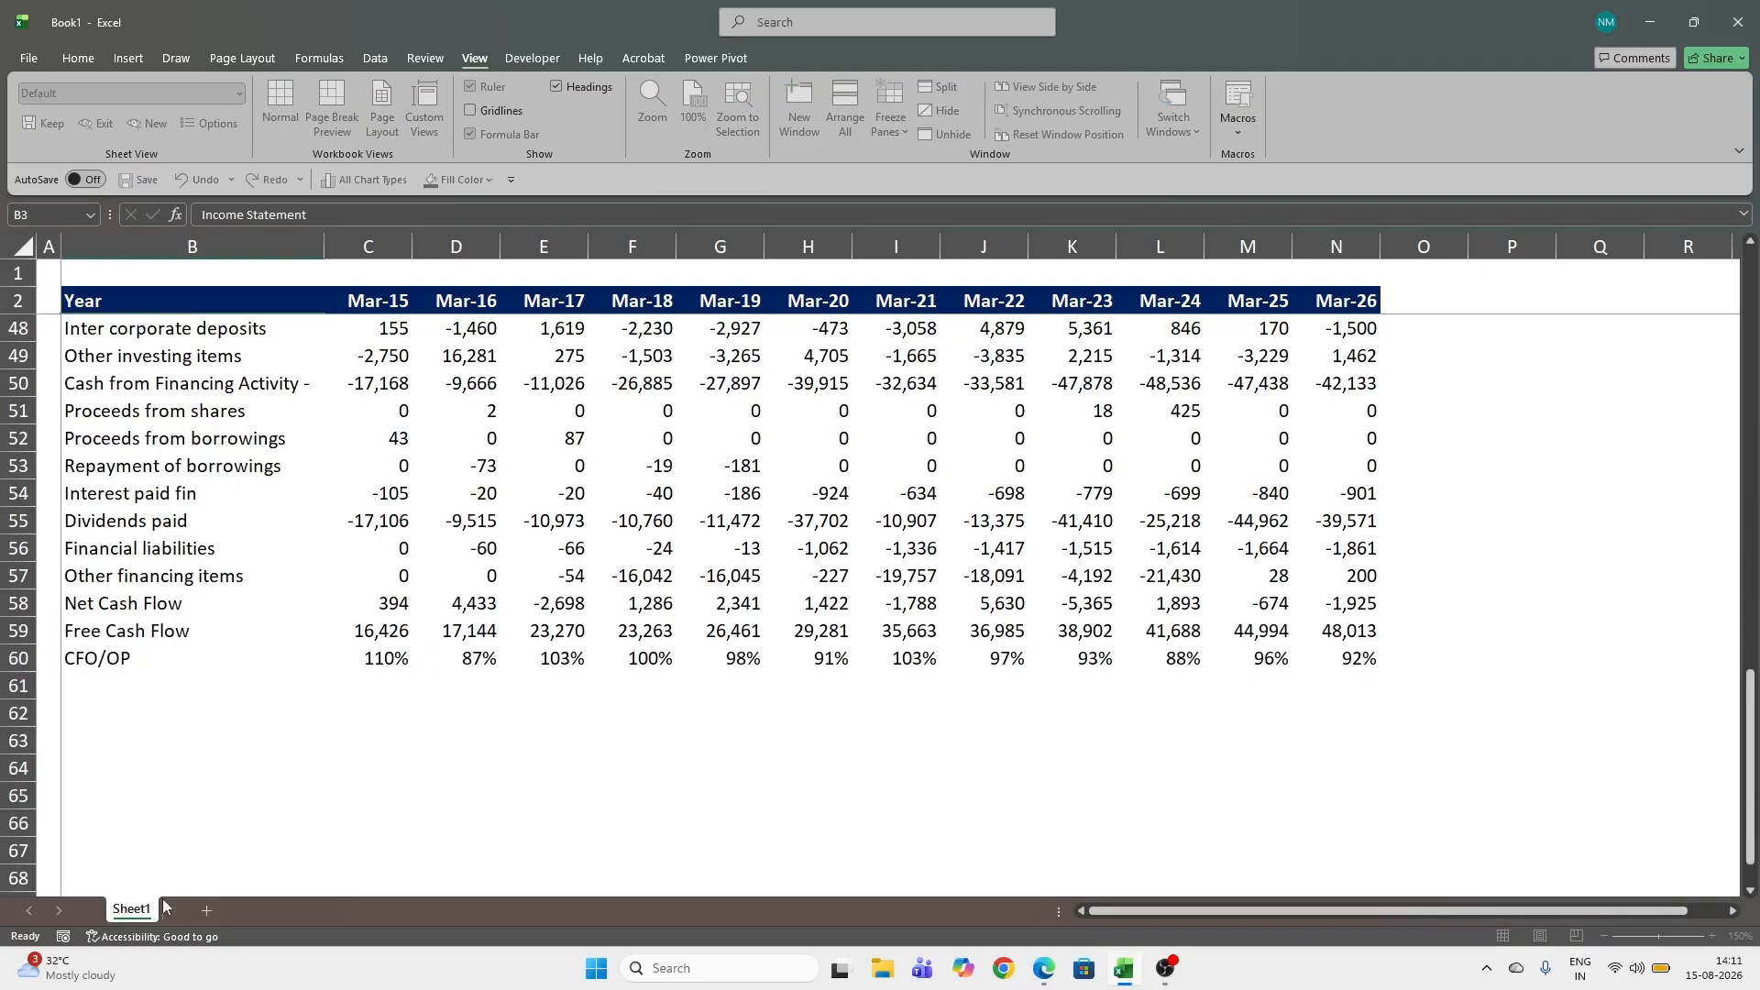
pyautogui.moveTo(146, 910); pyautogui.dragTo(95, 912)
pyautogui.write('Data')
pyautogui.press('Return')
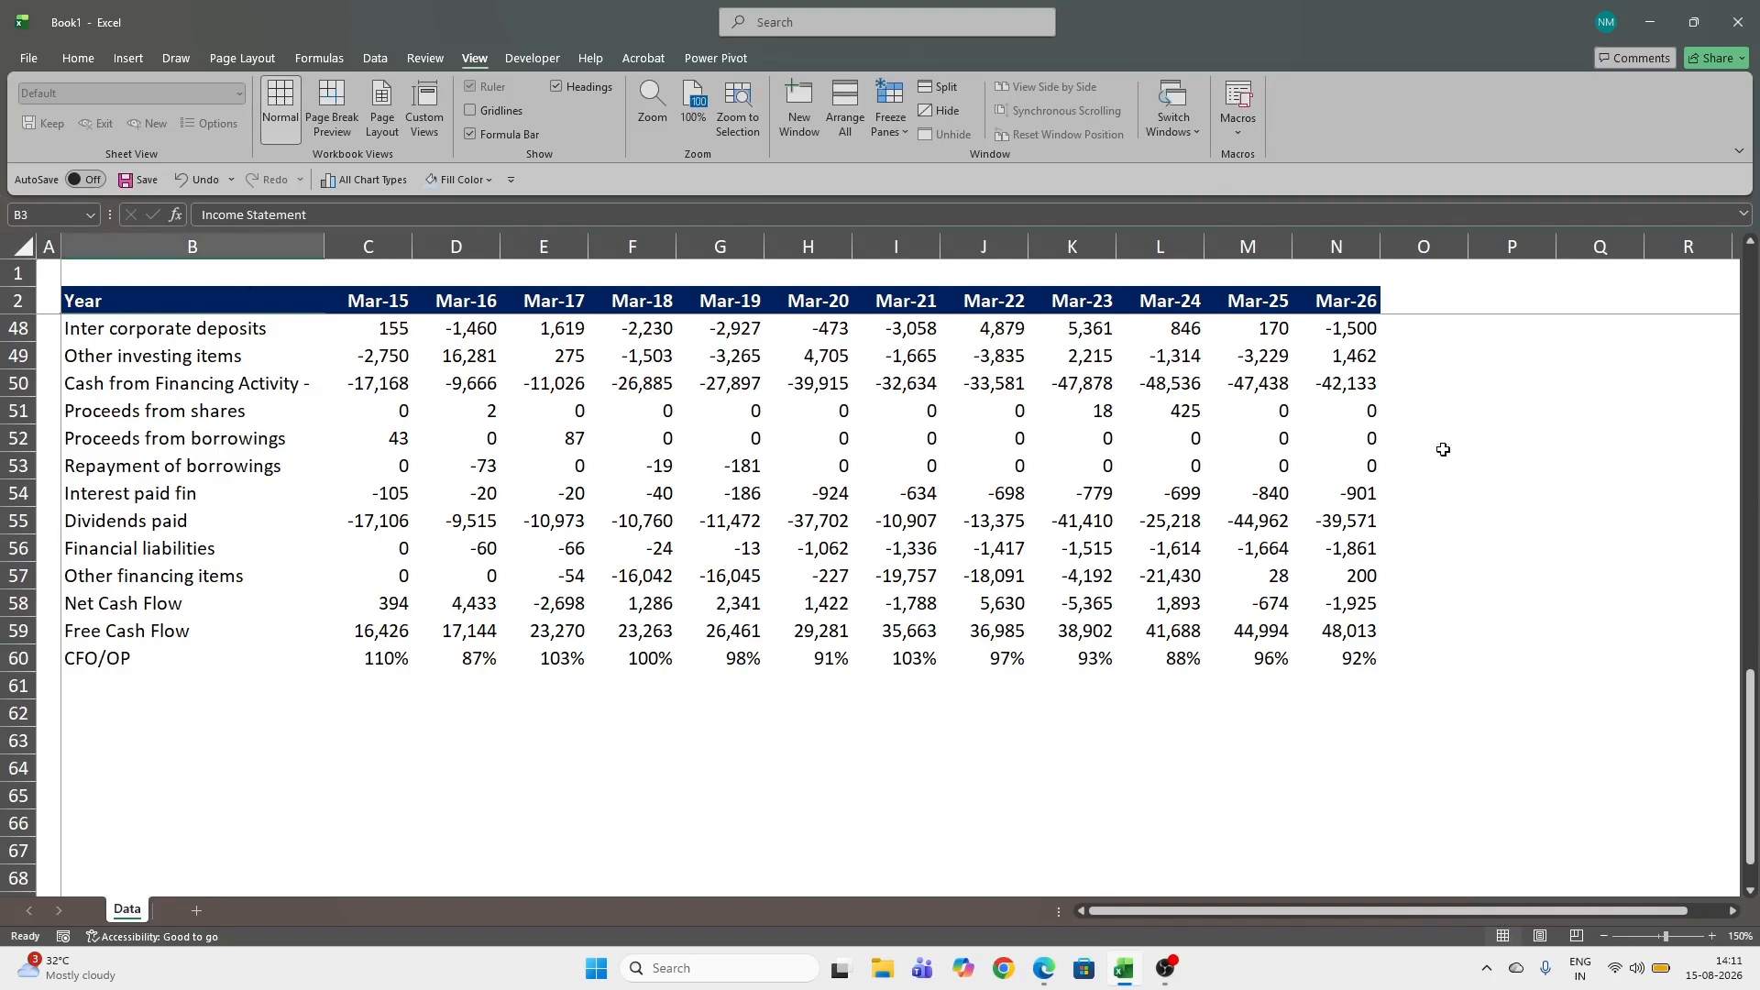
pyautogui.click(196, 909)
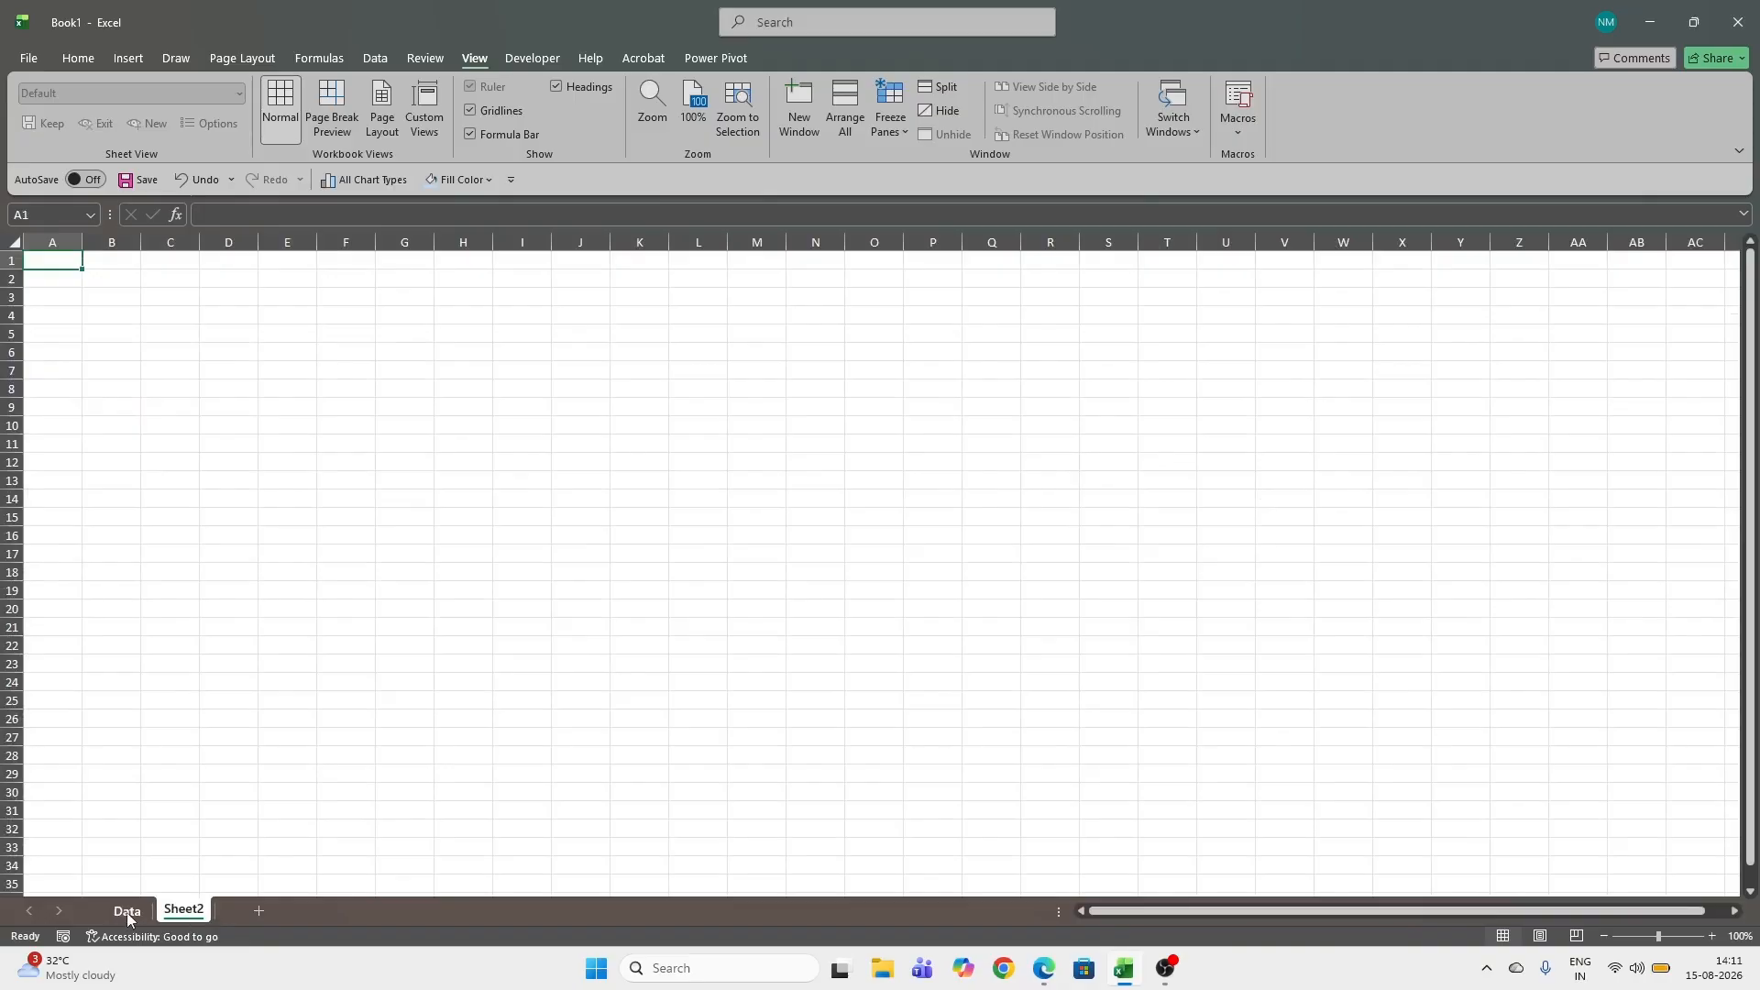
pyautogui.click(126, 911)
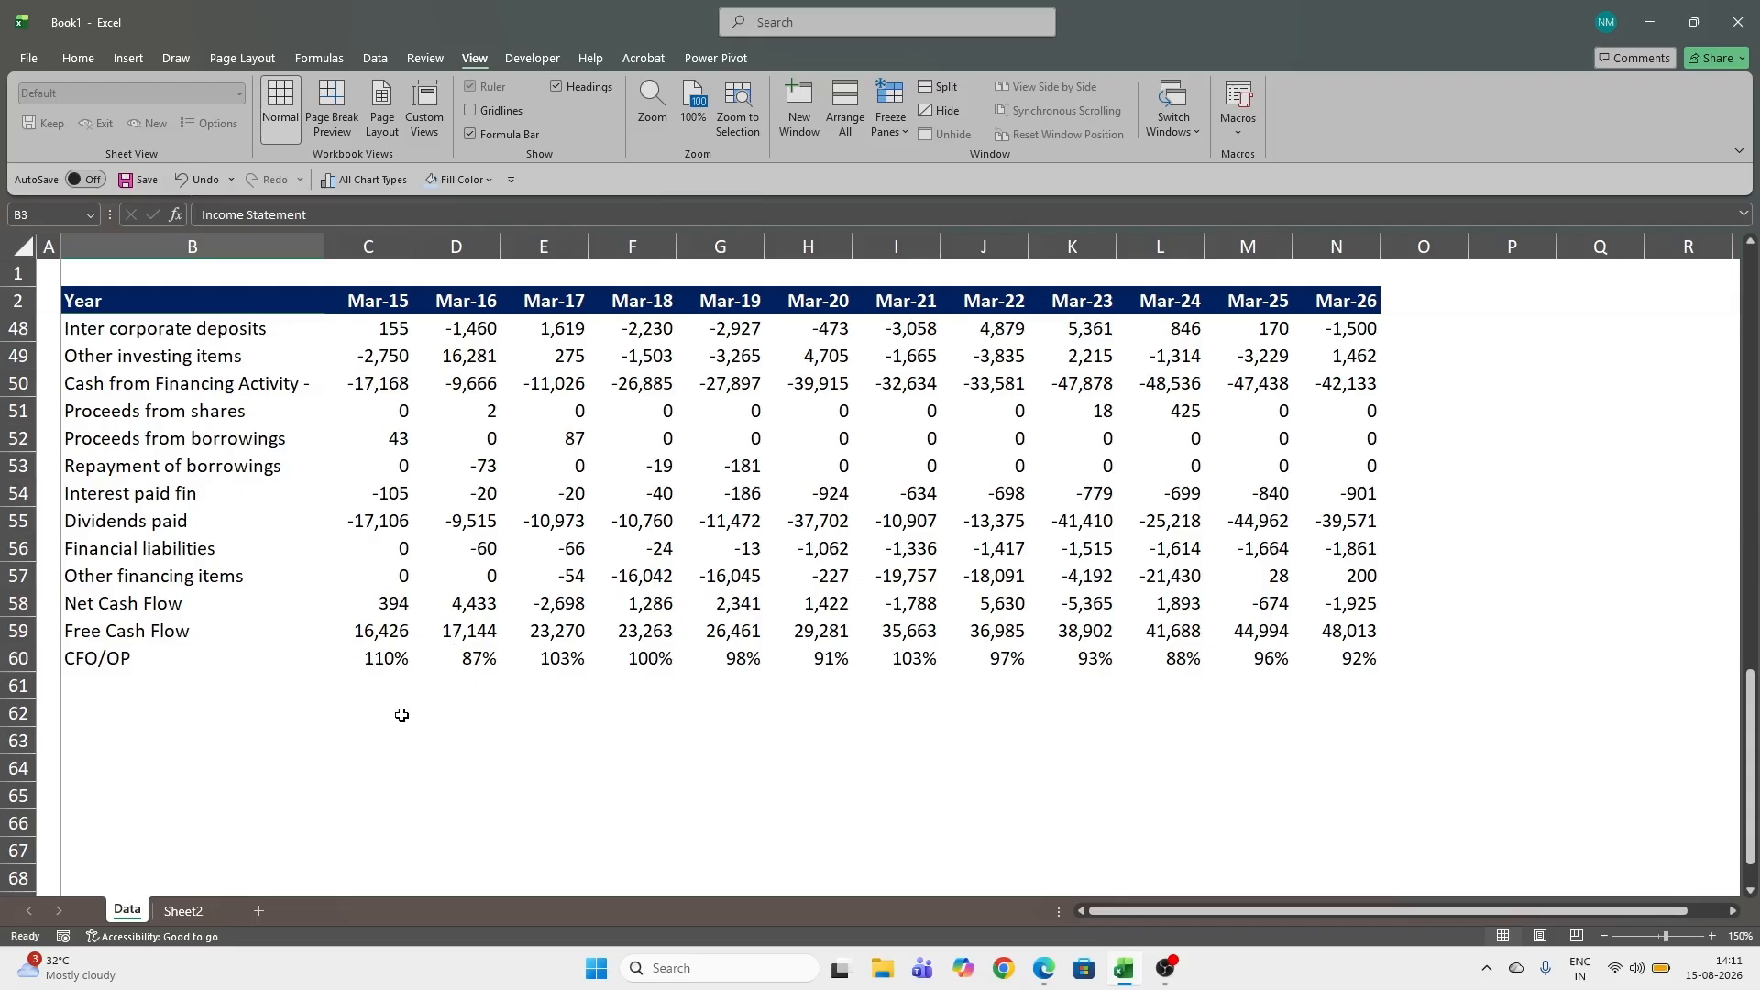
# Set the Data sheet's tab colour to red and check it from the other sheet.
pyautogui.rightClick(127, 910)
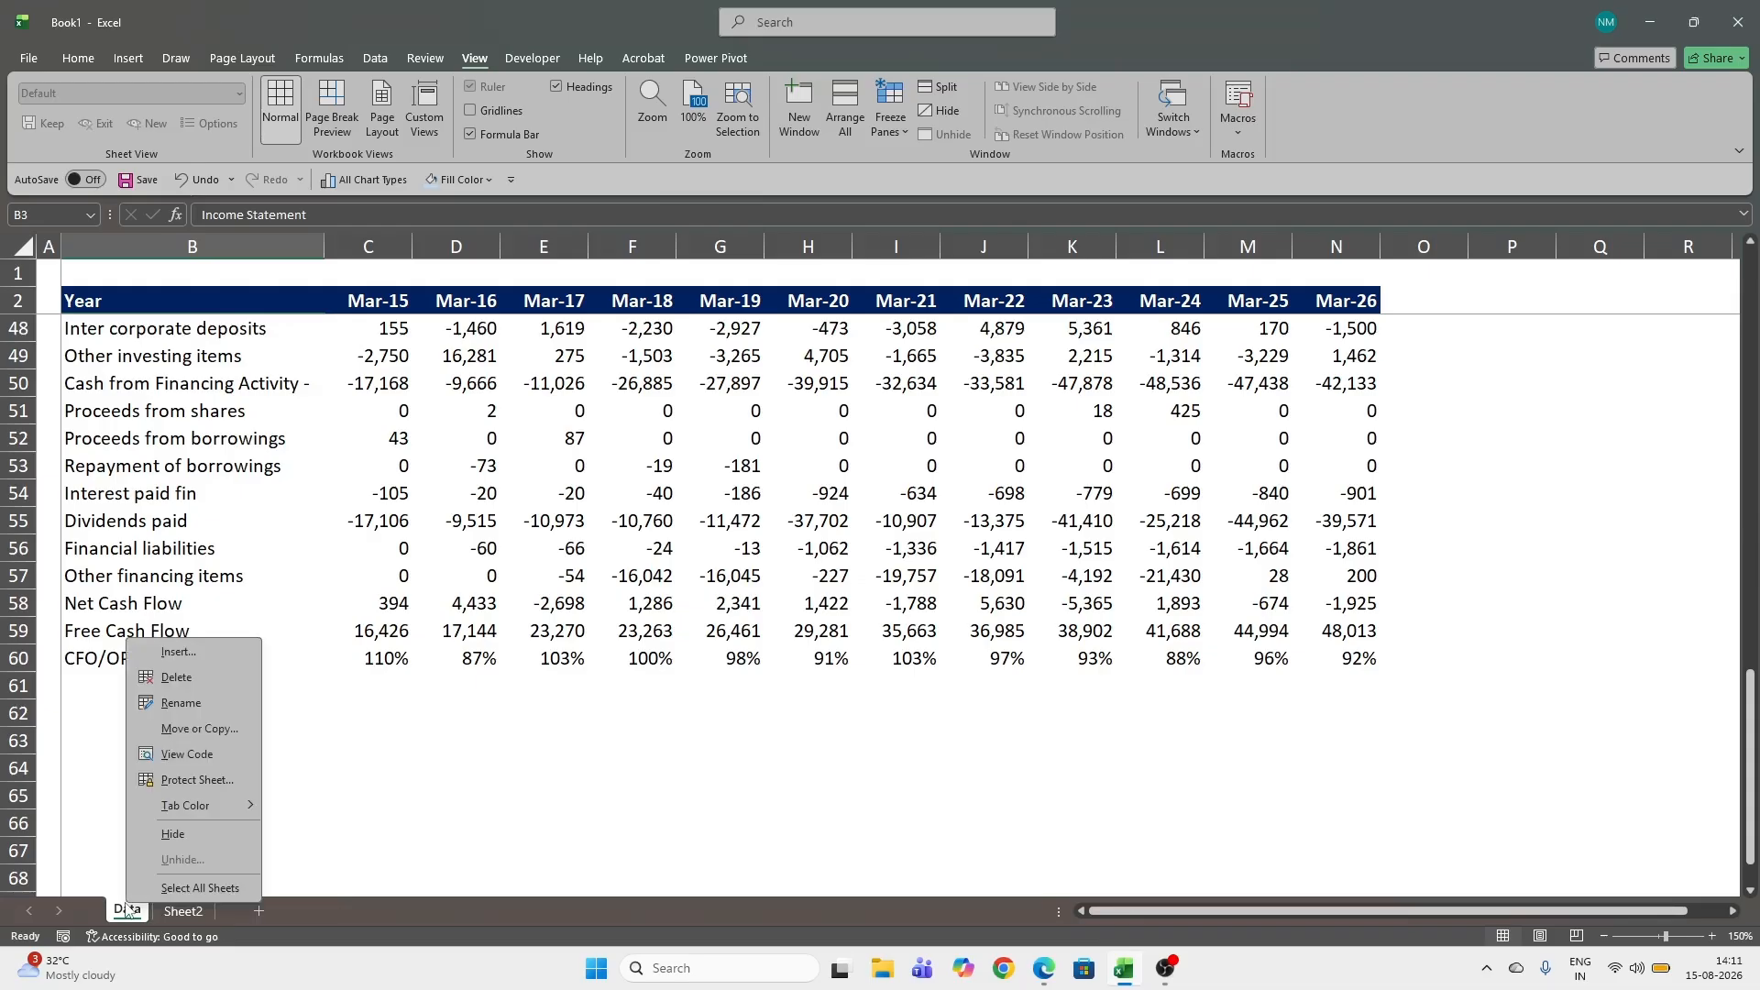
pyautogui.moveTo(192, 812)
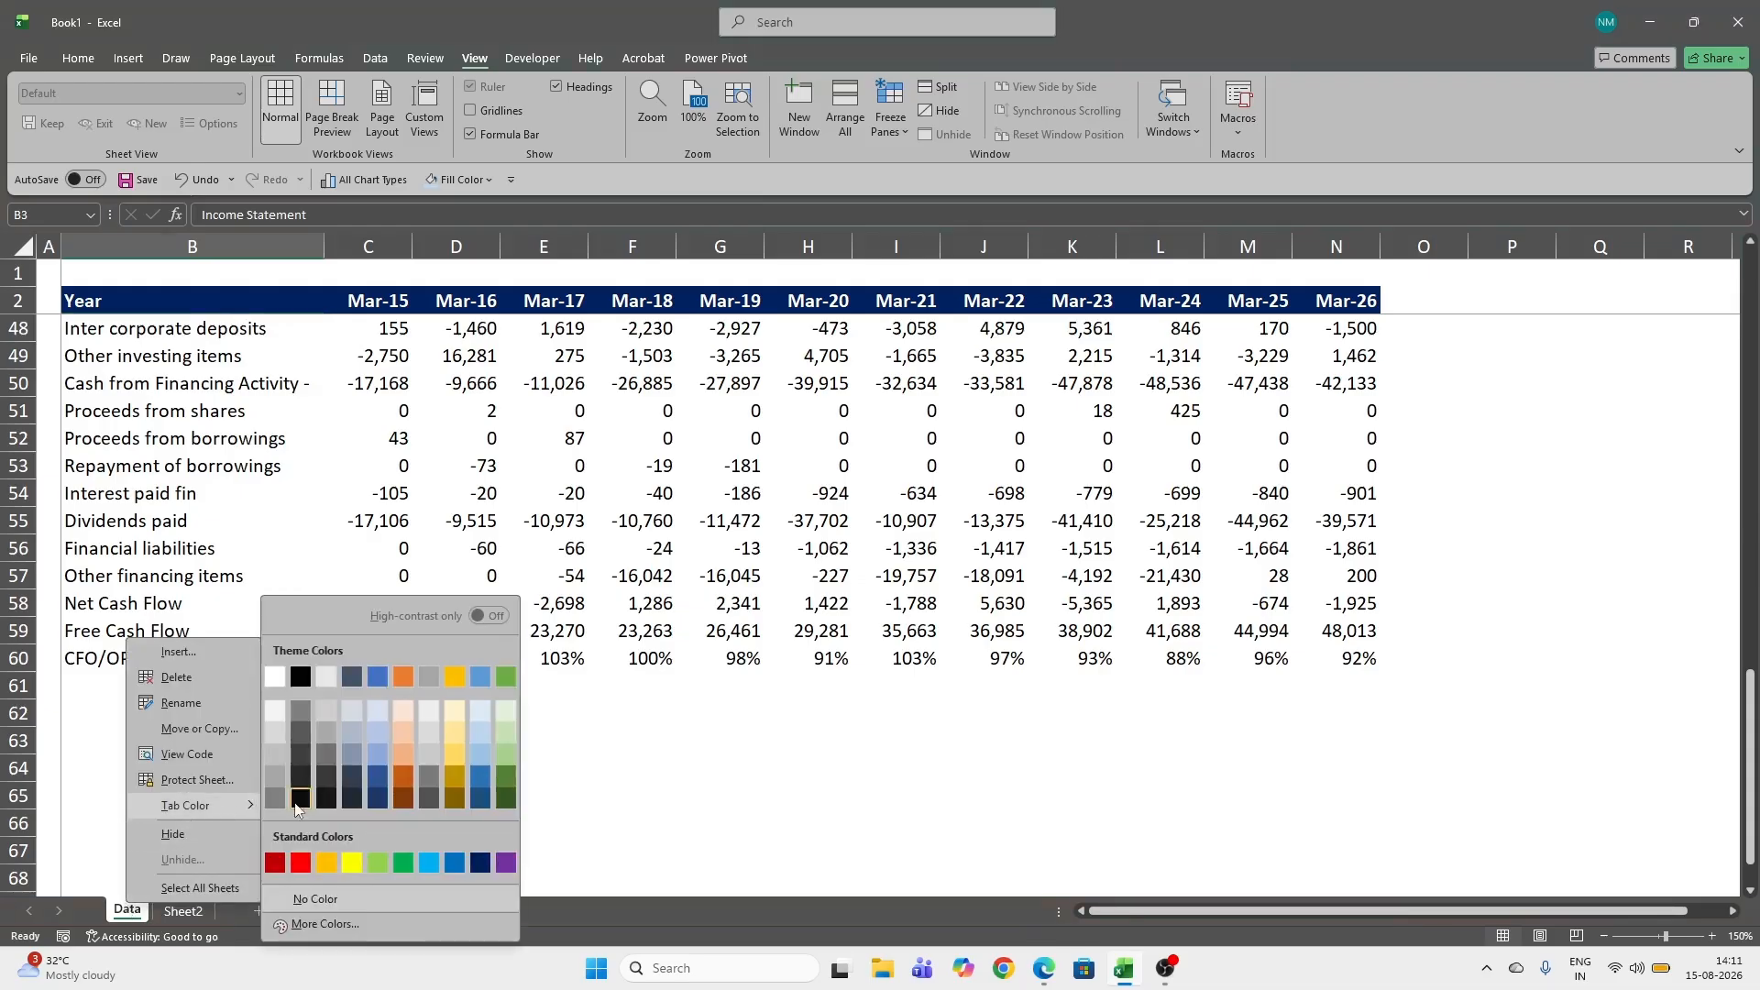
pyautogui.click(298, 869)
pyautogui.click(205, 908)
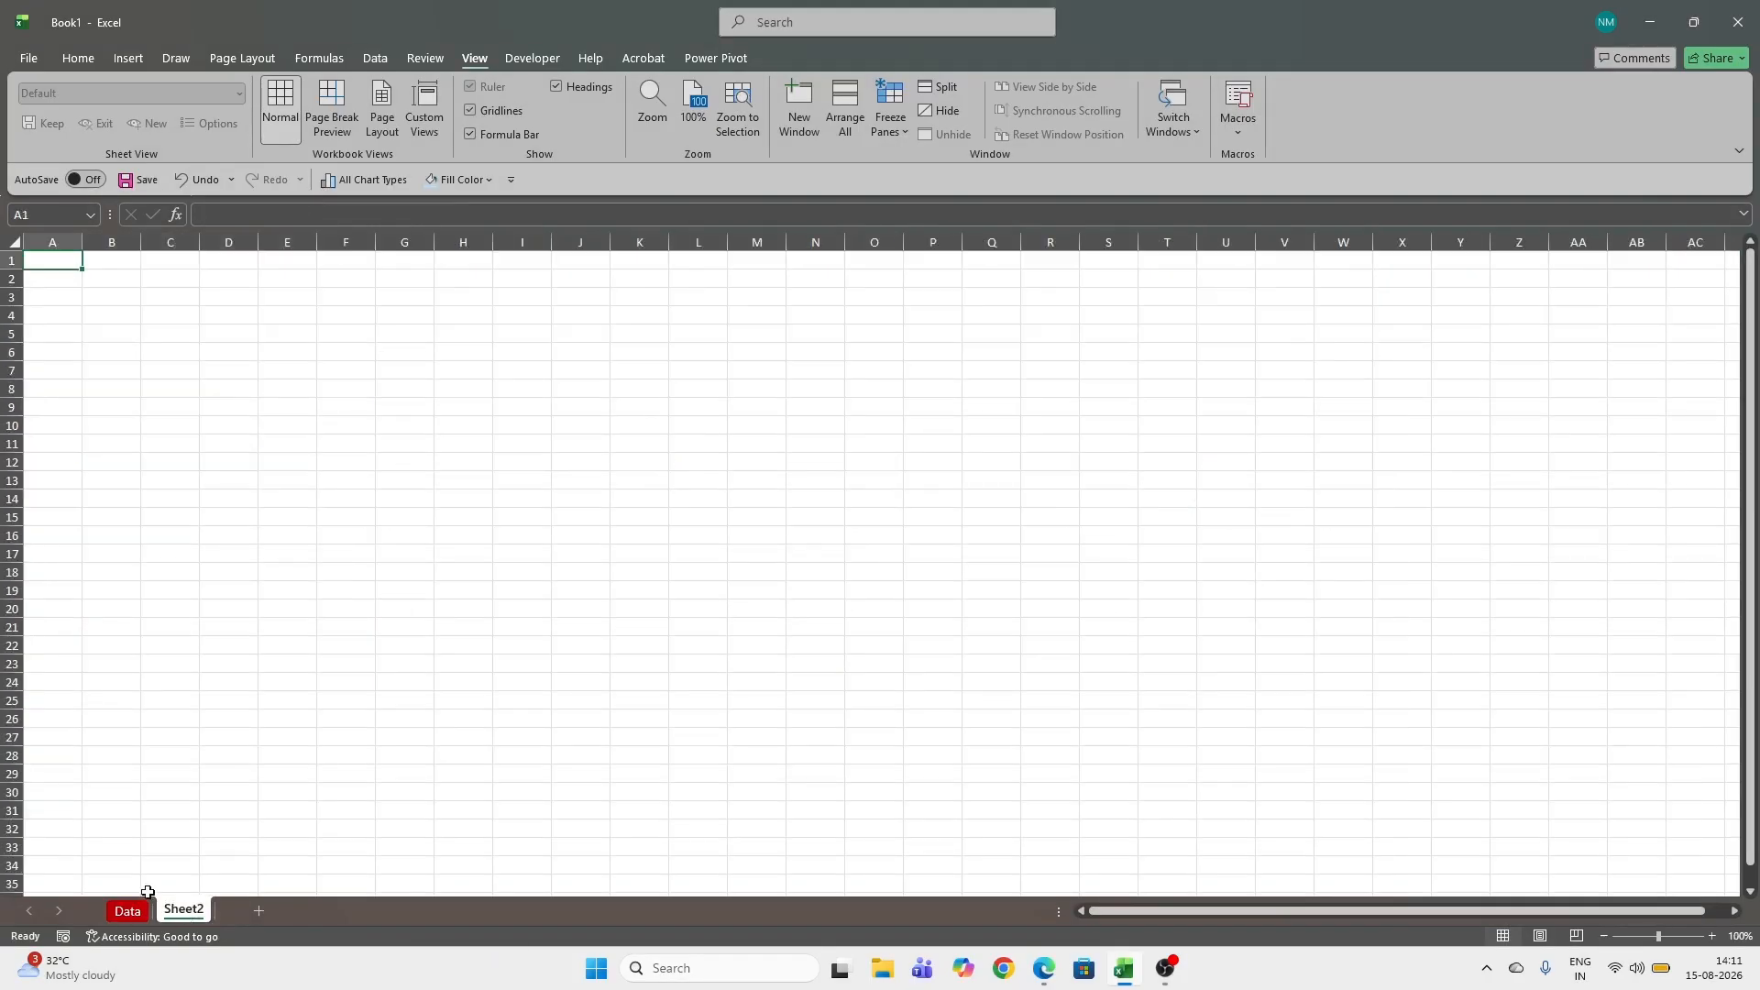
pyautogui.click(133, 913)
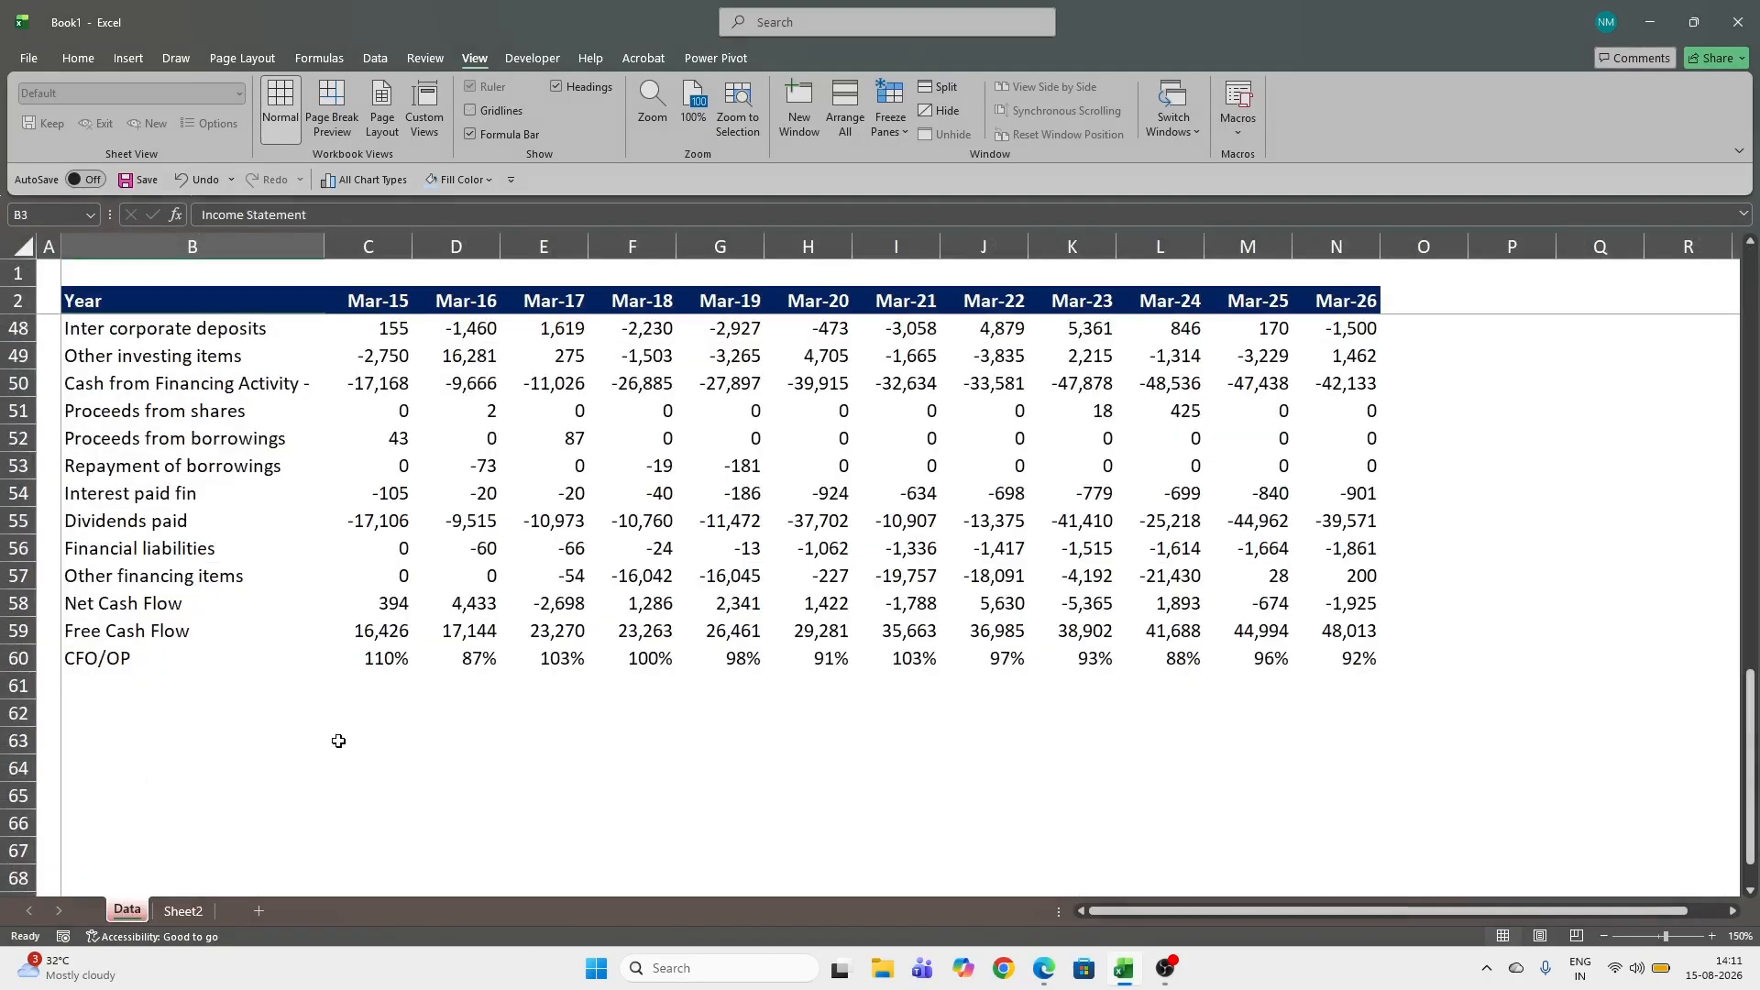